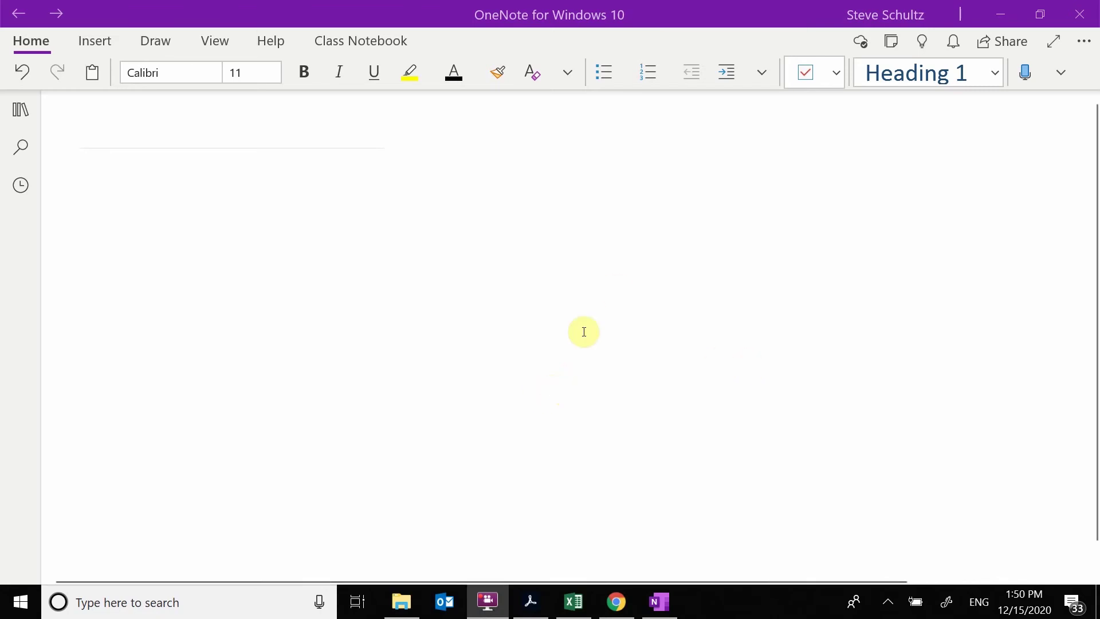
Step: Bring up the SBT-90 datasheet in Acrobat and page down past the flux bin tables
click(532, 602)
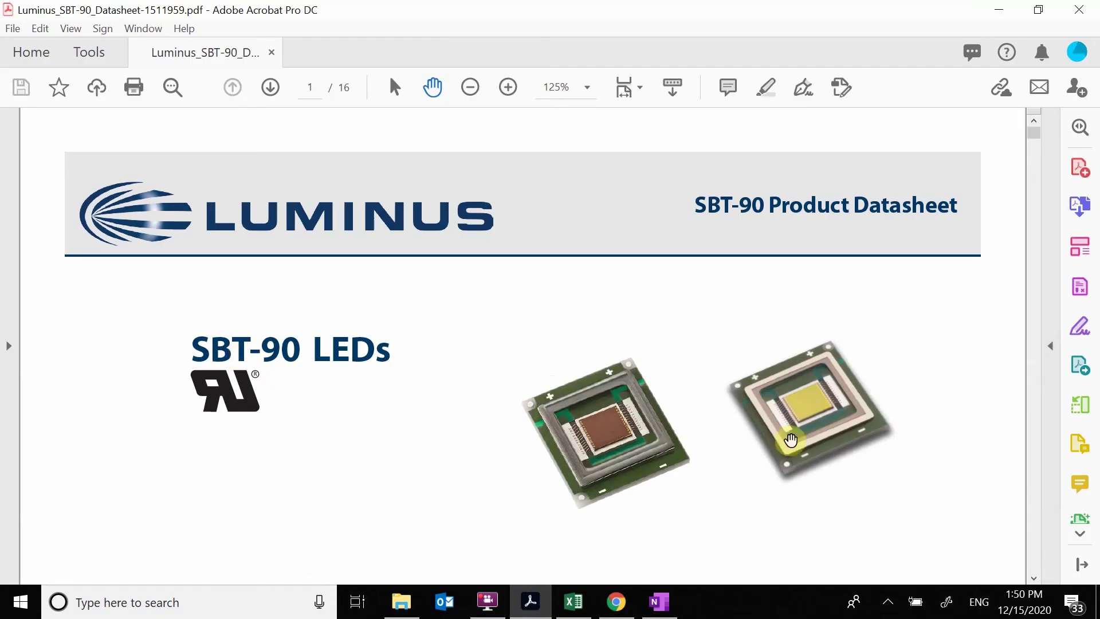
scroll(320, 396, down, 3)
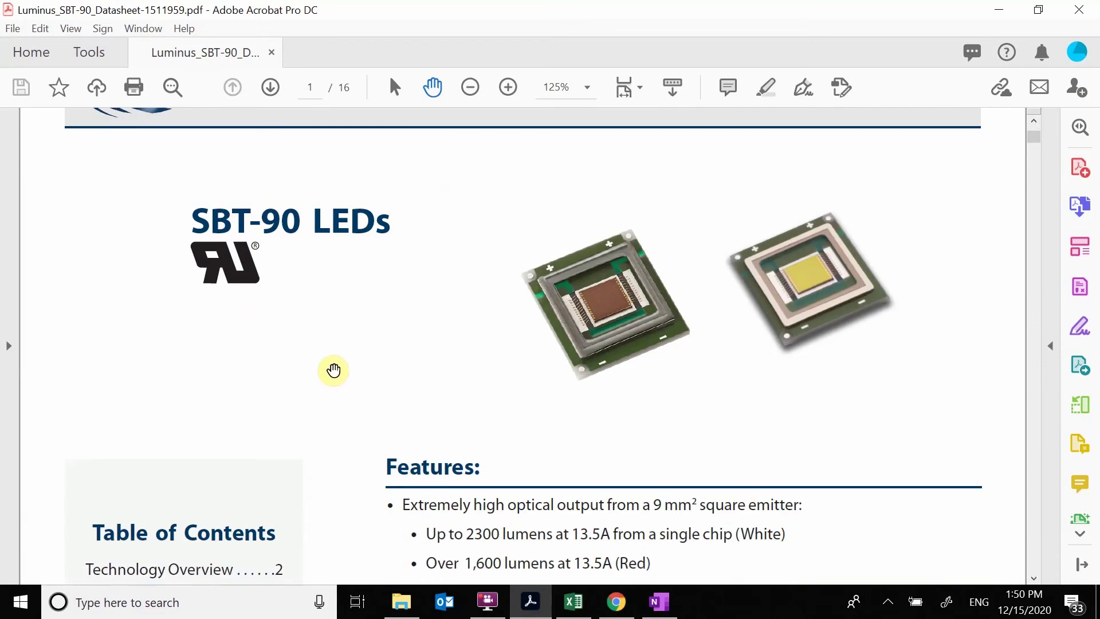
scroll(437, 388, down, 1)
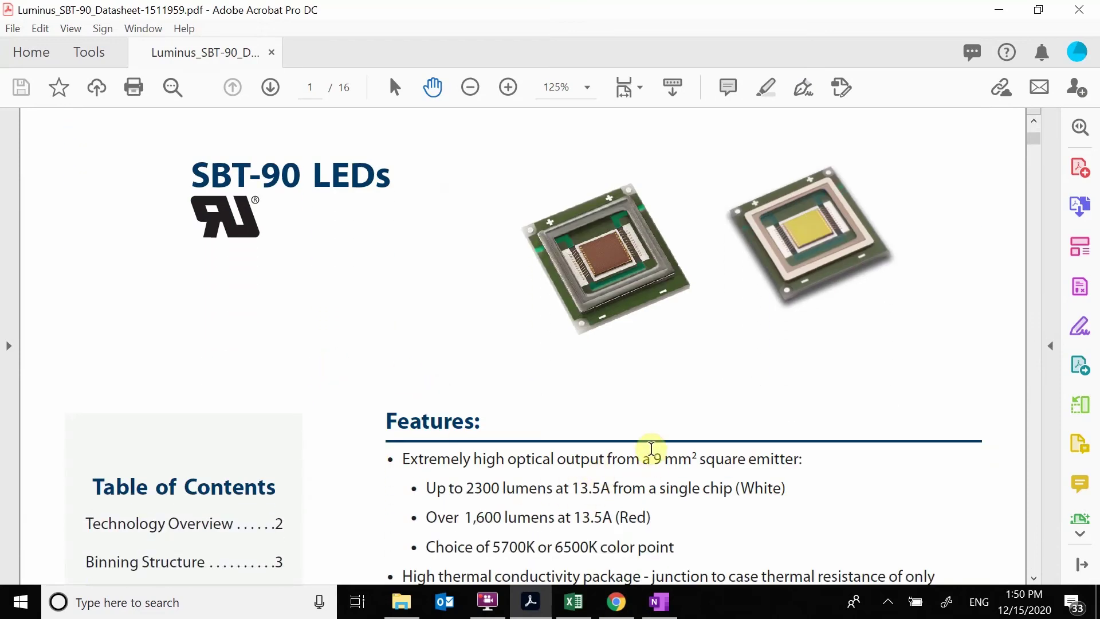
scroll(768, 424, down, 1)
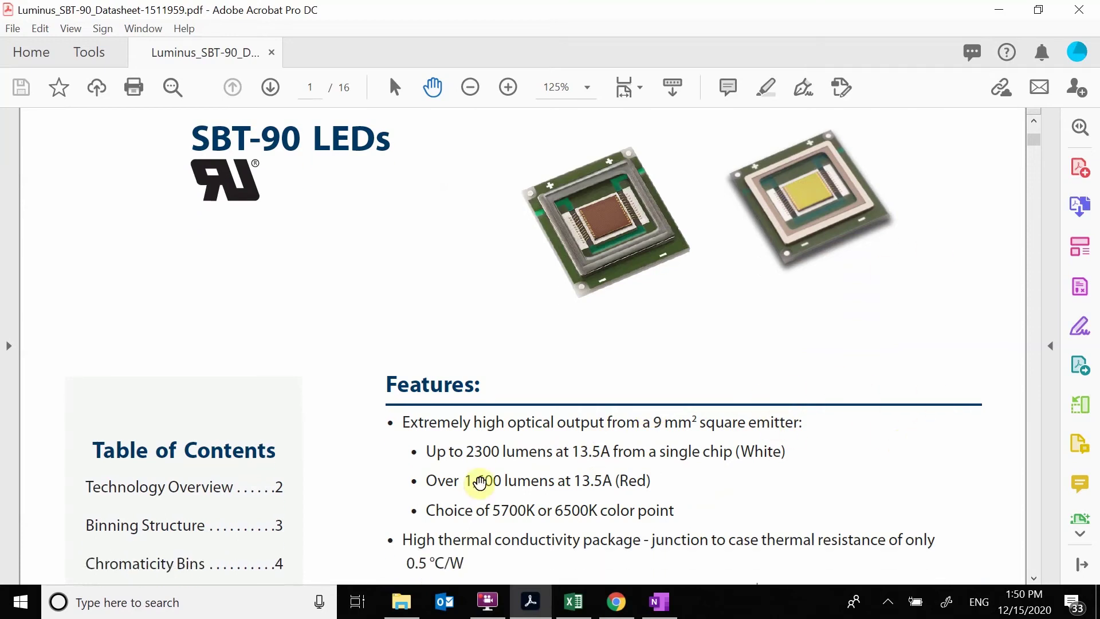
click(1035, 485)
click(1034, 484)
click(1034, 485)
click(1035, 485)
click(1035, 484)
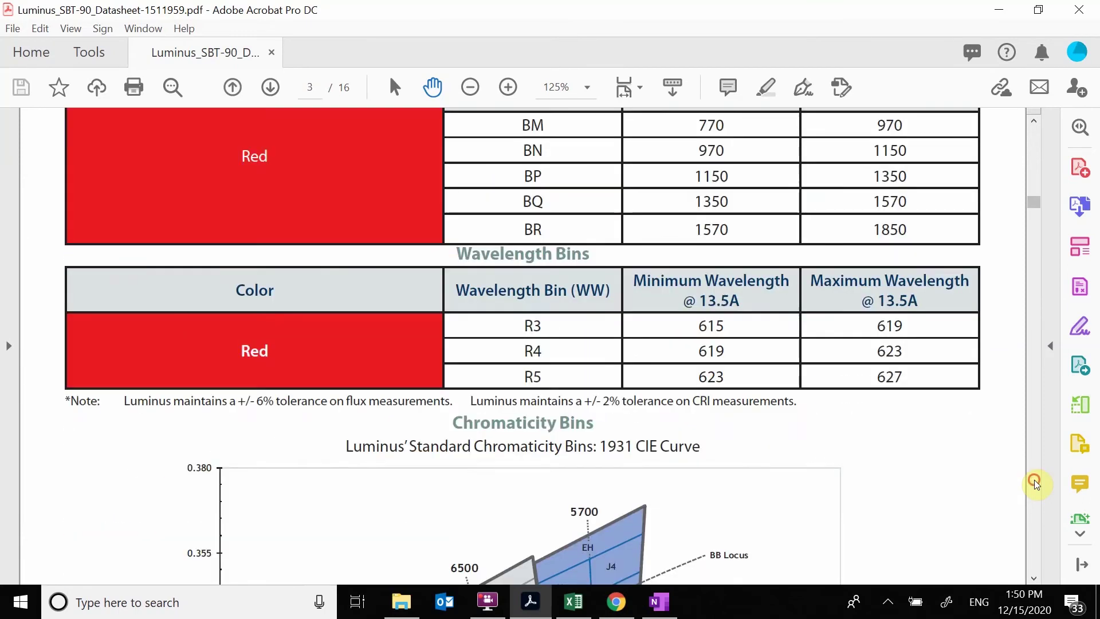
click(1035, 484)
click(1035, 484)
Step: Reach the Forward Current vs. Forward Voltage graph on page 8, then bring up the HW1 folder
click(1035, 484)
click(1035, 484)
click(1035, 484)
click(1035, 484)
scroll(963, 460, down, 3)
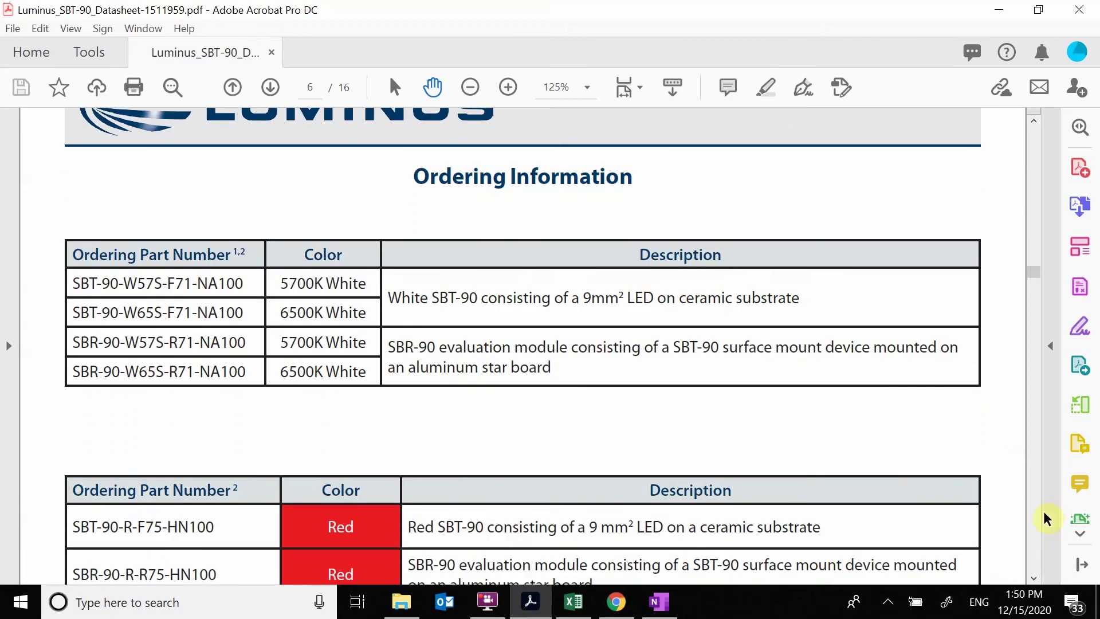
click(1037, 523)
click(1037, 523)
click(1037, 523)
click(1038, 523)
click(1037, 524)
click(1038, 523)
scroll(717, 476, up, 5)
scroll(728, 473, up, 3)
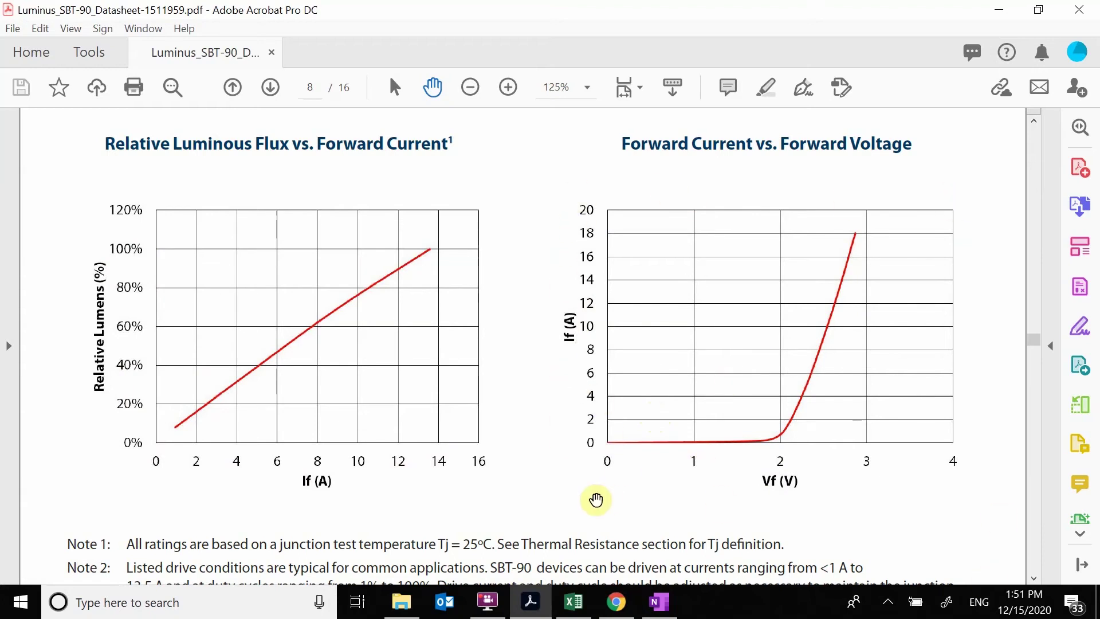
click(405, 609)
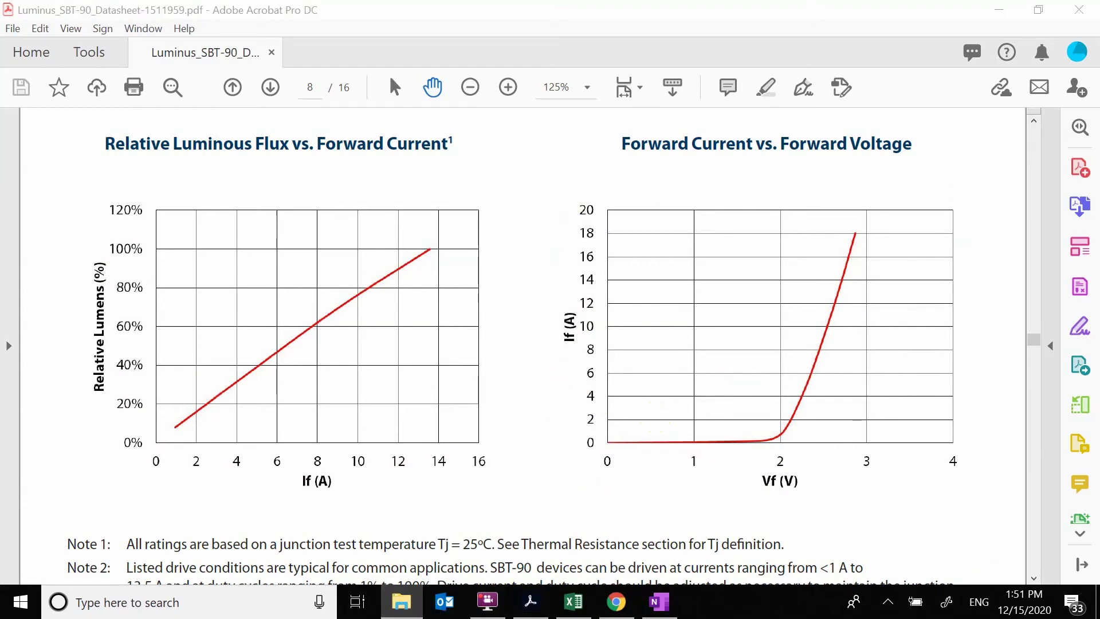
Step: Maximize the HW1 folder and view IV_LED.jpg full-screen in Photos
drag(1060, 150, 443, 115)
click(768, 110)
click(349, 223)
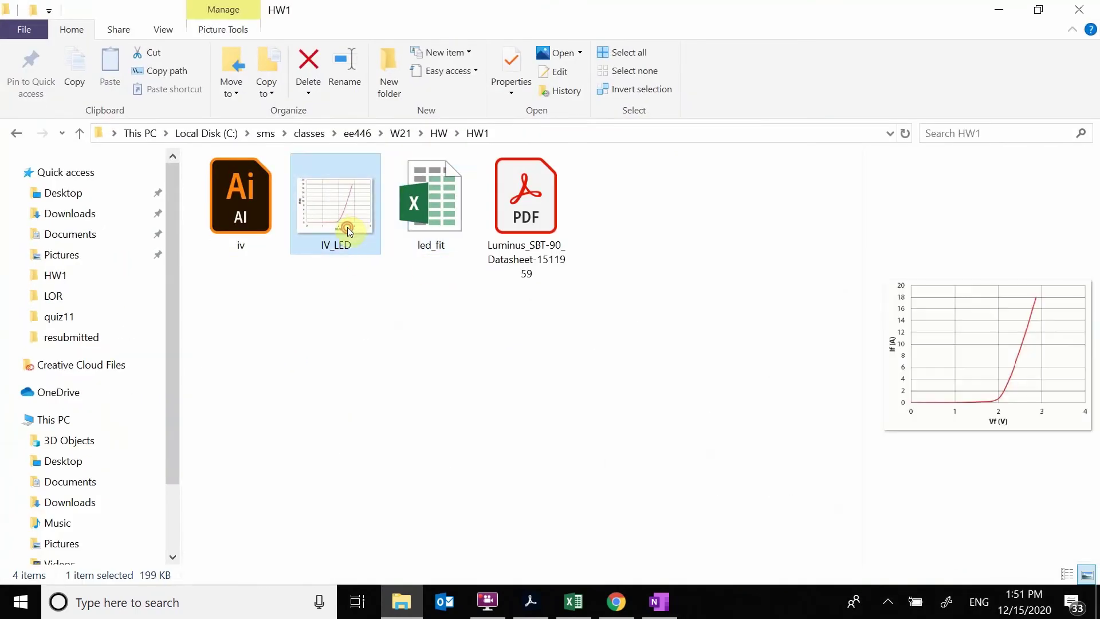
double_click(347, 227)
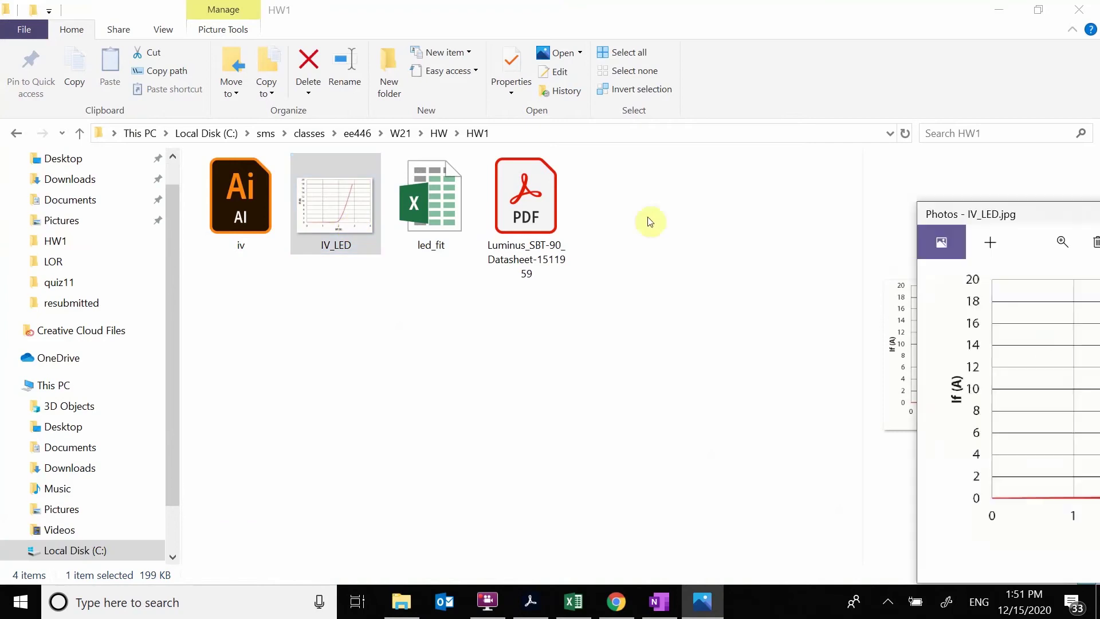
click(739, 82)
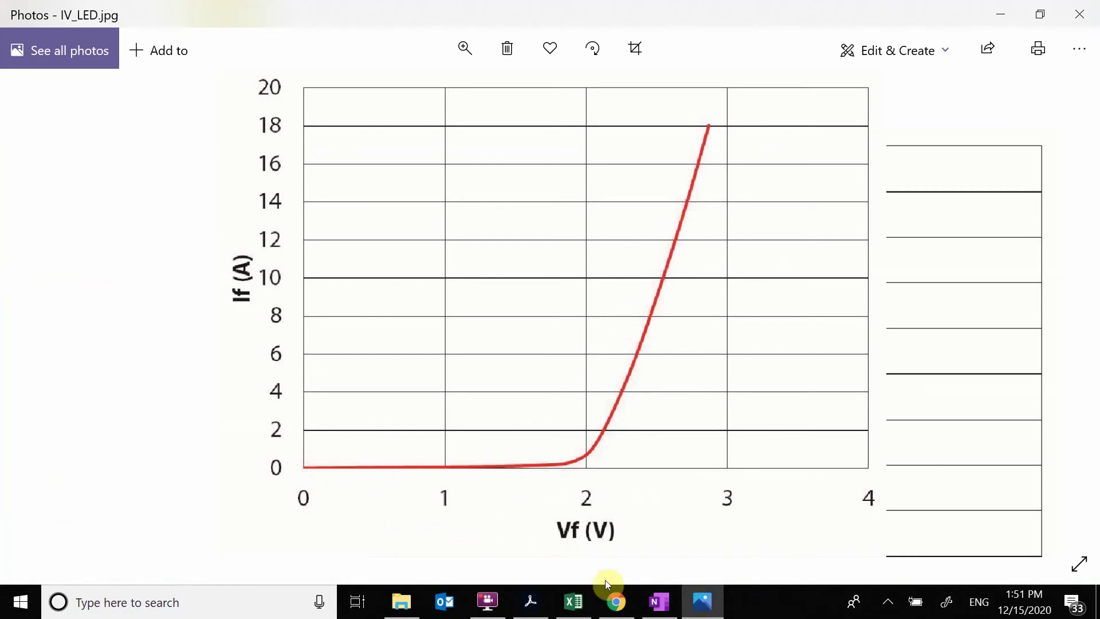
click(618, 604)
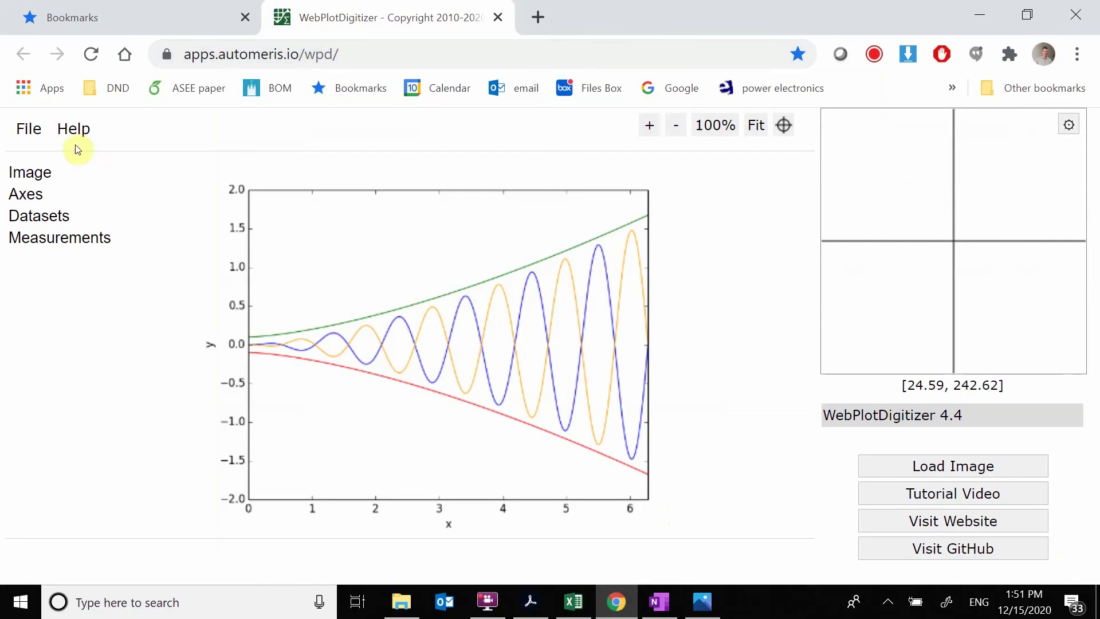
Step: Load the IV_LED image through File > Load Image(s) and choose 2D (X-Y) Plot axis alignment
click(37, 133)
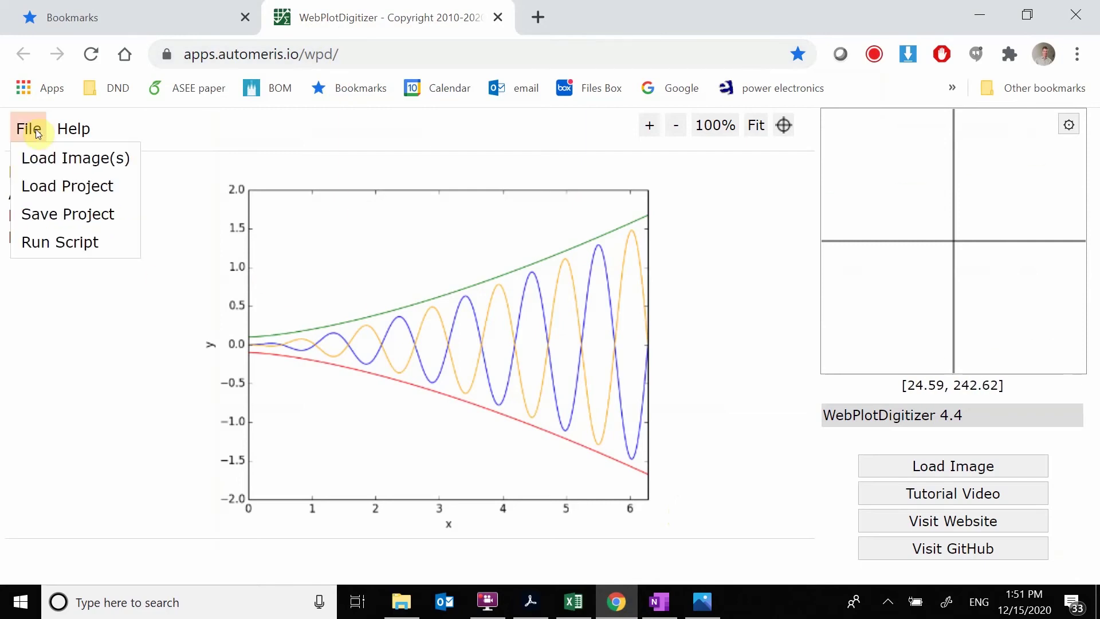
click(50, 158)
click(455, 249)
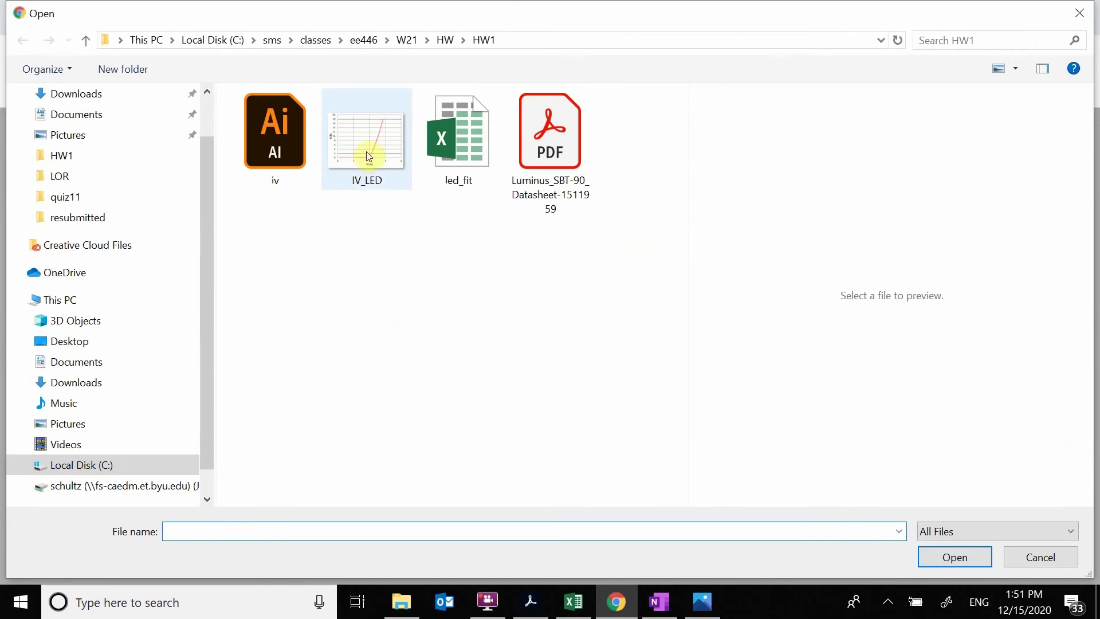
double_click(366, 151)
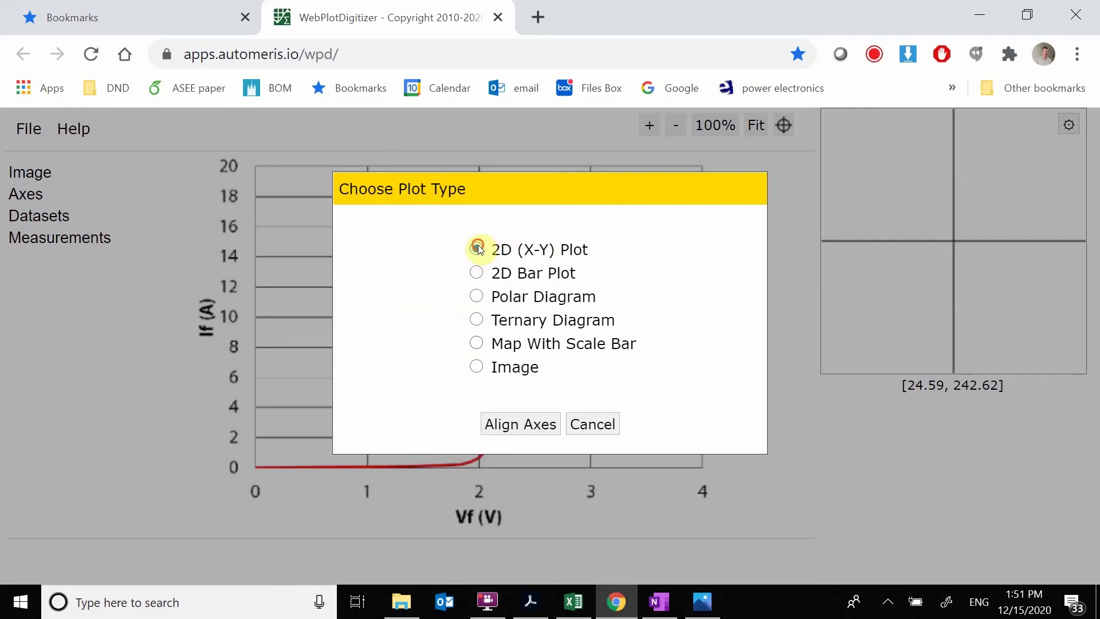
click(539, 427)
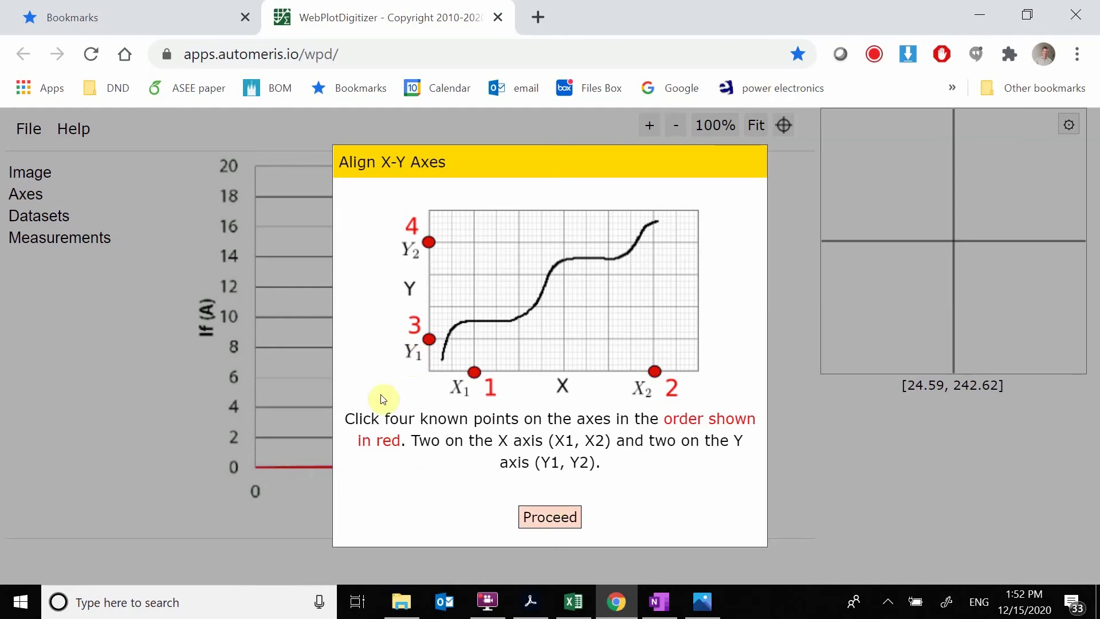
Step: Place X1 at 0 V, X2 at 3 V, Y1 at 2 A and Y2 at 18 A on the graph
click(559, 517)
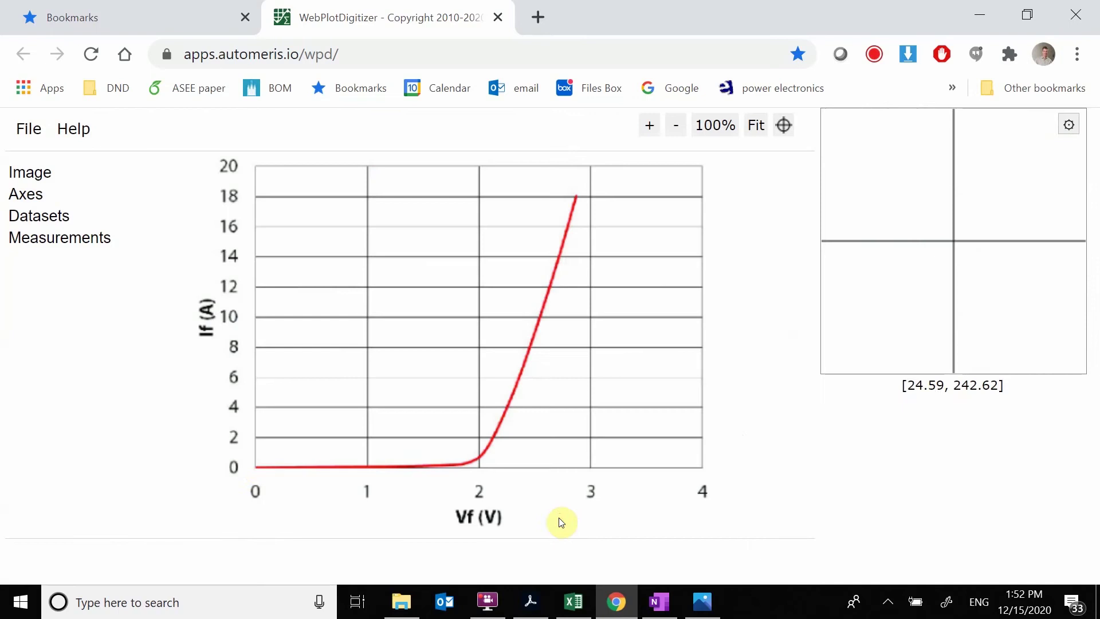
click(255, 466)
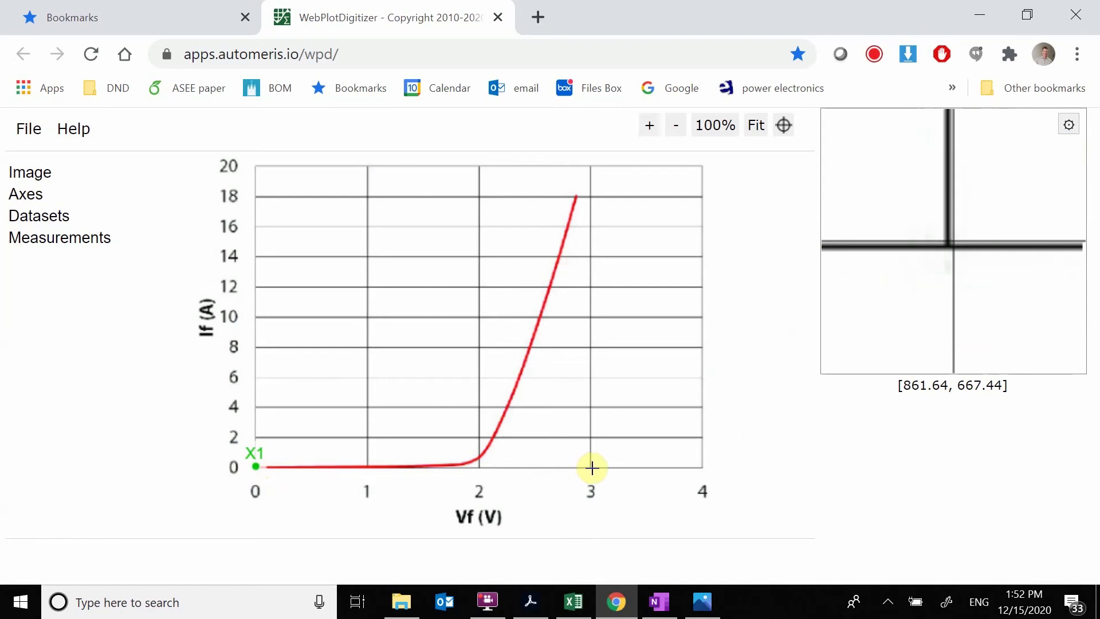
click(593, 467)
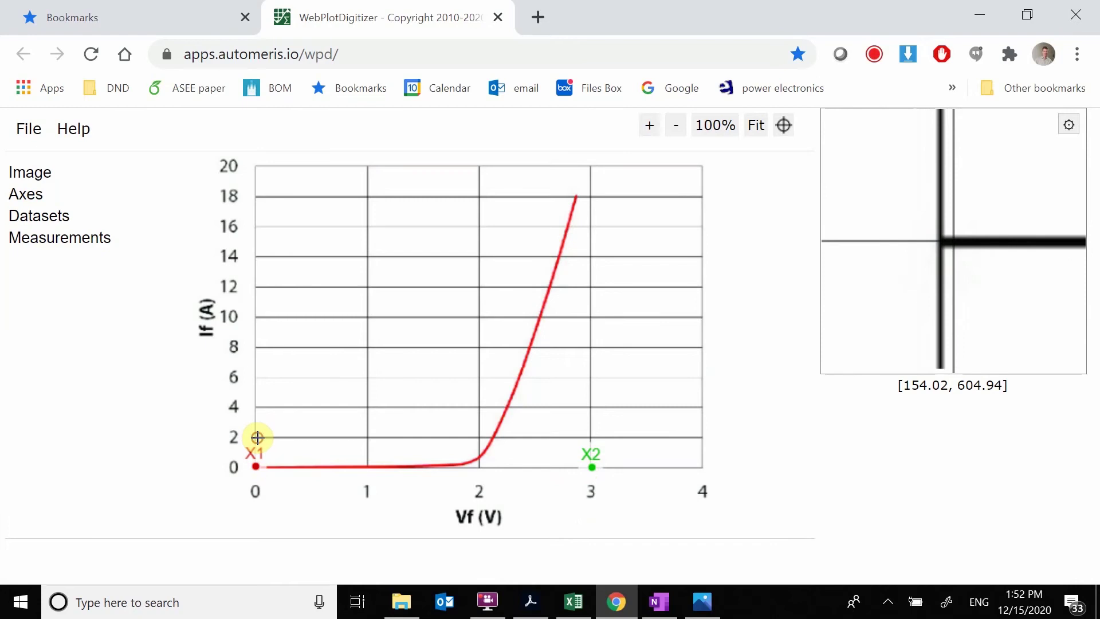
click(257, 438)
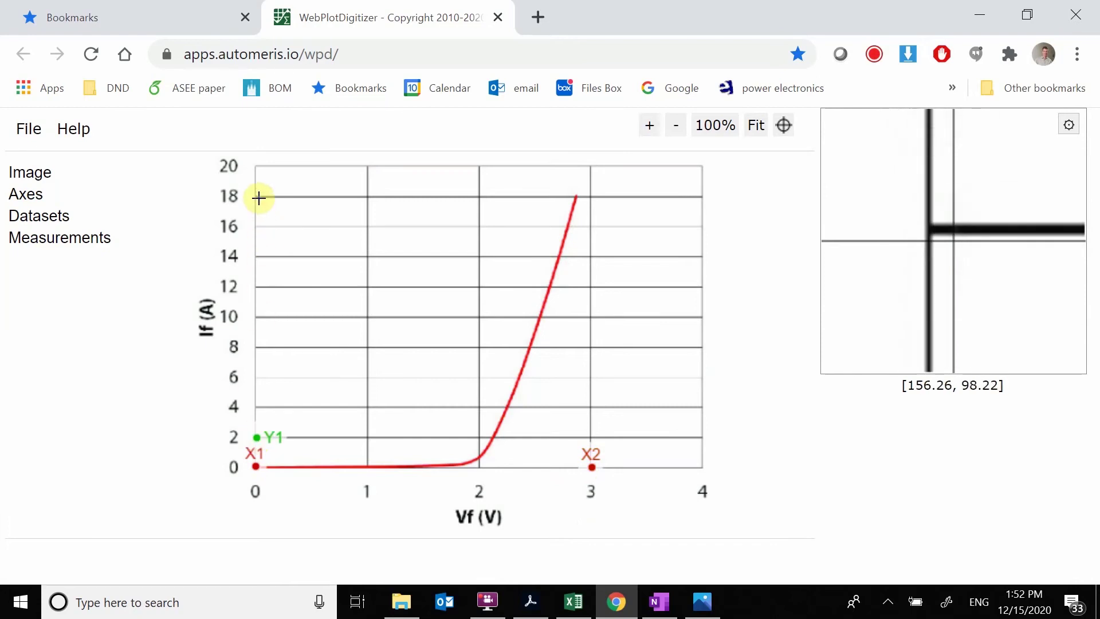
click(258, 196)
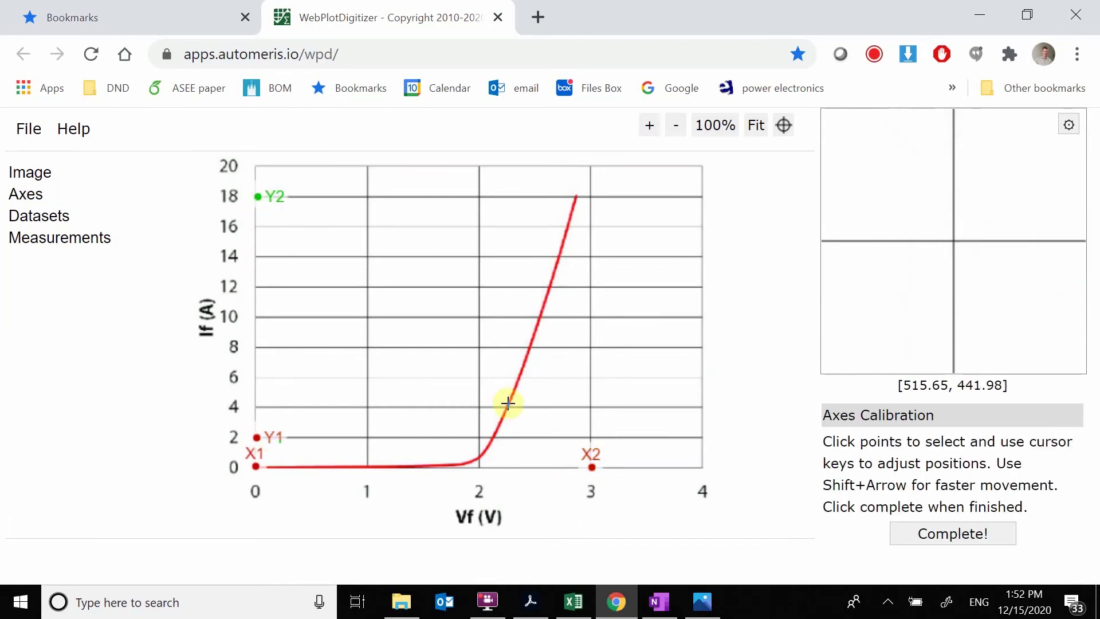
click(917, 532)
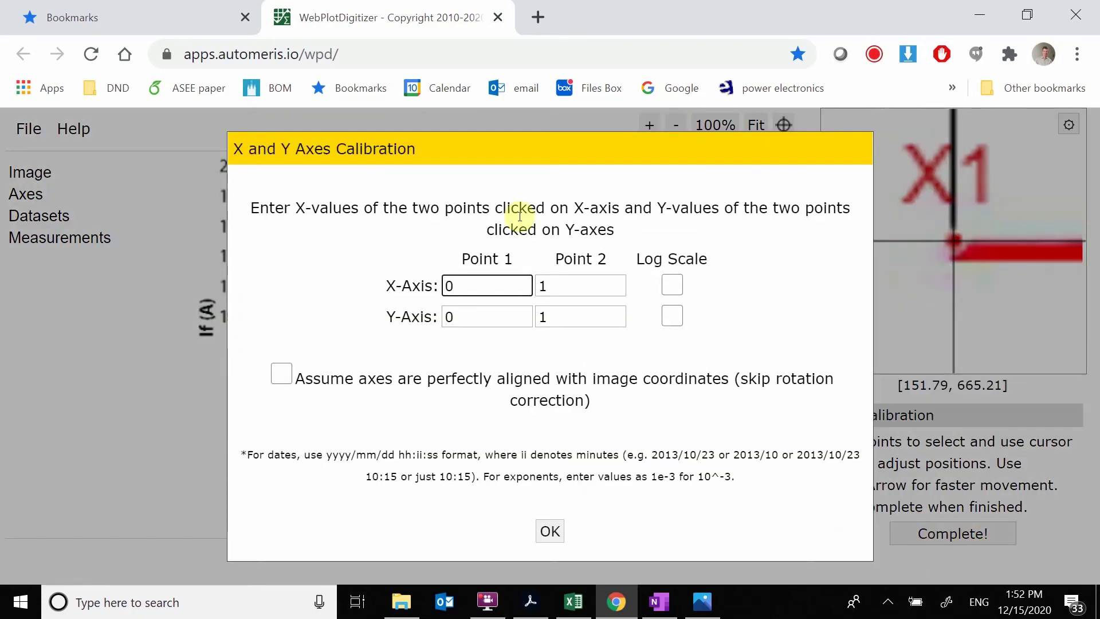
Step: Enter calibration values X1=0, X2=3, Y1=2, Y2=18 and confirm
drag(521, 154, 556, 59)
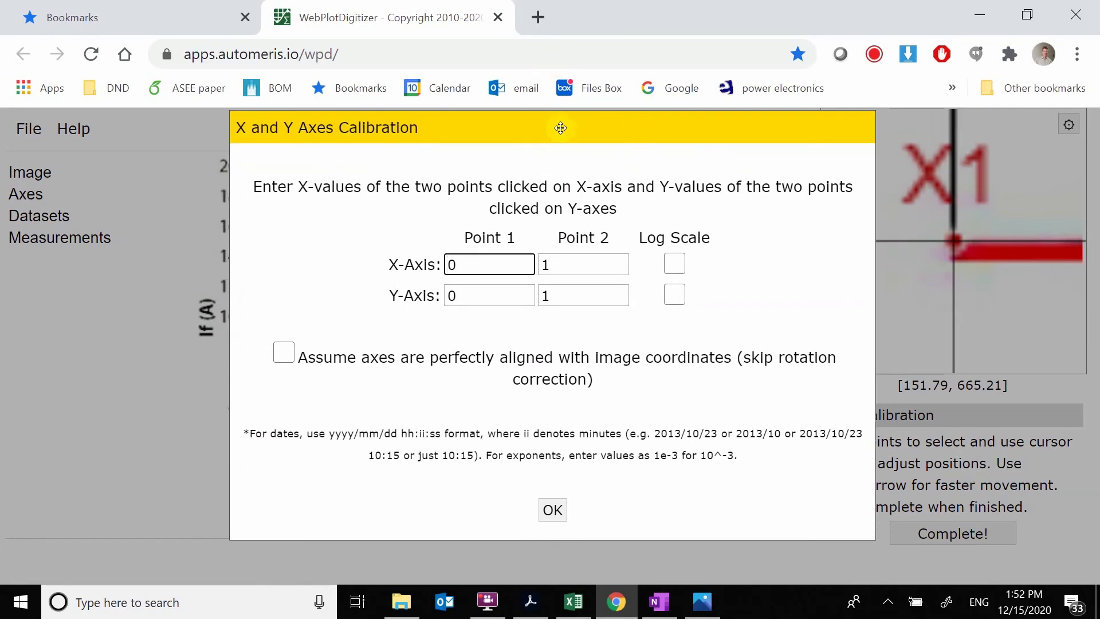
drag(560, 122, 693, 105)
double_click(601, 268)
double_click(686, 268)
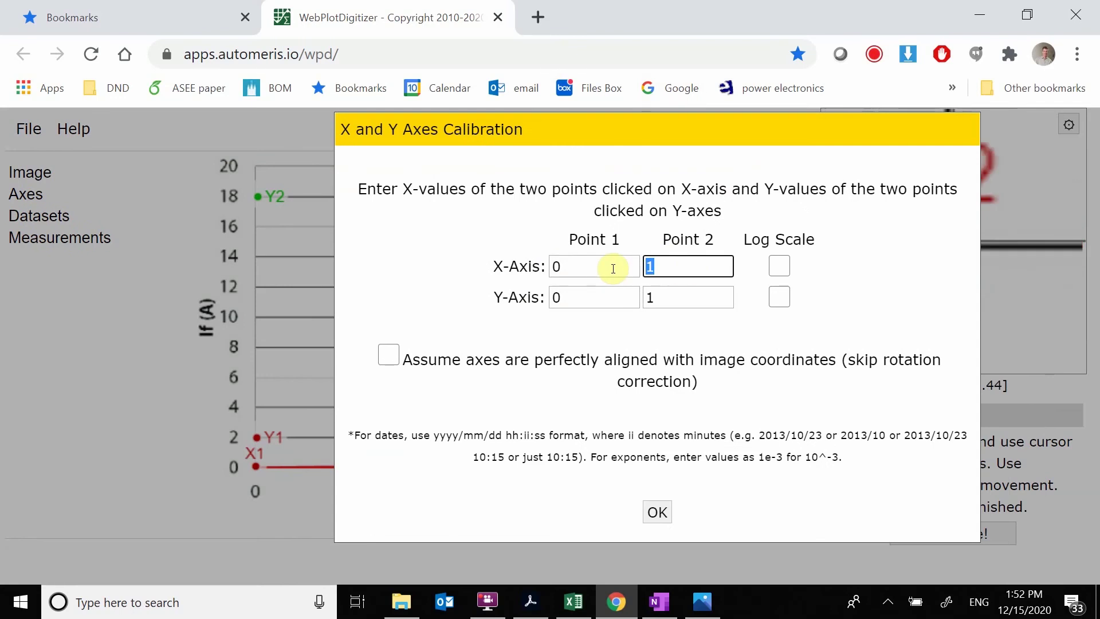
text(3)
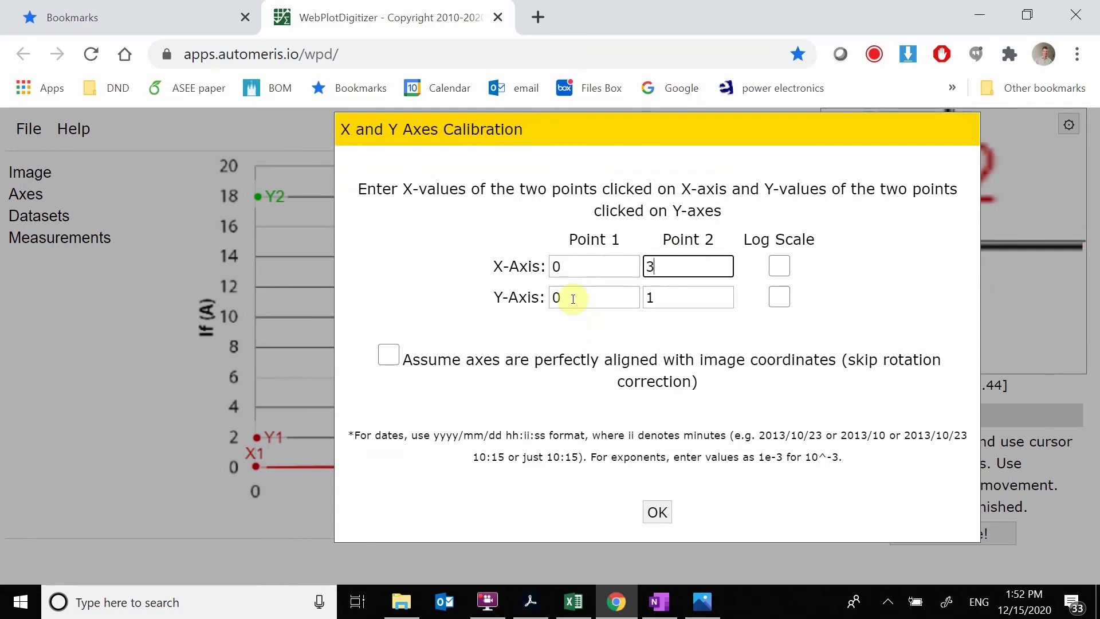
double_click(573, 298)
text(2)
double_click(697, 297)
text(18)
click(658, 512)
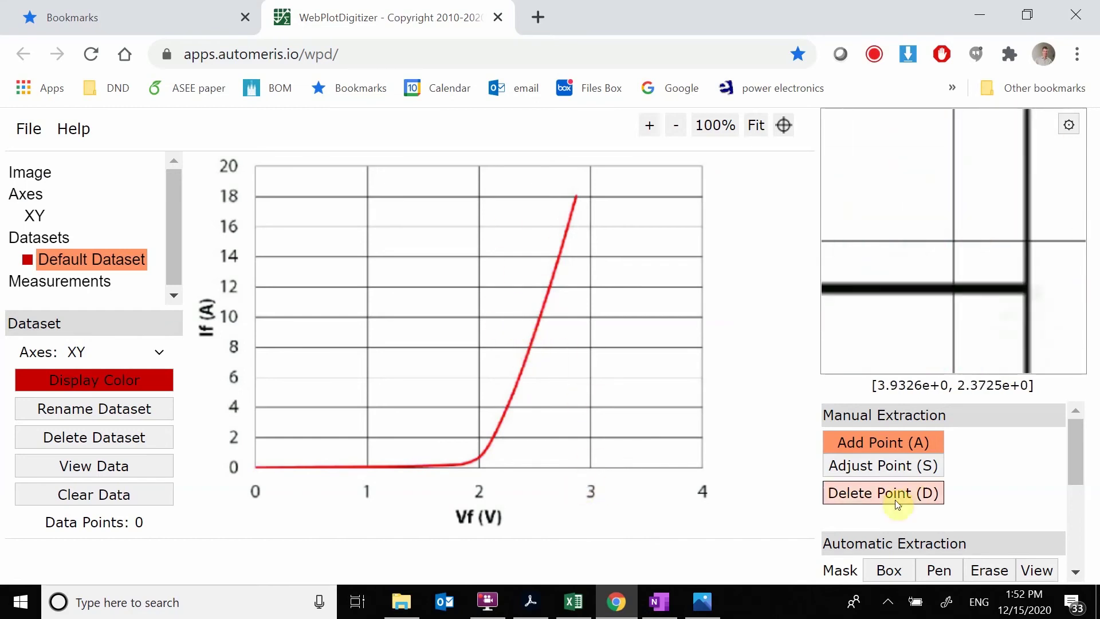
Step: Set the extraction foreground colour to the red sampled from the curve
scroll(963, 475, down, 3)
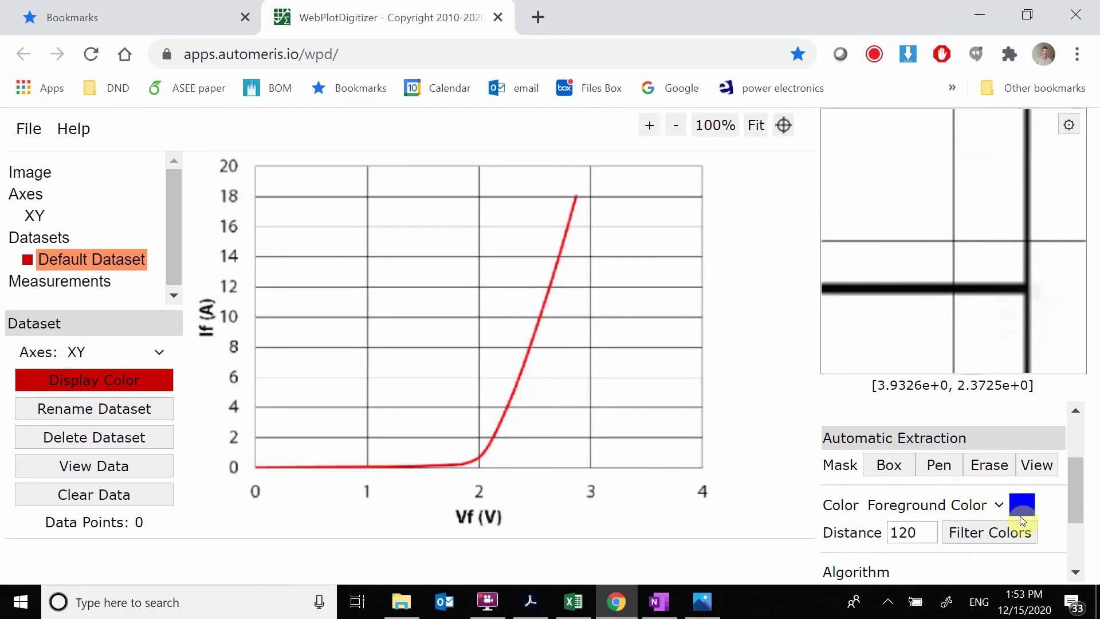
click(1024, 506)
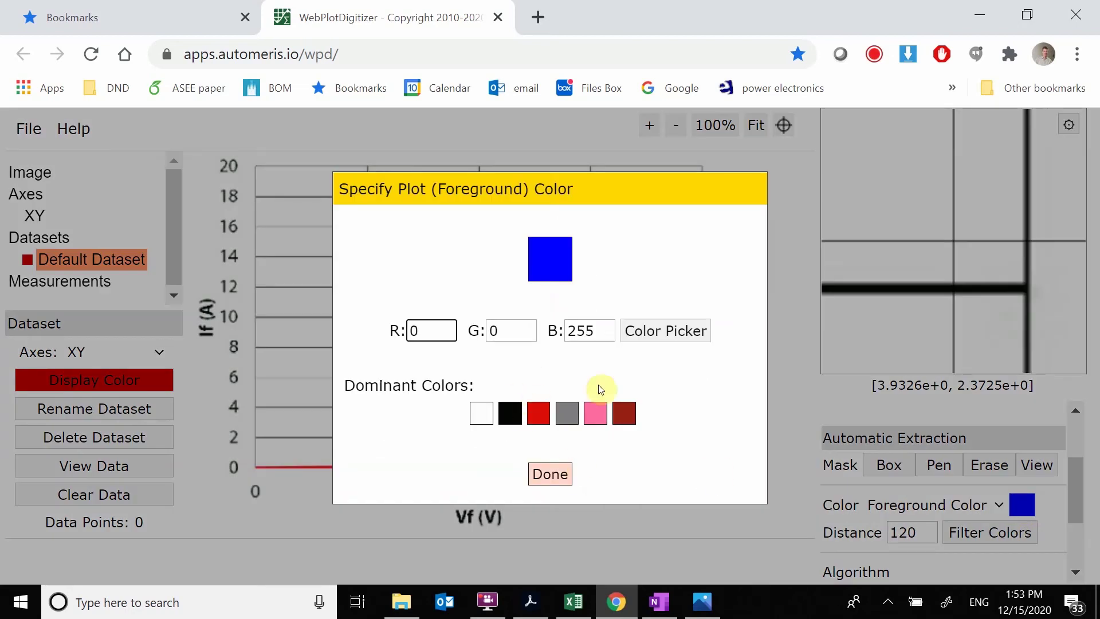
click(666, 335)
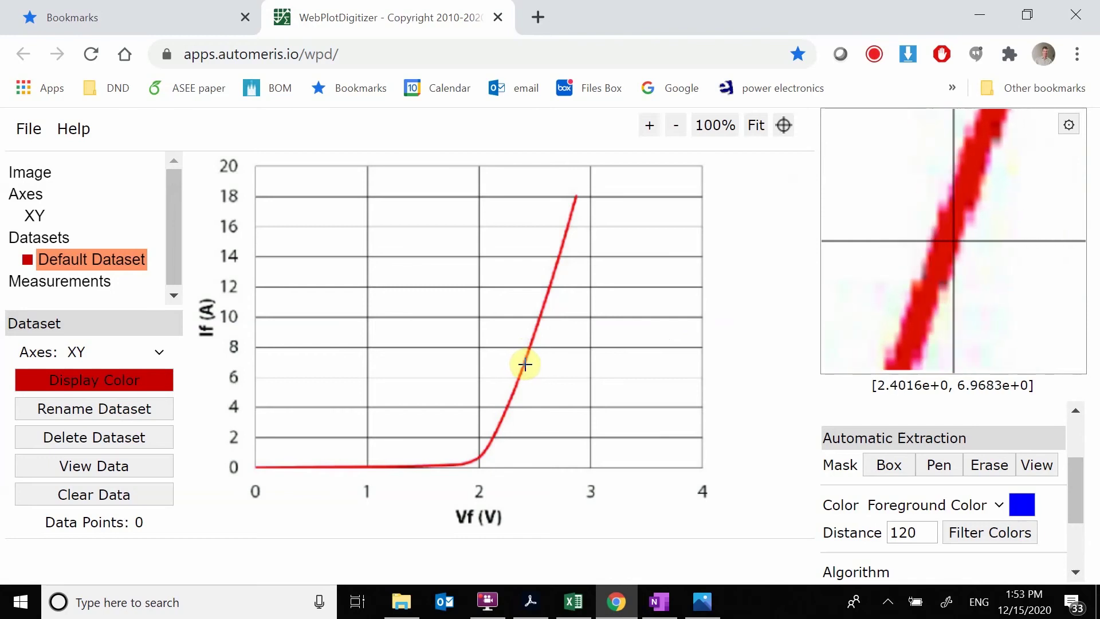
click(524, 364)
click(547, 473)
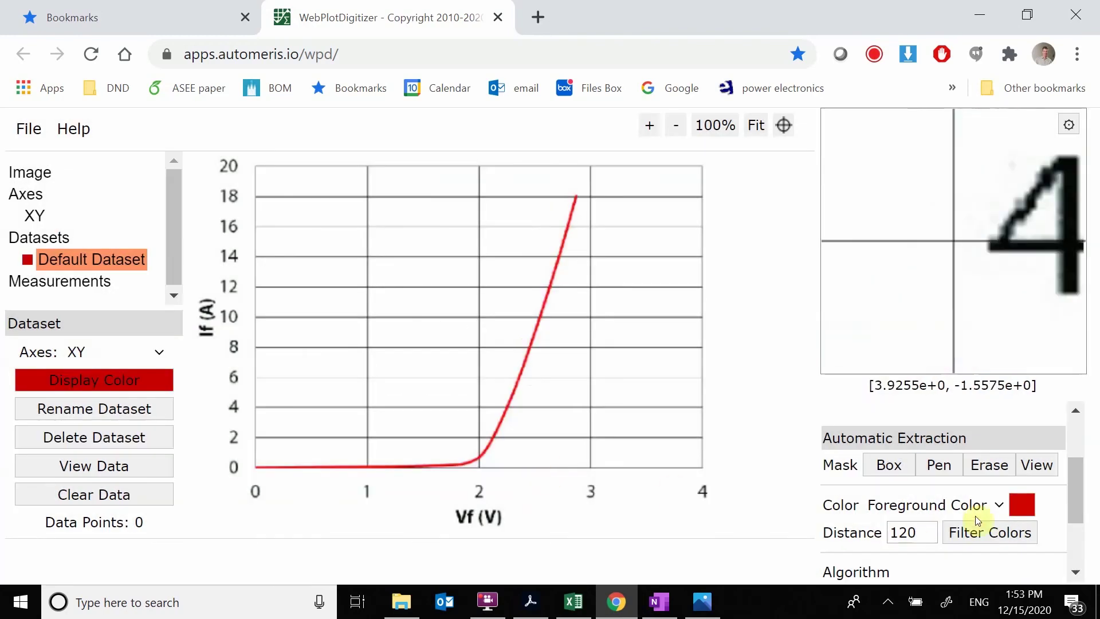
Step: Paint a Pen mask along the red IV curve from 0 to 18 A
scroll(1013, 484, down, 2)
scroll(1016, 491, up, 2)
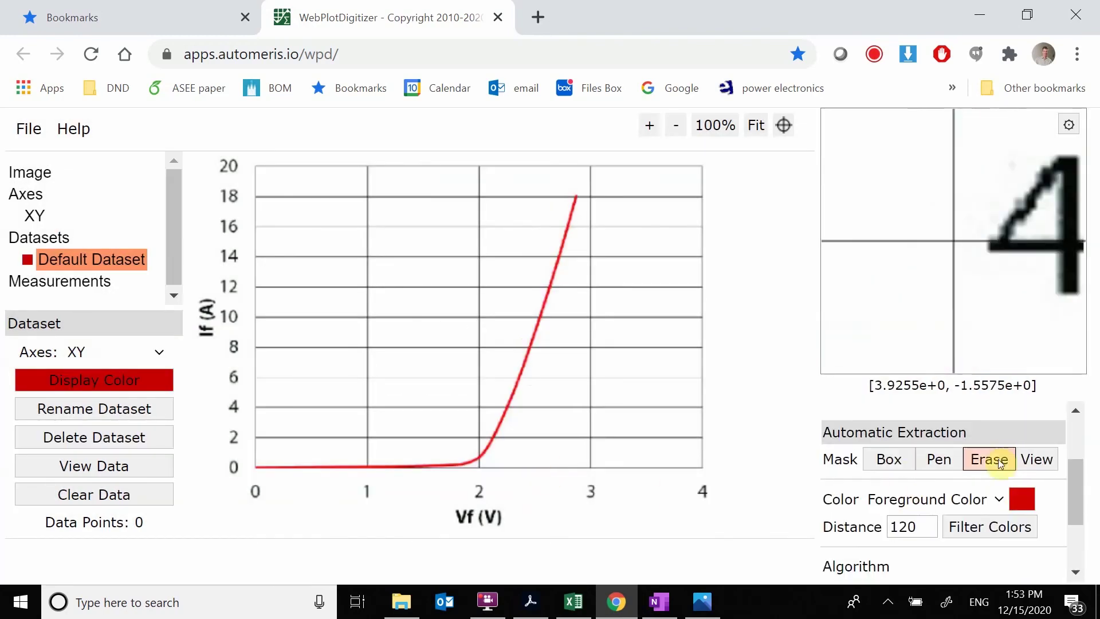
click(947, 467)
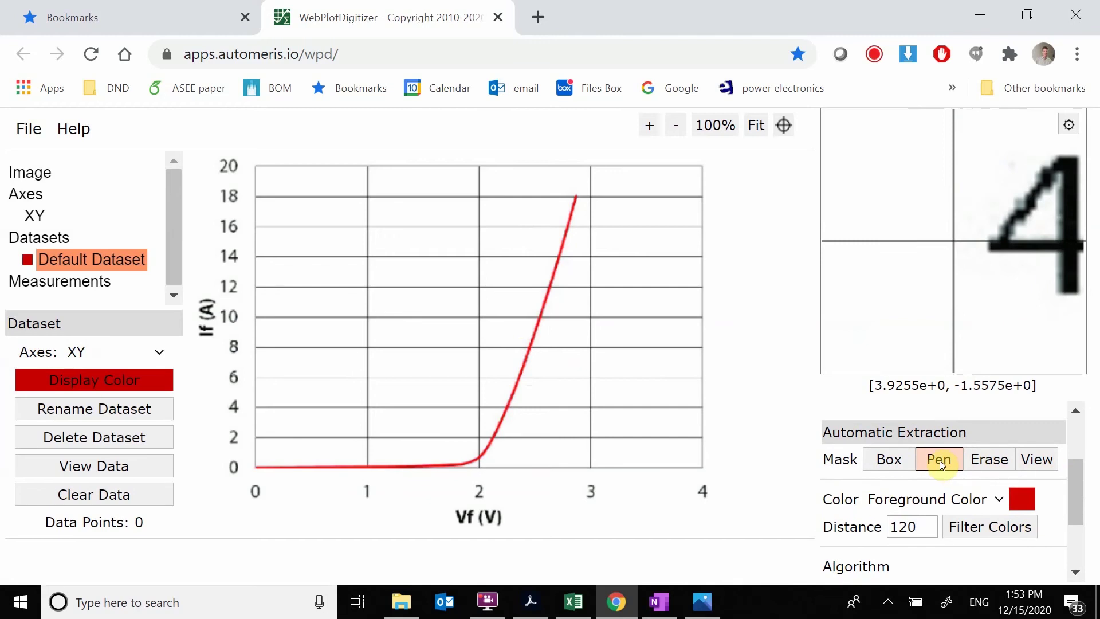
click(939, 460)
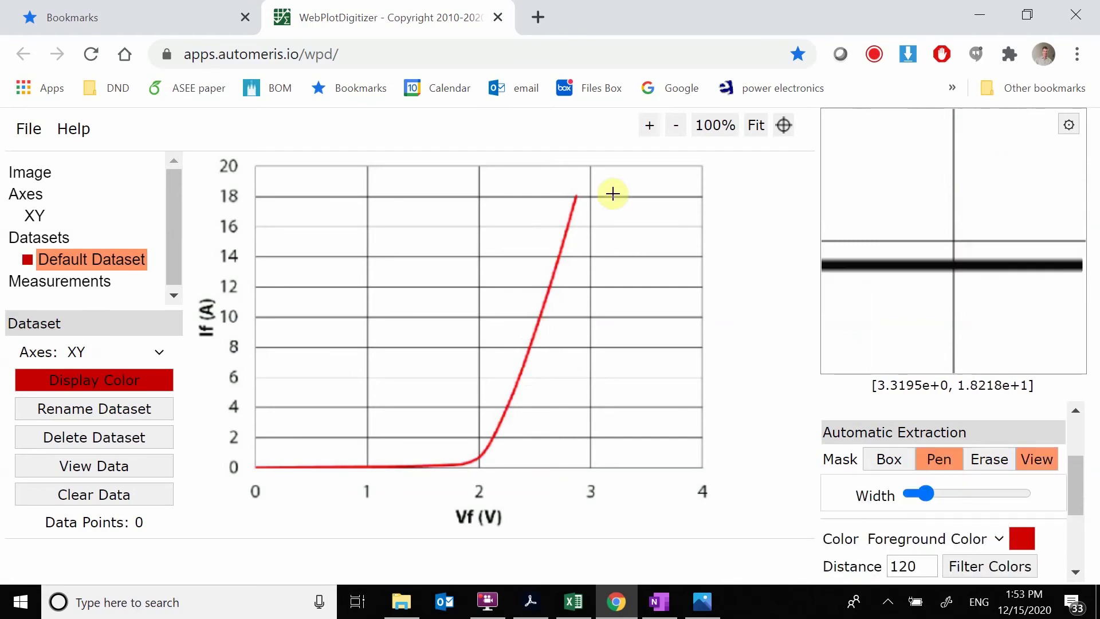
mouse_move(576, 194)
mouse_down()
mouse_move(517, 389)
mouse_move(482, 459)
mouse_move(254, 470)
mouse_move(307, 466)
mouse_up()
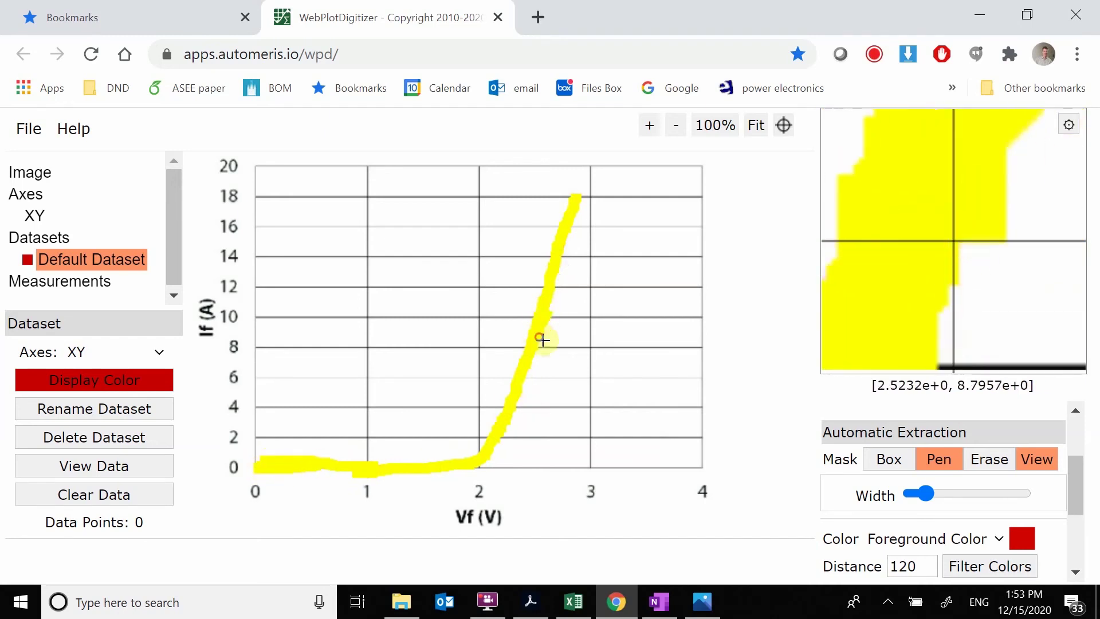
scroll(1046, 486, down, 2)
scroll(1046, 486, down, 1)
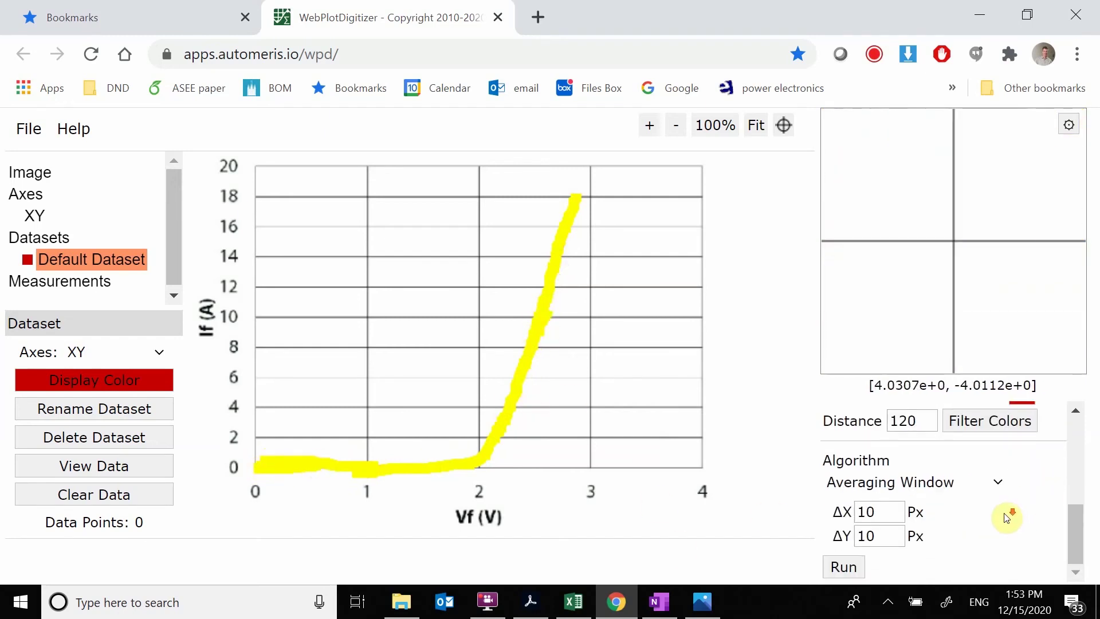
Step: Run extraction, view the 89 points, and open the downloaded Default Dataset (1).csv in Excel
click(844, 567)
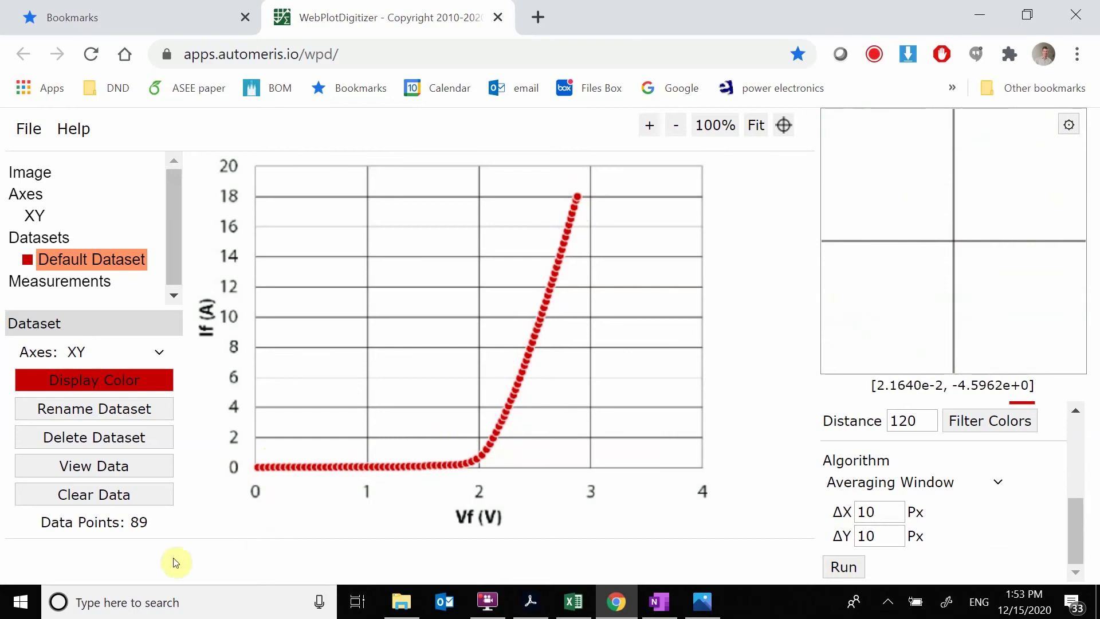
click(104, 470)
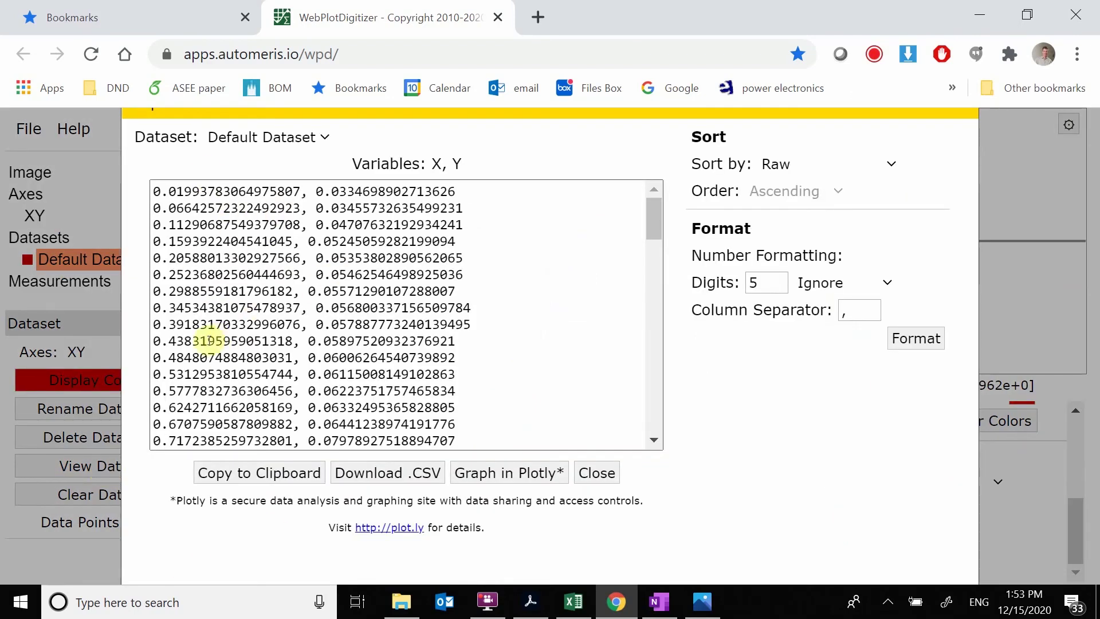
click(419, 475)
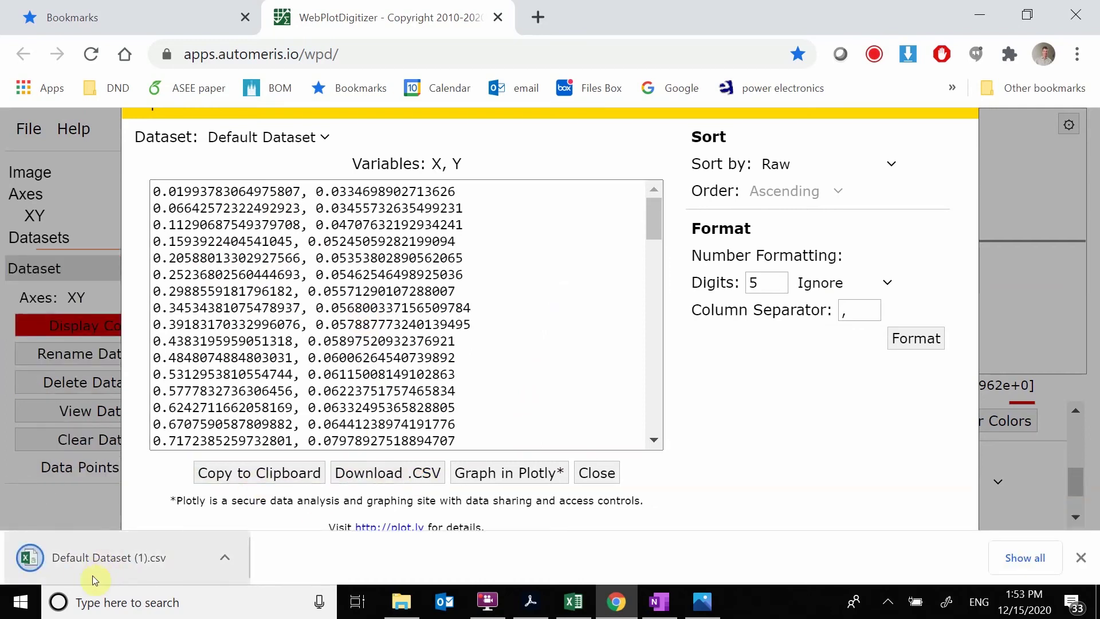
click(84, 563)
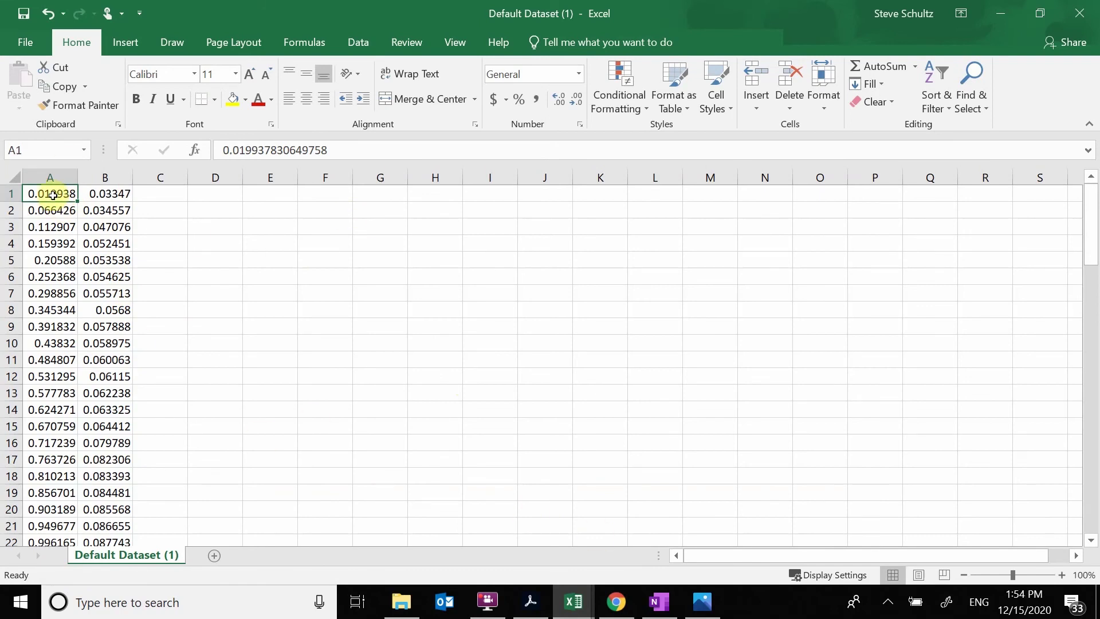
Step: Copy A1:B89 from the CSV and paste it at A4 of led_fit under Vdata and Current
key(shift+Down)
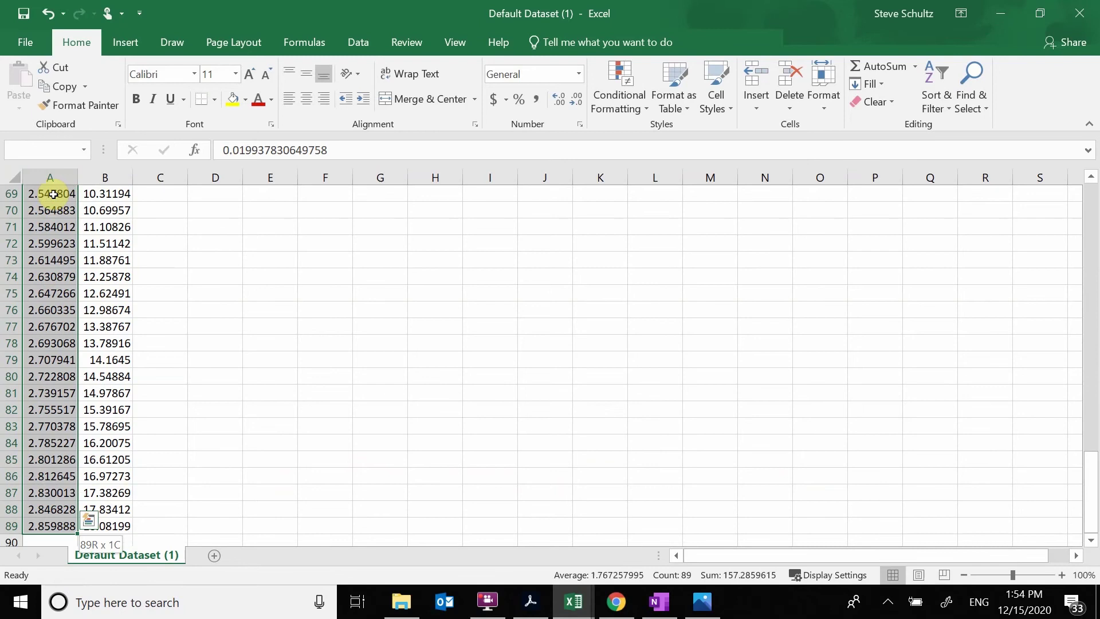
key(shift+Right)
key(ctrl+c)
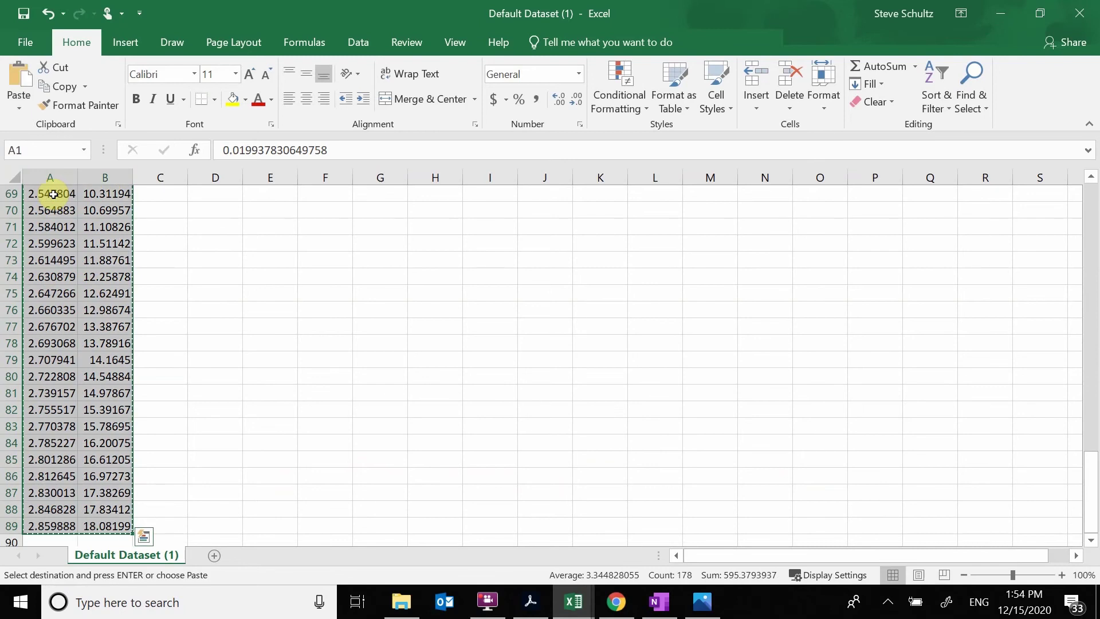
mouse_move(567, 604)
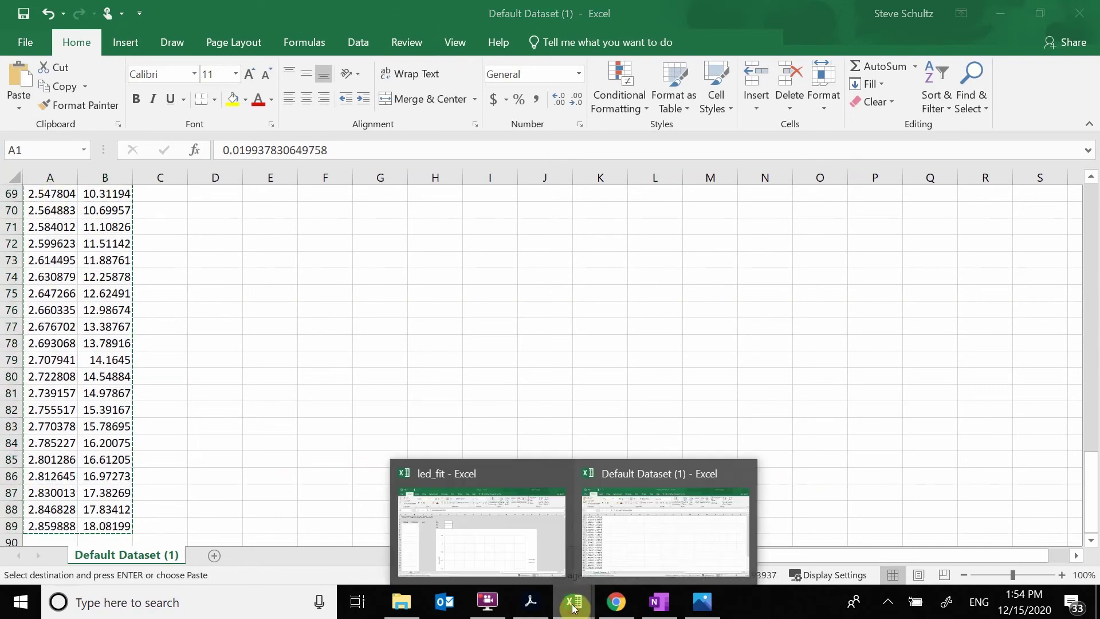
click(514, 532)
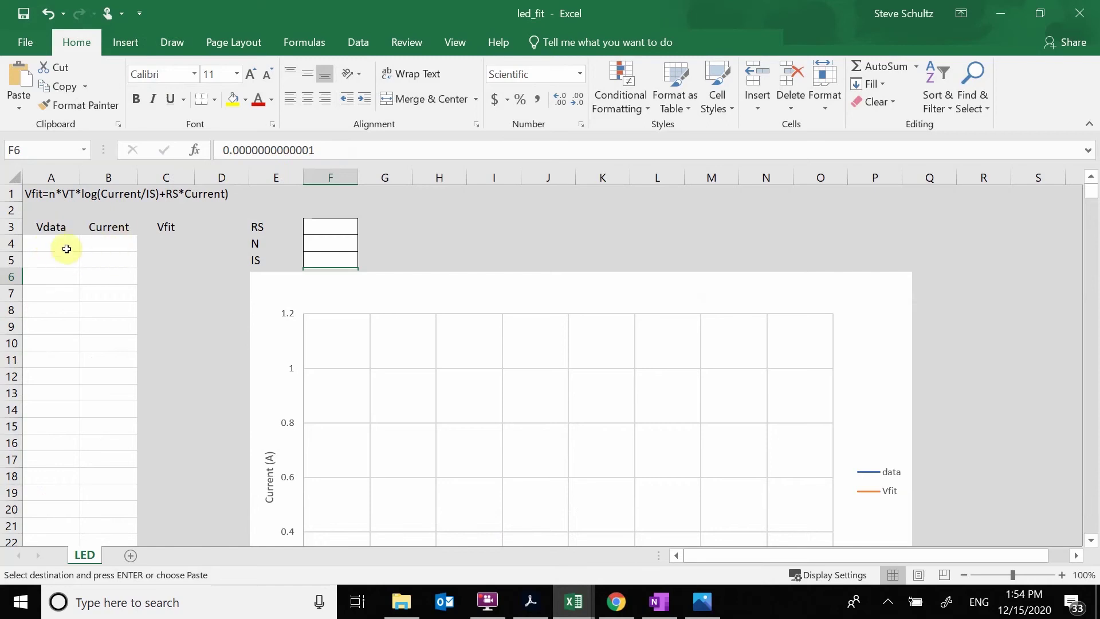
click(43, 243)
key(ctrl+v)
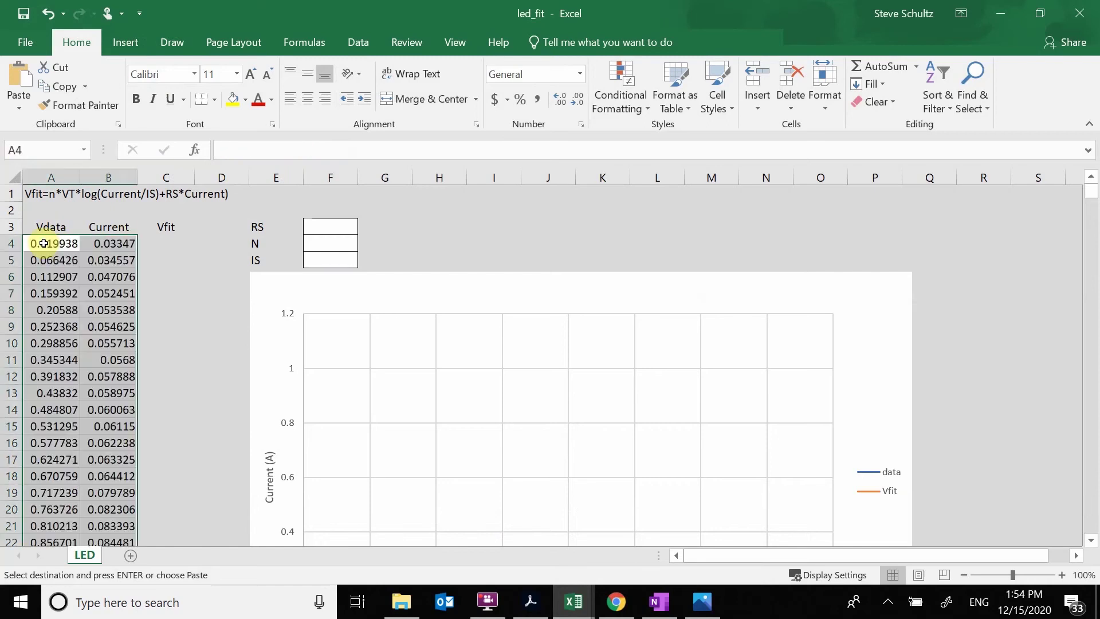
scroll(499, 431, down, 5)
scroll(499, 431, up, 2)
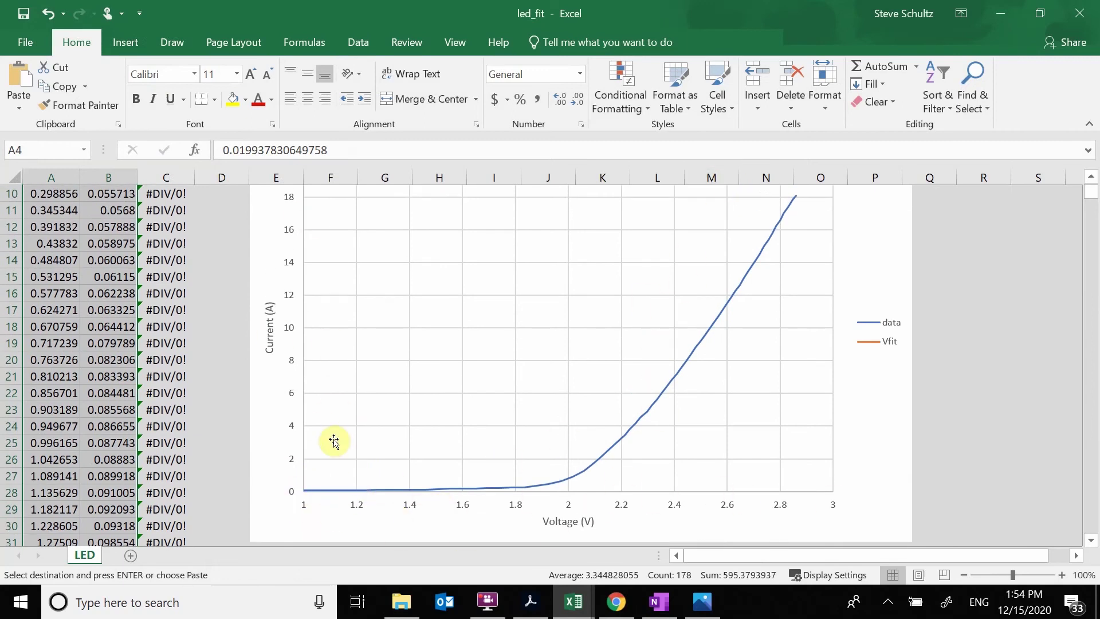
Step: Ink a pair of x–y axes with arrowheads on the OneNote page
click(661, 609)
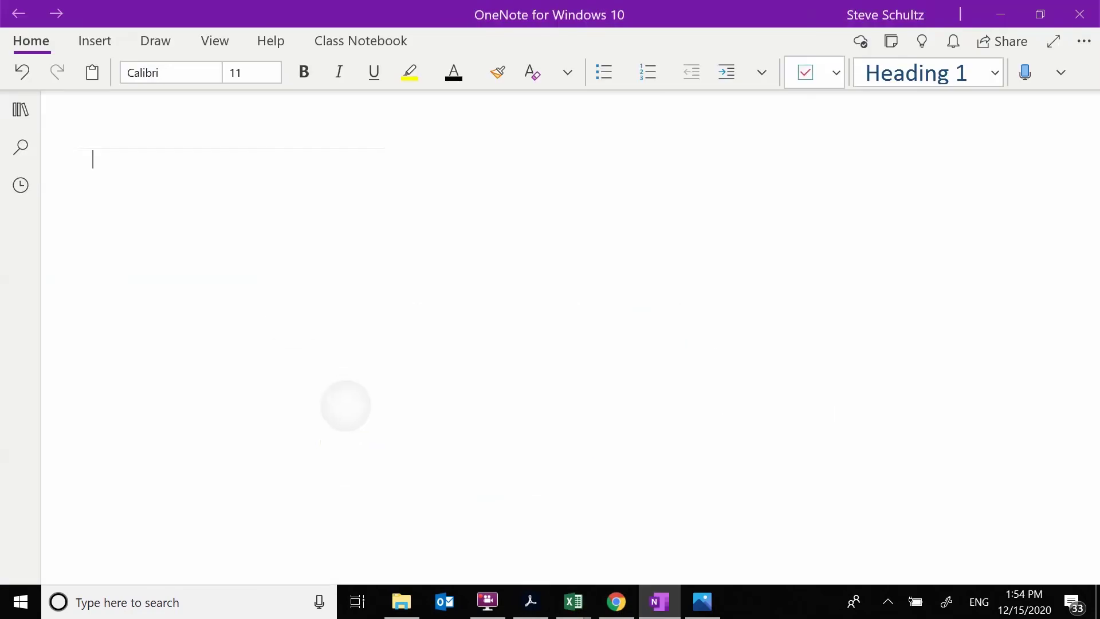
click(156, 41)
mouse_move(104, 180)
mouse_down()
mouse_move(112, 169)
mouse_move(112, 356)
mouse_move(311, 316)
mouse_up()
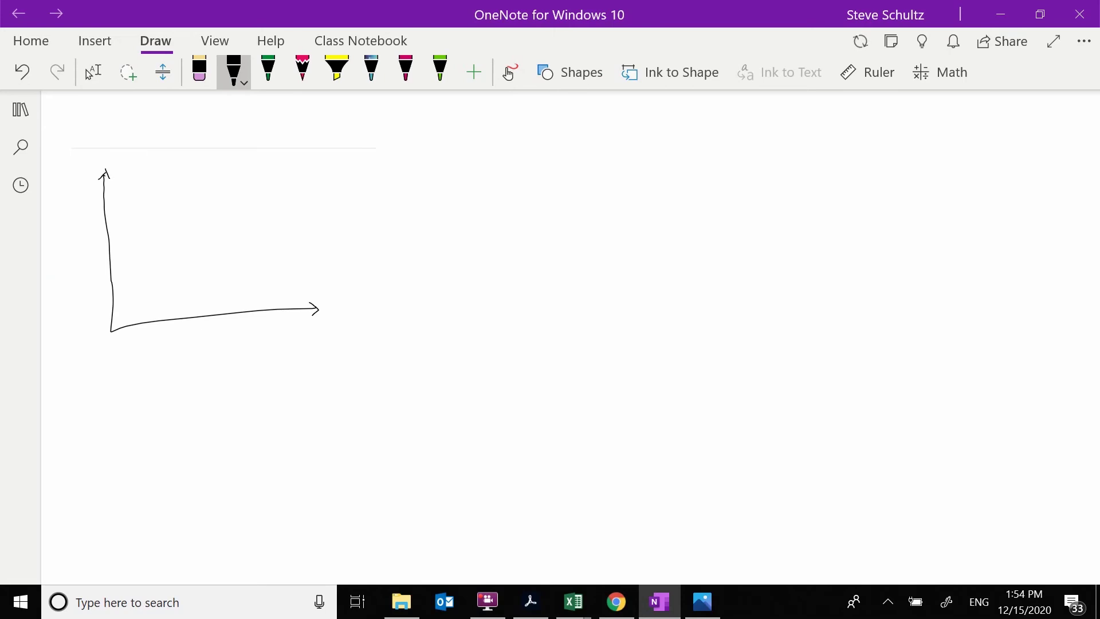
Step: Replace the last curve with a pink exponential curve from the origin
mouse_move(557, 617)
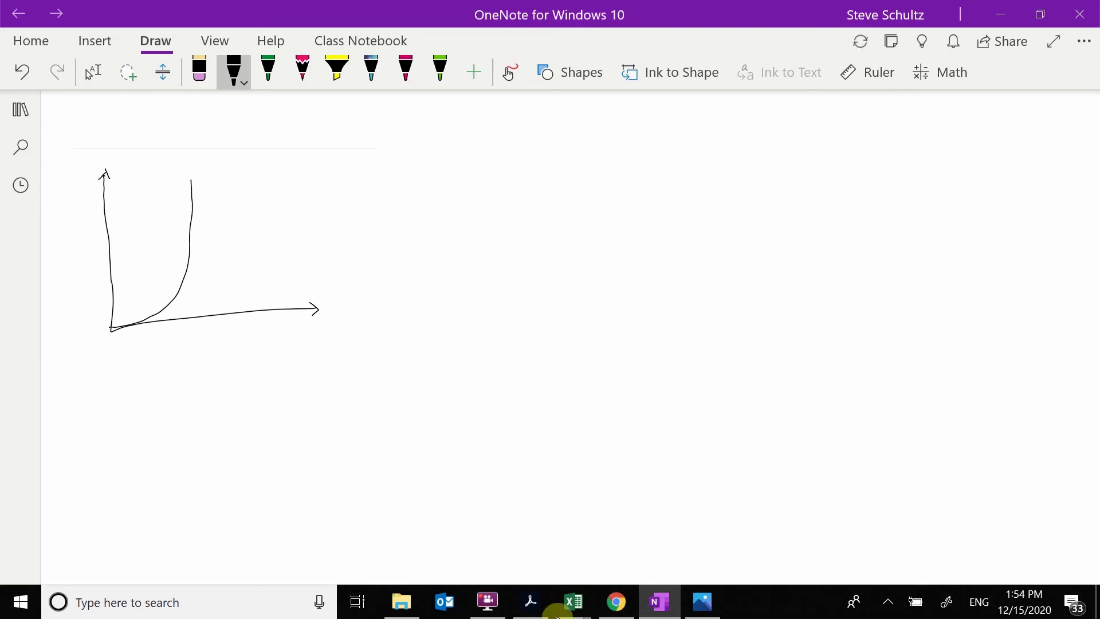
key(ctrl+z)
click(303, 70)
drag(114, 327, 140, 313)
click(233, 70)
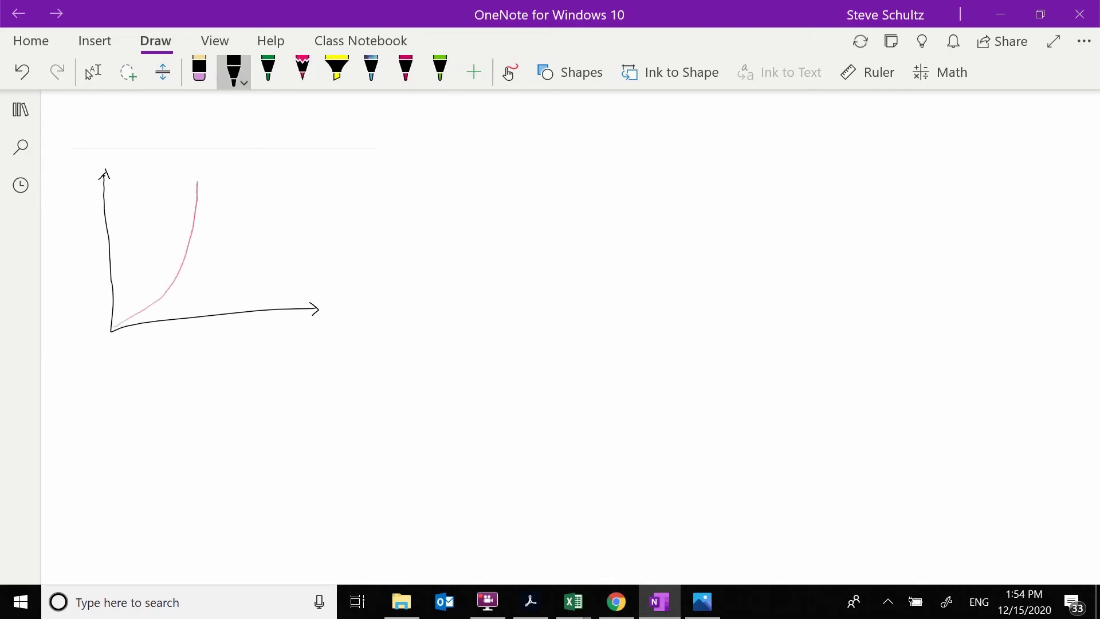
Step: Handwrite I_D = Is exp(V1 / n·0.026) in black ink beside the graph
mouse_move(416, 171)
mouse_down()
mouse_move(417, 191)
mouse_move(425, 169)
mouse_move(428, 198)
mouse_up()
mouse_move(445, 186)
mouse_down()
mouse_move(480, 172)
mouse_move(481, 190)
mouse_move(480, 170)
mouse_move(472, 195)
mouse_move(530, 190)
mouse_up()
drag(536, 184, 552, 189)
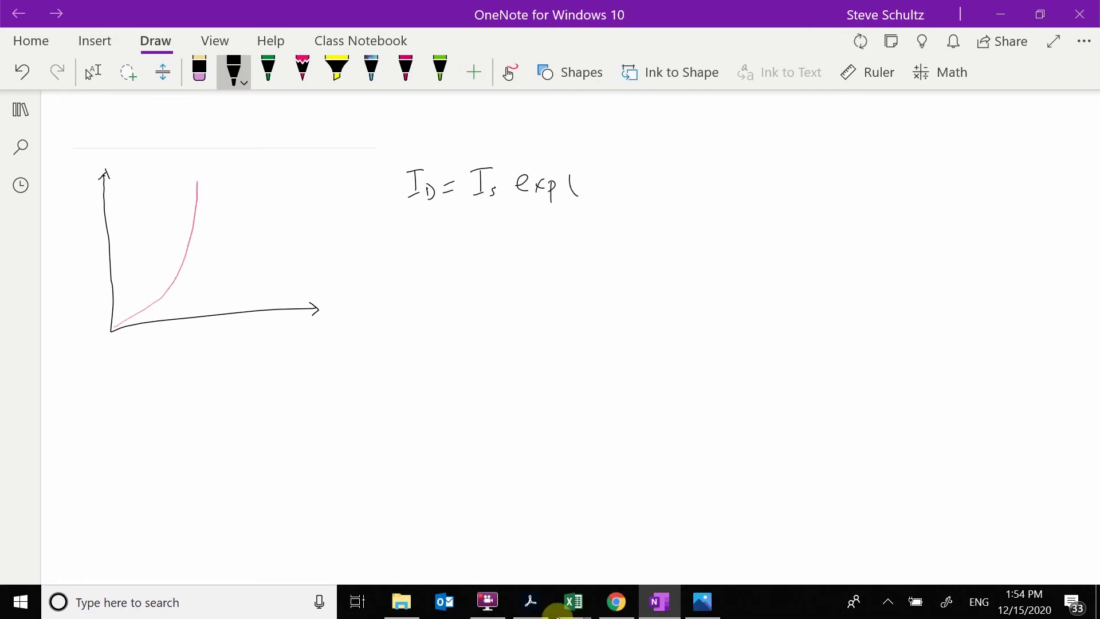
mouse_move(590, 152)
mouse_down()
mouse_move(610, 166)
mouse_move(585, 178)
mouse_move(611, 176)
mouse_move(602, 148)
mouse_up()
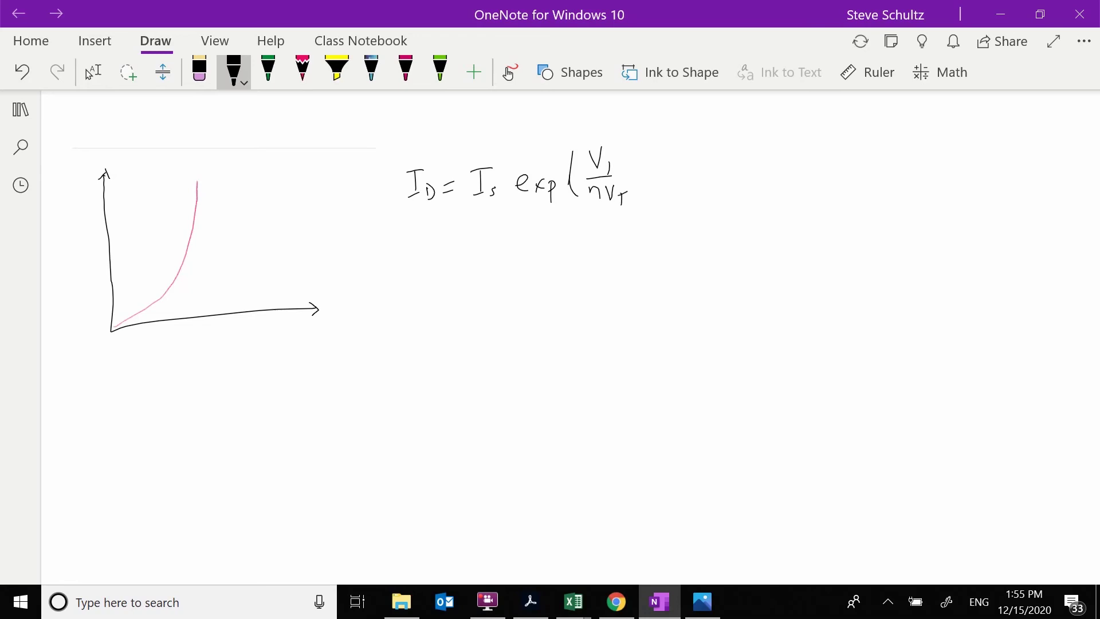
drag(590, 194, 649, 201)
drag(659, 143, 668, 154)
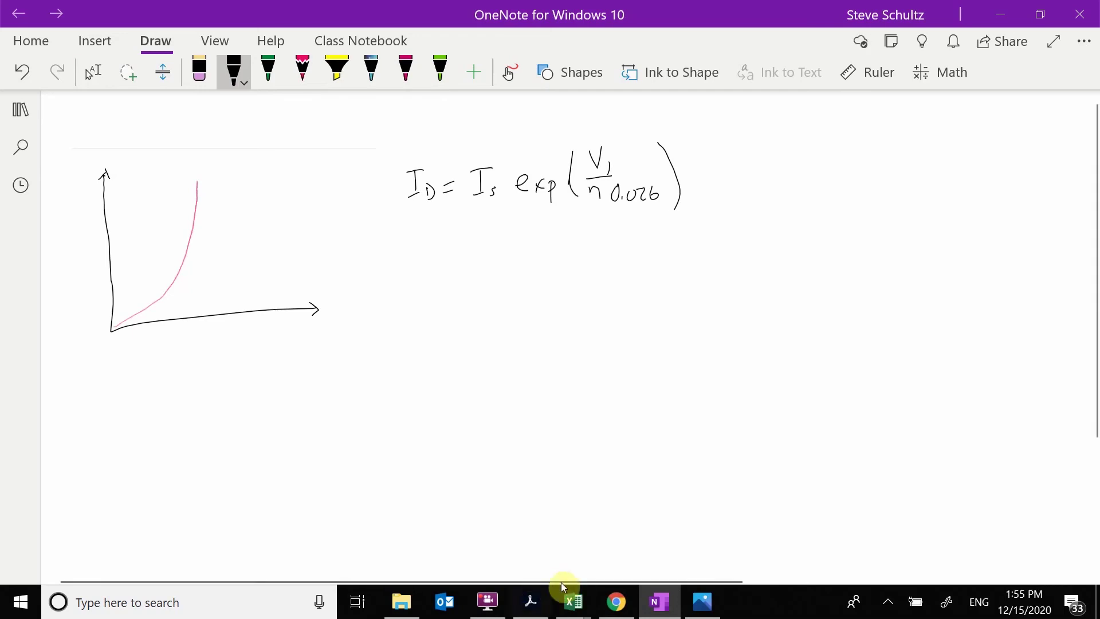
key(Escape)
click(514, 545)
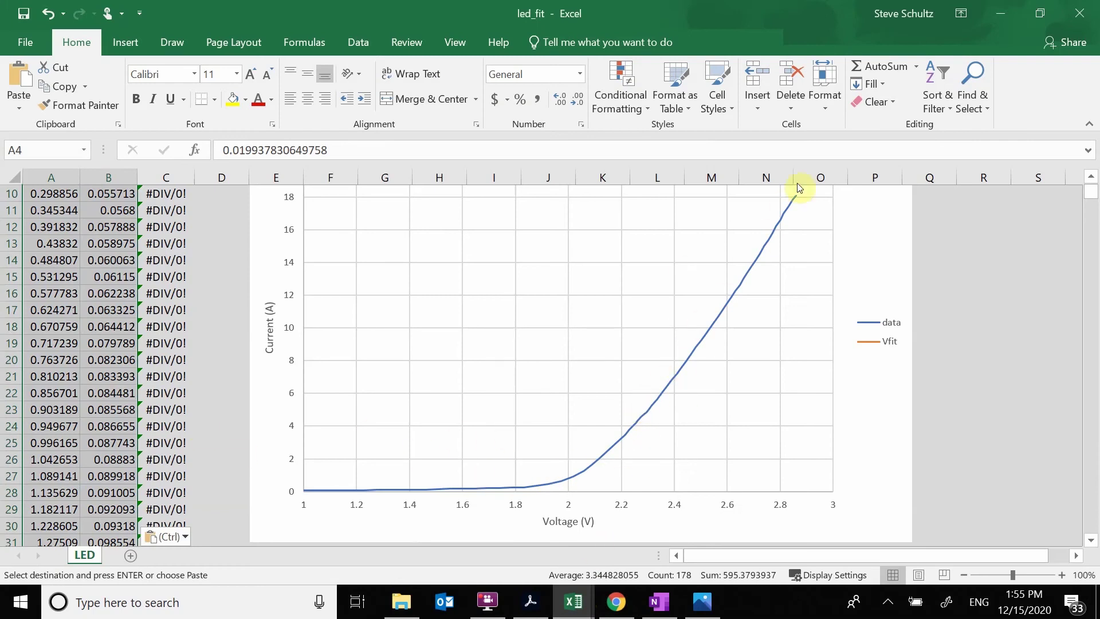
Step: Redraw the pink curve as an exponential bending into a straight rise
click(660, 602)
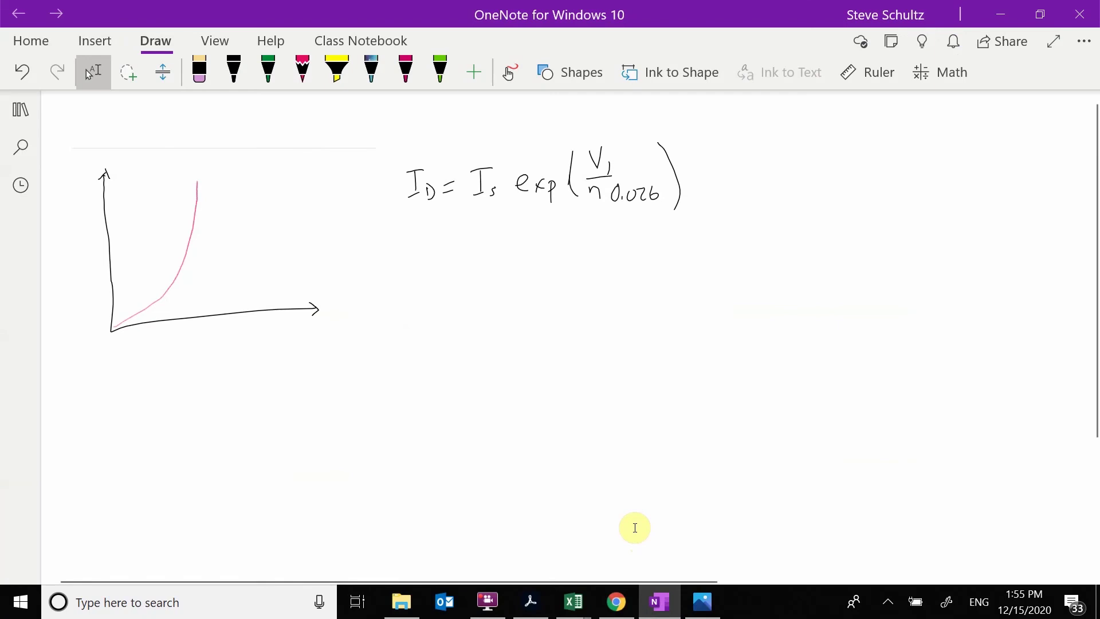
key(ctrl+z)
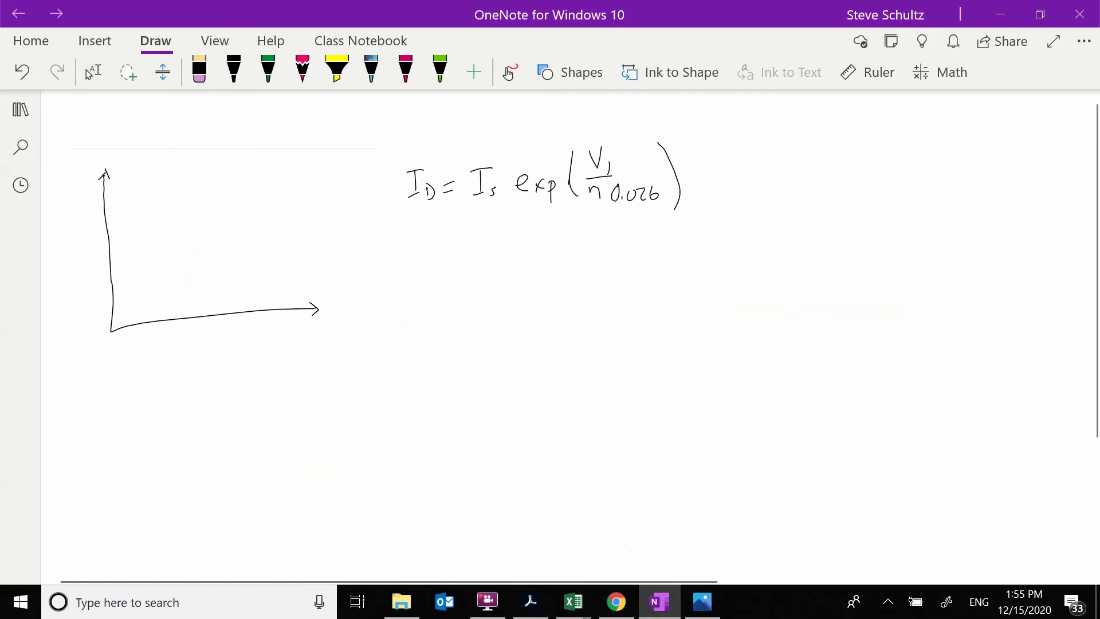
click(302, 69)
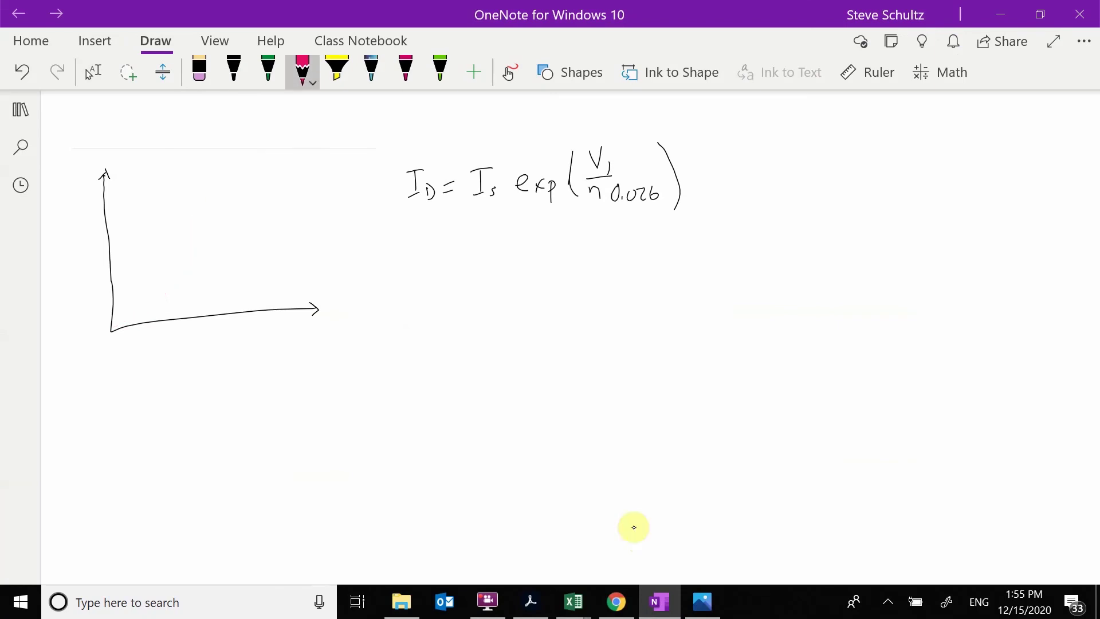
drag(112, 330, 114, 329)
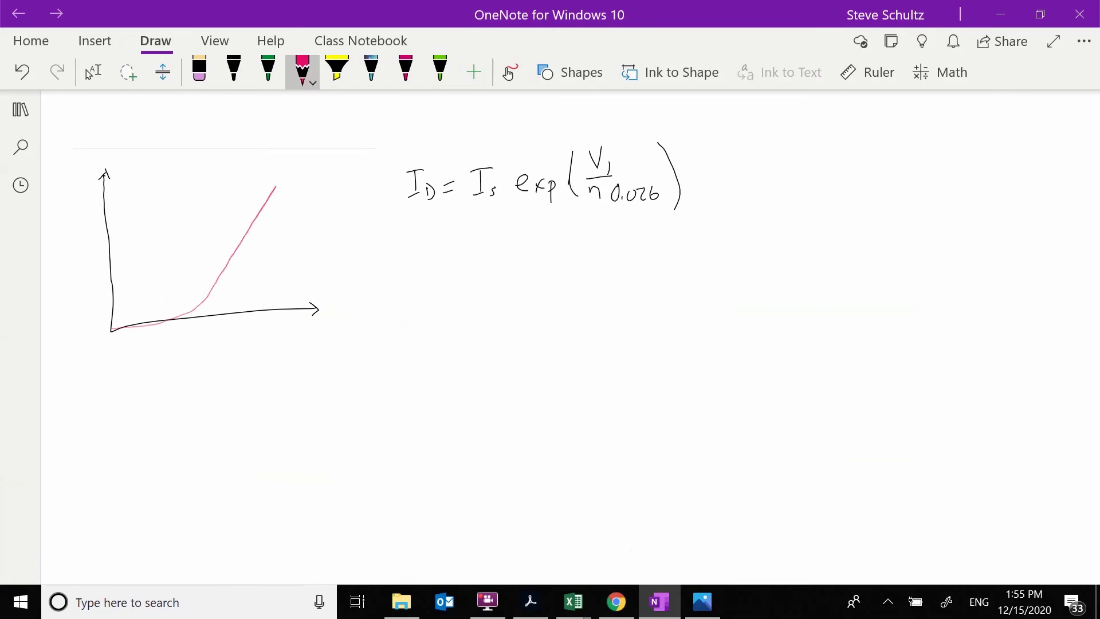
Step: Sketch a diode in series with a resistor in black ink
click(234, 69)
mouse_move(790, 188)
mouse_down()
mouse_move(789, 207)
mouse_move(801, 208)
mouse_move(786, 227)
mouse_move(801, 207)
mouse_up()
mouse_move(776, 228)
mouse_down()
mouse_move(800, 226)
mouse_move(788, 295)
mouse_up()
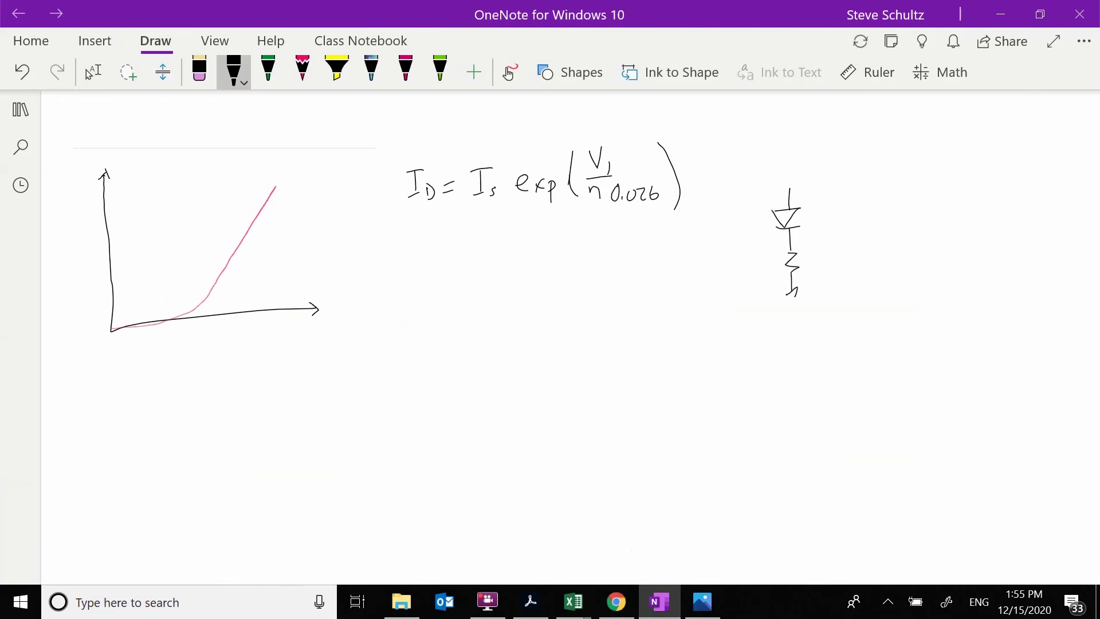
key(ctrl+z)
Step: Add +/− marks labelled V1 and V2 and an I_D current arrow to the circuit
drag(832, 192, 834, 207)
mouse_move(828, 200)
mouse_down()
mouse_move(838, 198)
mouse_move(834, 225)
mouse_move(858, 203)
mouse_up()
drag(864, 210, 833, 267)
mouse_move(825, 262)
mouse_down()
mouse_move(840, 259)
mouse_move(840, 280)
mouse_up()
mouse_move(844, 264)
mouse_down()
mouse_move(850, 277)
mouse_move(856, 263)
mouse_up()
drag(857, 272, 867, 282)
drag(772, 161, 773, 187)
mouse_move(766, 180)
mouse_down()
mouse_move(777, 181)
mouse_move(802, 147)
mouse_up()
drag(788, 171, 801, 165)
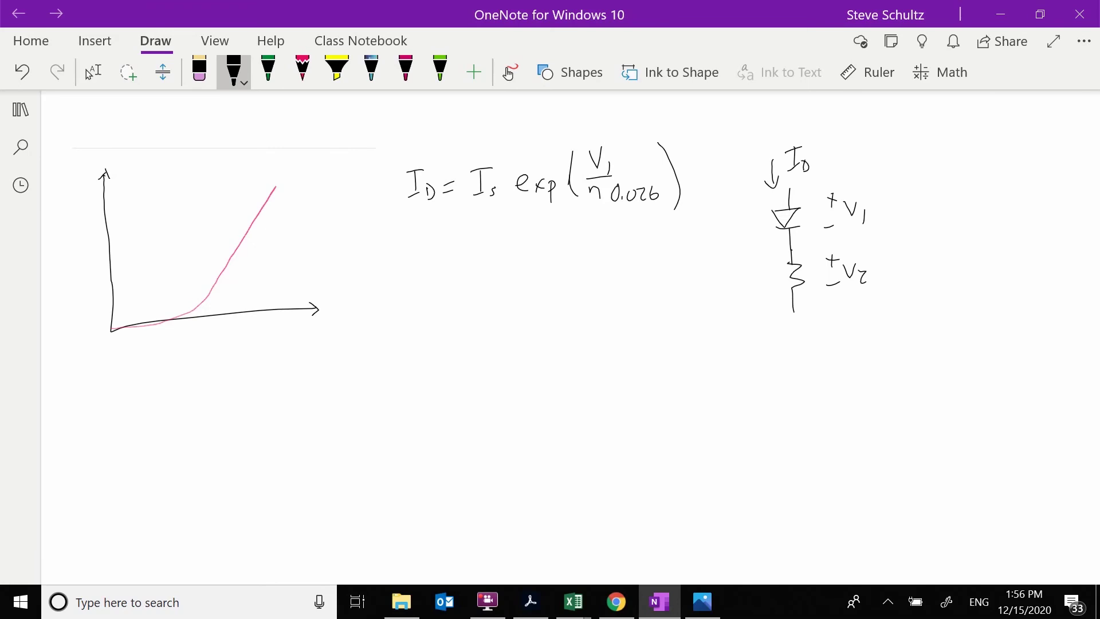
mouse_move(365, 255)
mouse_down()
mouse_move(367, 273)
mouse_move(376, 253)
mouse_up()
key(Escape)
key(ctrl+z)
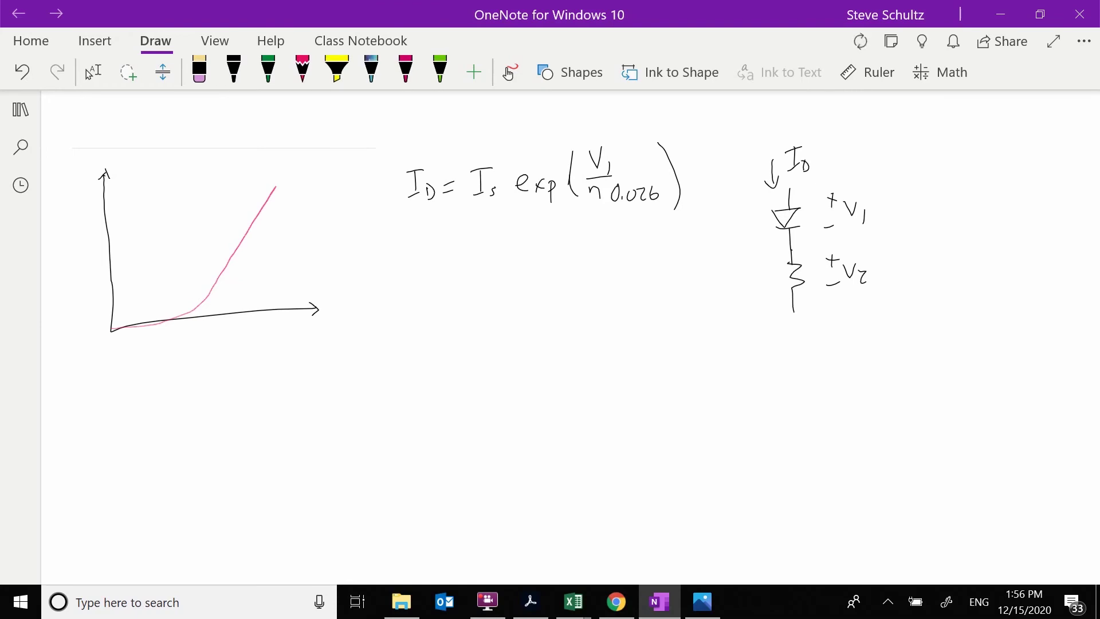
Step: Handwrite V1 = (n)(0.026) ln(I_D/I_s) and start V2 on the next line
click(234, 72)
mouse_move(359, 249)
mouse_down()
mouse_move(373, 242)
mouse_move(396, 264)
mouse_up()
key(ctrl+z)
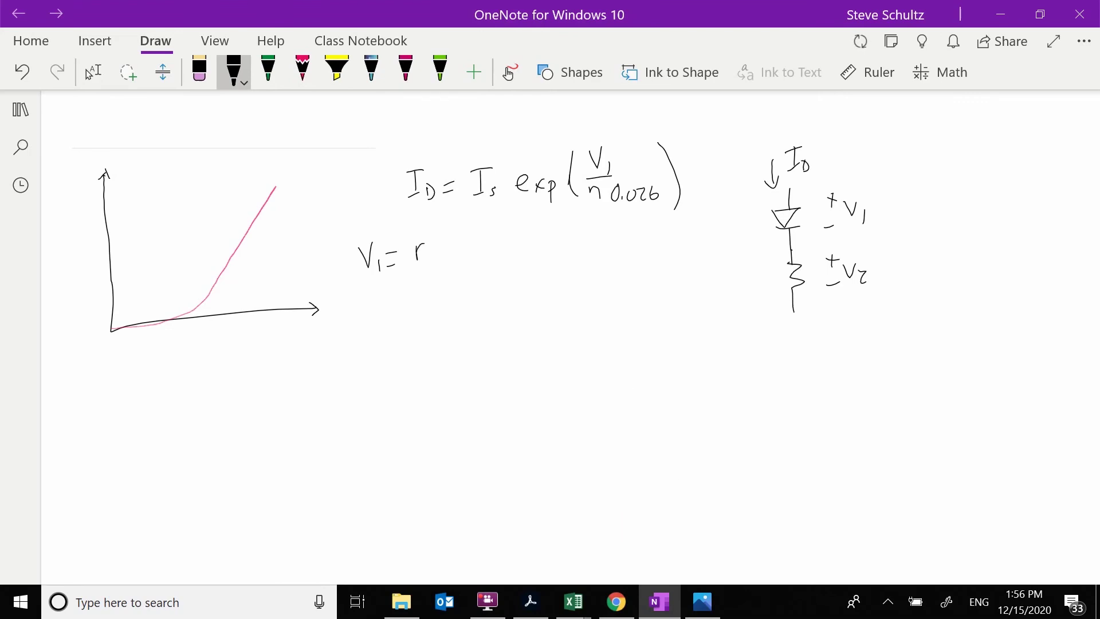
mouse_move(434, 239)
mouse_down()
mouse_move(439, 259)
mouse_move(459, 242)
mouse_move(482, 241)
mouse_move(501, 255)
mouse_move(549, 251)
mouse_move(572, 261)
mouse_up()
click(471, 255)
drag(588, 224, 587, 238)
mouse_move(581, 226)
mouse_down()
mouse_move(594, 223)
mouse_move(609, 246)
mouse_up()
drag(590, 257, 602, 268)
mouse_move(617, 224)
mouse_down()
mouse_move(618, 268)
mouse_move(640, 248)
mouse_up()
mouse_move(368, 294)
mouse_down()
mouse_move(375, 312)
mouse_move(379, 294)
mouse_up()
drag(384, 304, 392, 318)
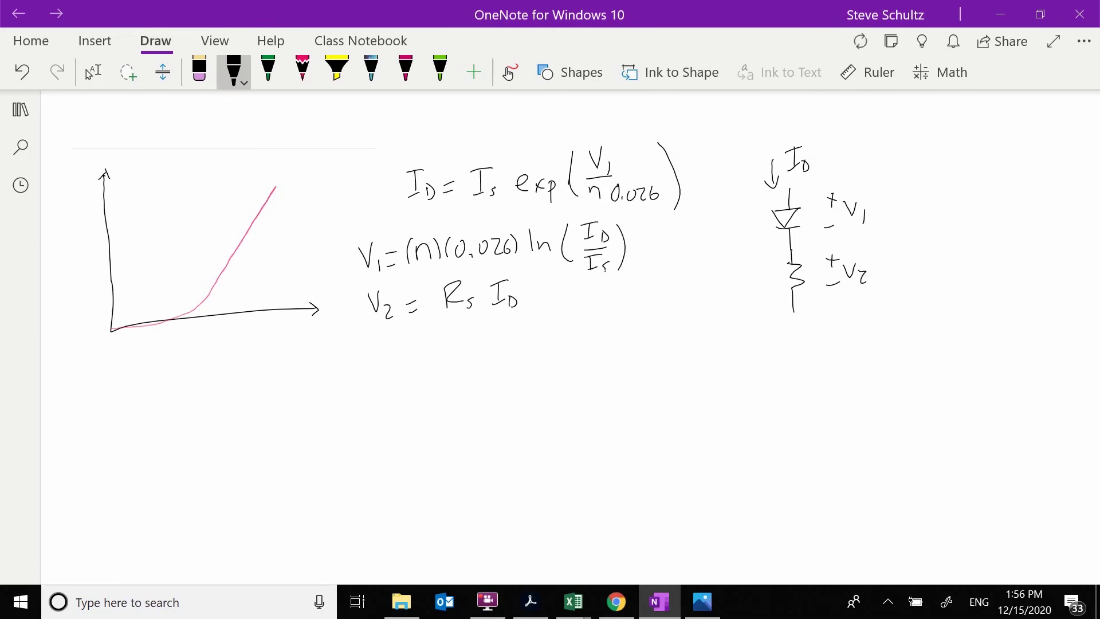
Step: Write the combined V = (n)(0.026) ln(I_D/I_s) + R_s I_D below
scroll(550, 286, down, 2)
mouse_move(379, 252)
mouse_down()
mouse_move(387, 270)
mouse_move(393, 253)
mouse_move(438, 268)
mouse_move(478, 268)
mouse_move(488, 252)
mouse_move(529, 264)
mouse_up()
click(500, 264)
drag(541, 242, 548, 263)
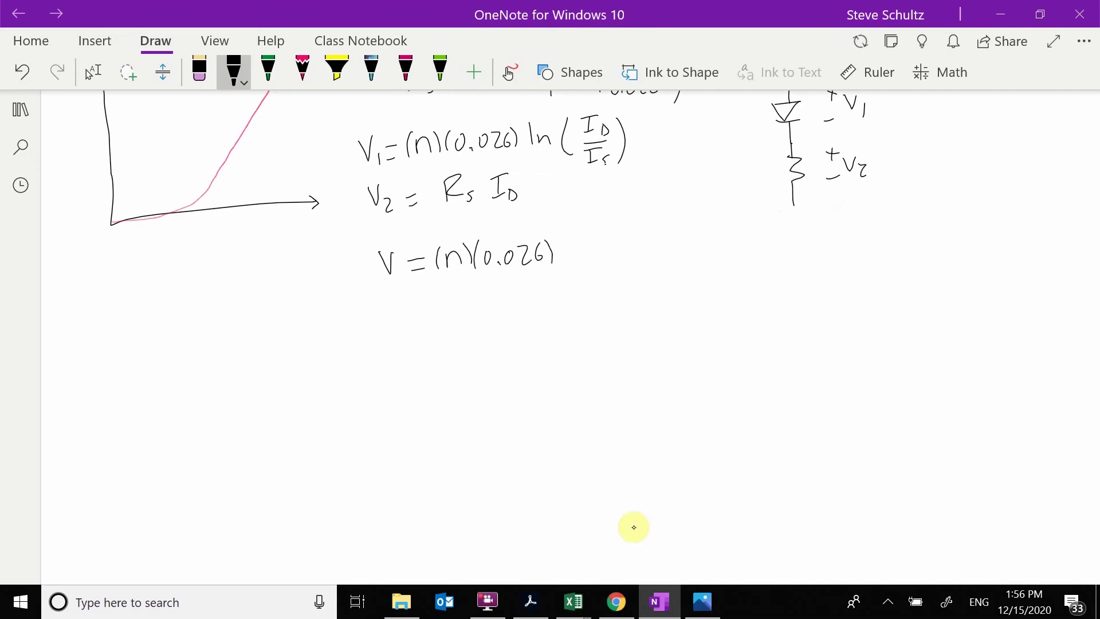
mouse_move(574, 229)
mouse_down()
mouse_move(576, 258)
mouse_move(597, 256)
mouse_up()
mouse_move(617, 213)
mouse_down()
mouse_move(632, 210)
mouse_move(633, 227)
mouse_up()
mouse_move(638, 231)
mouse_down()
mouse_move(644, 223)
mouse_move(631, 258)
mouse_up()
drag(625, 247, 637, 245)
drag(624, 259, 644, 263)
drag(653, 209, 664, 262)
drag(612, 210, 611, 255)
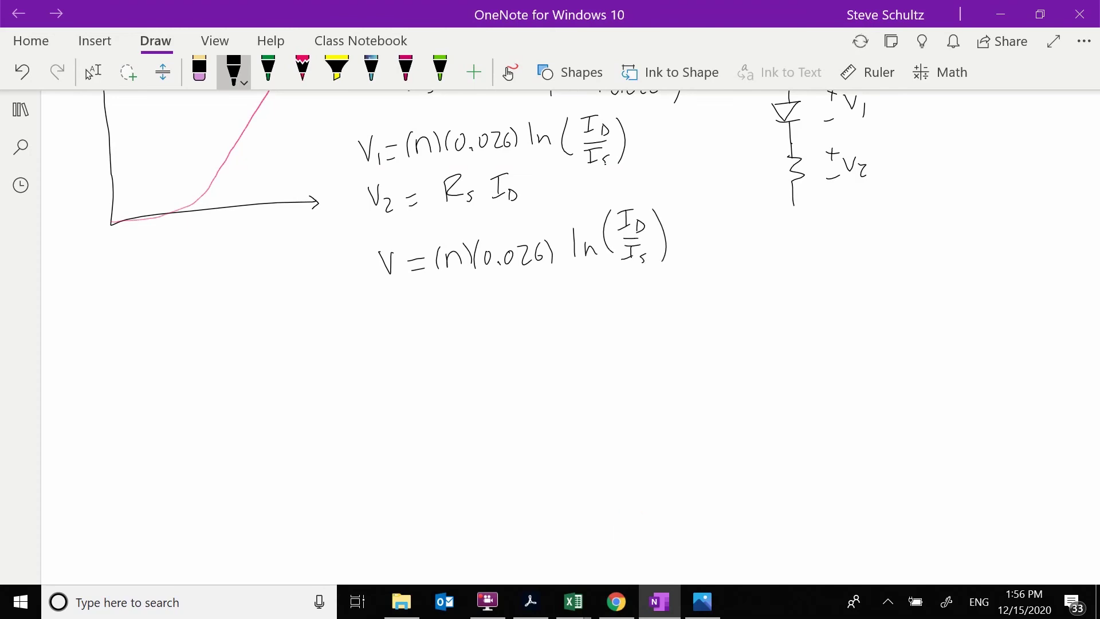
mouse_move(703, 224)
mouse_down()
mouse_move(724, 236)
mouse_move(744, 245)
mouse_up()
drag(746, 237, 747, 250)
Step: Highlight the I_D in the logarithm and in R_sI_D yellow, then circle n, I_s and R_s in colour
click(337, 69)
drag(618, 216, 640, 210)
drag(729, 228, 753, 222)
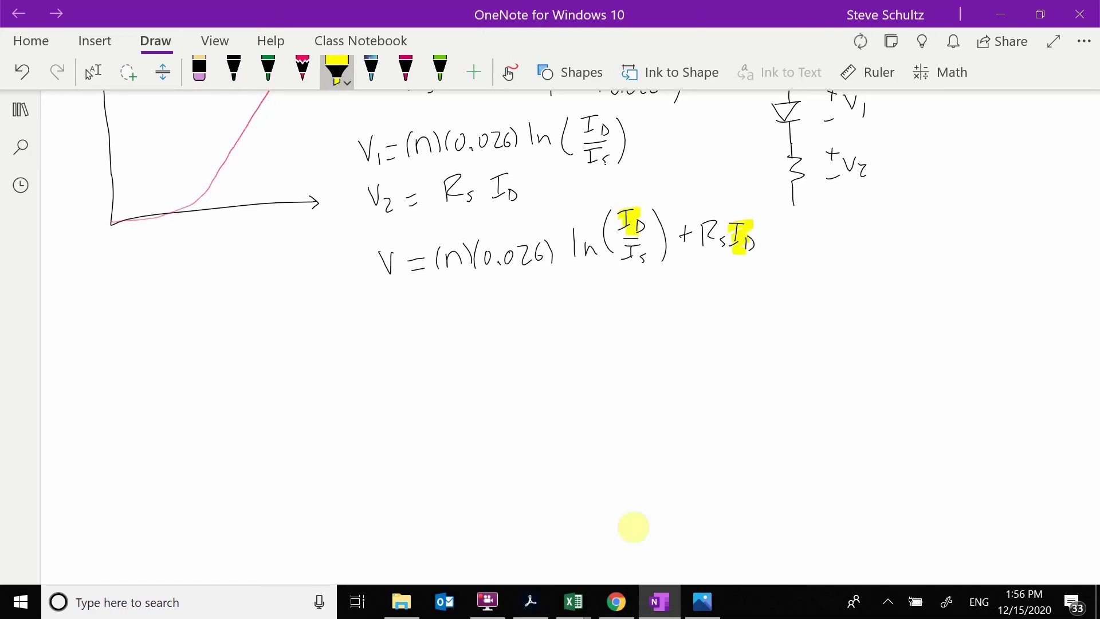
click(372, 69)
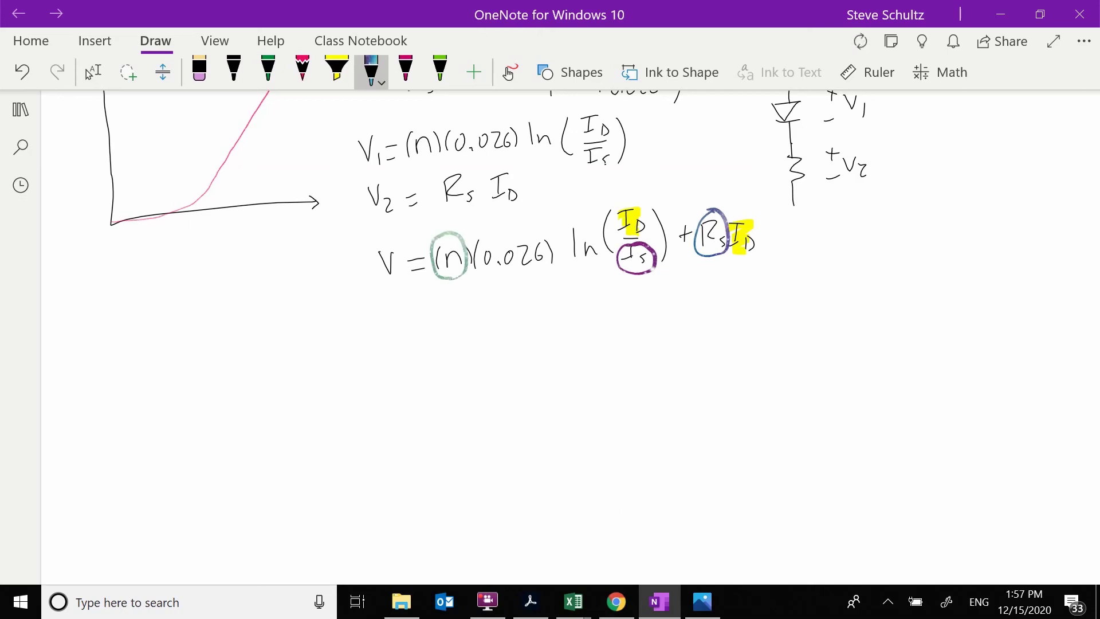
click(90, 71)
Step: Bring the led_fit workbook forward, scroll to the top and cancel the pending copy
mouse_move(573, 602)
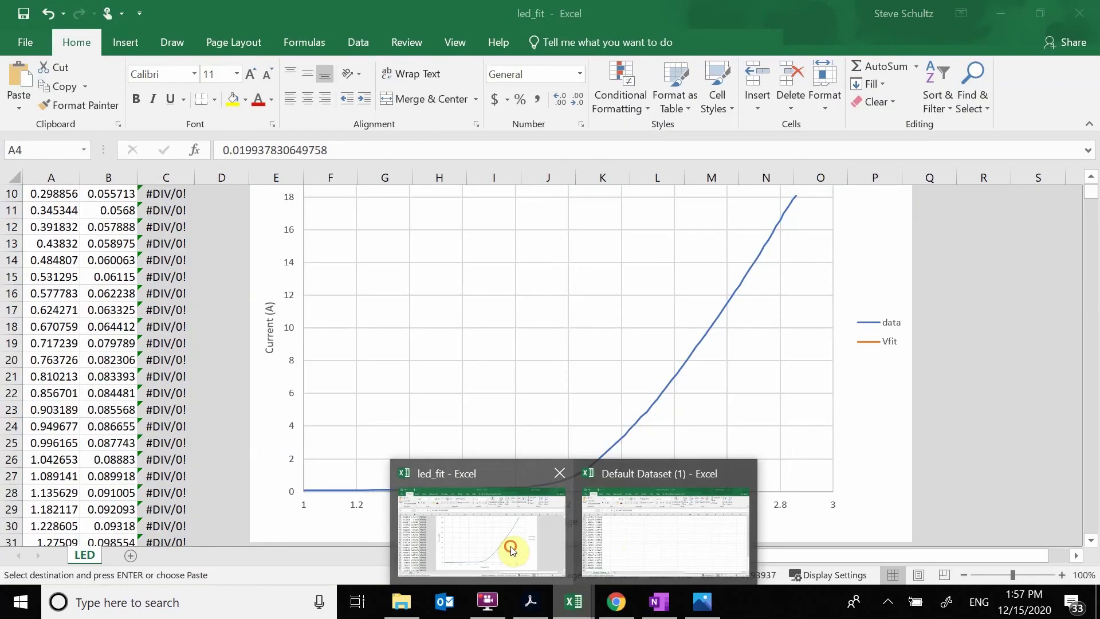
click(509, 547)
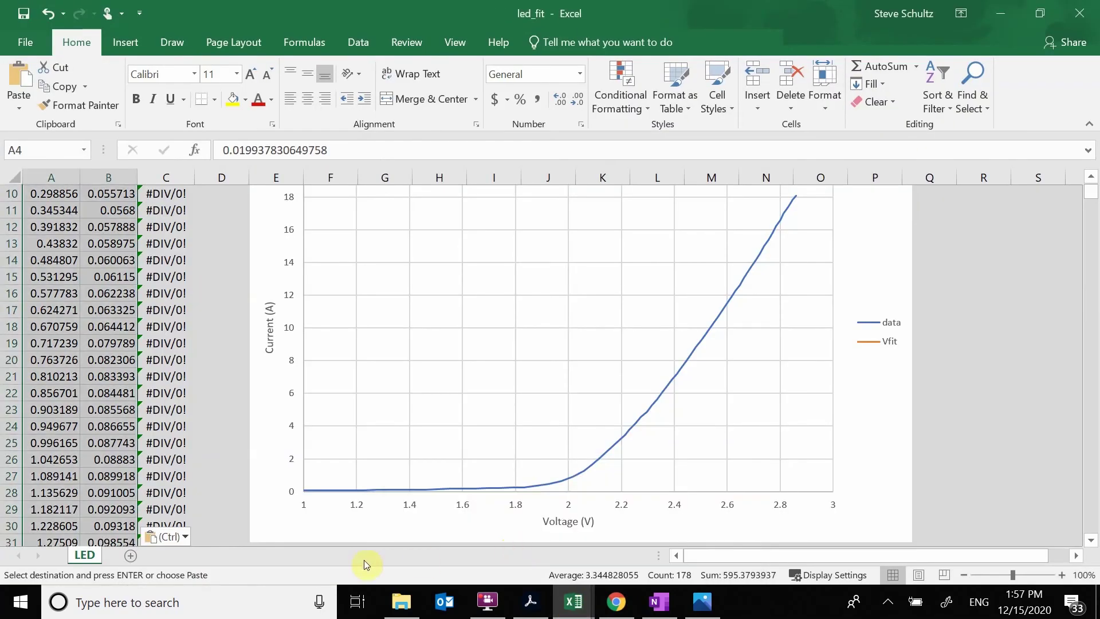
scroll(228, 372, up, 3)
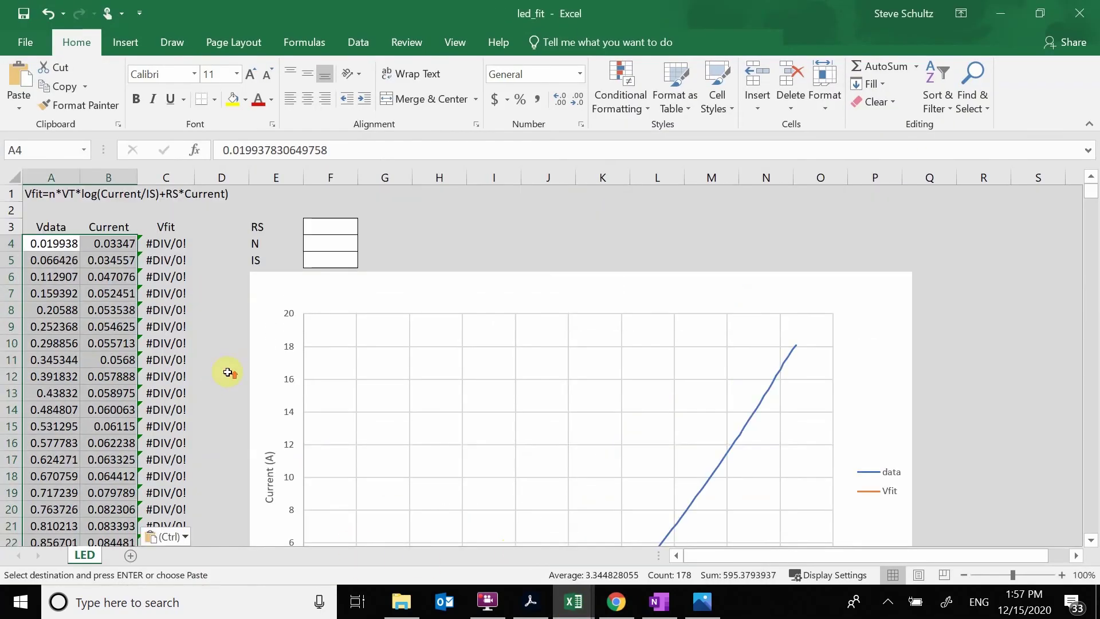
click(97, 197)
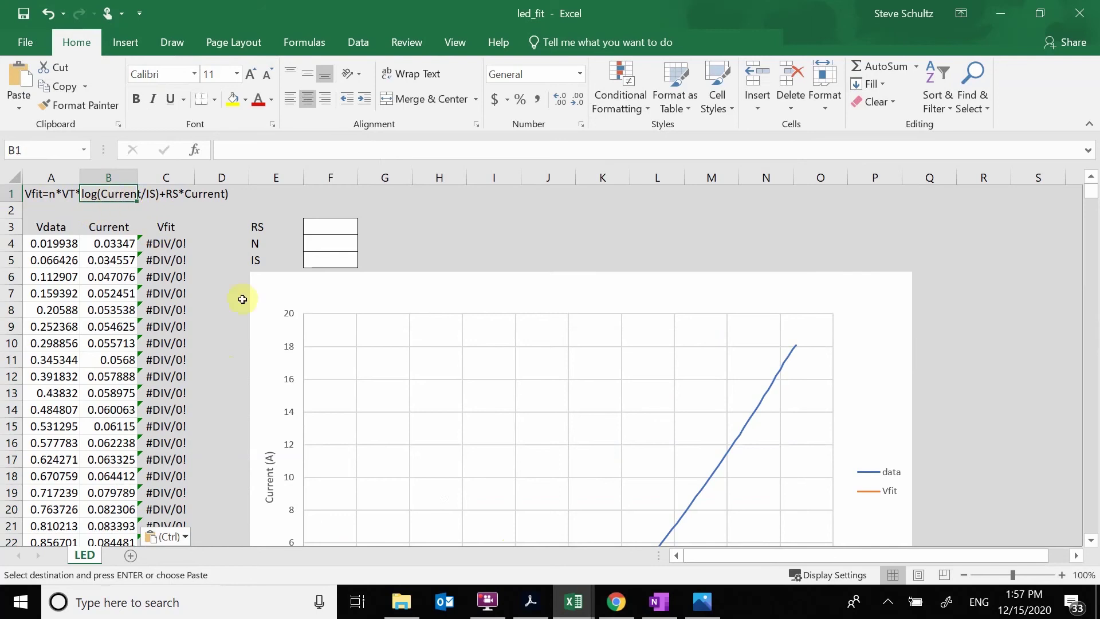
key(Escape)
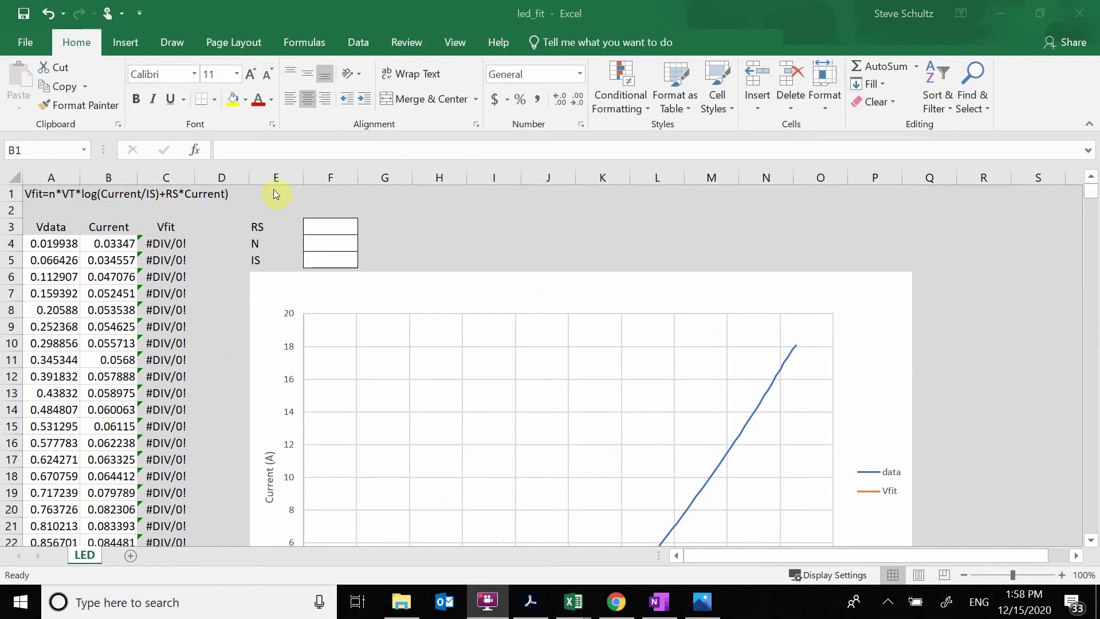
Step: Change log to ln in the Vfit note in cell A1
click(31, 195)
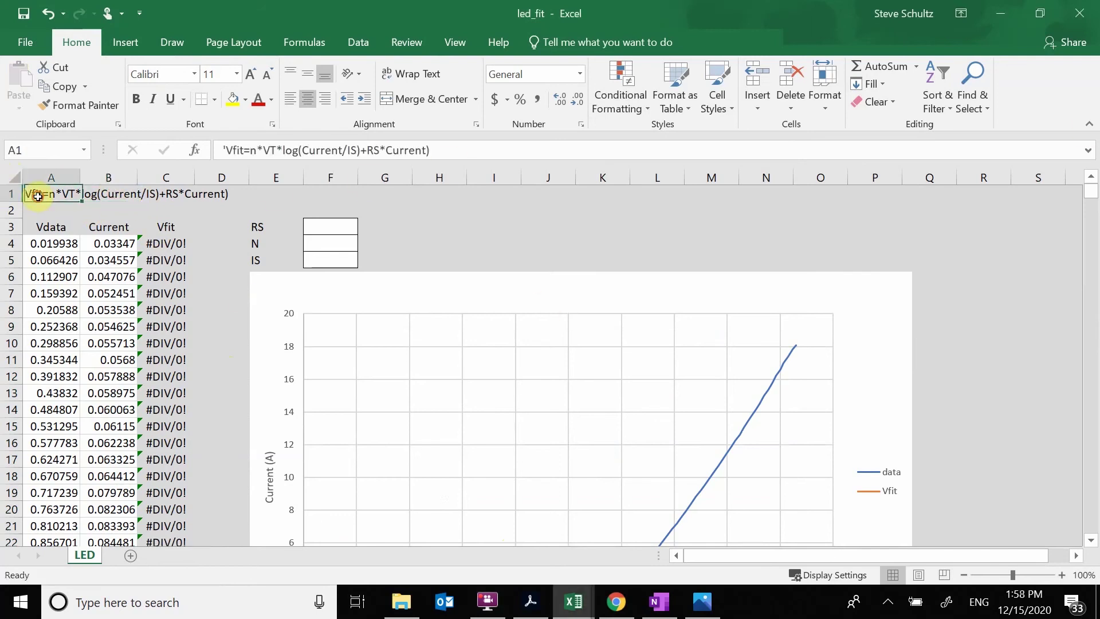
click(297, 150)
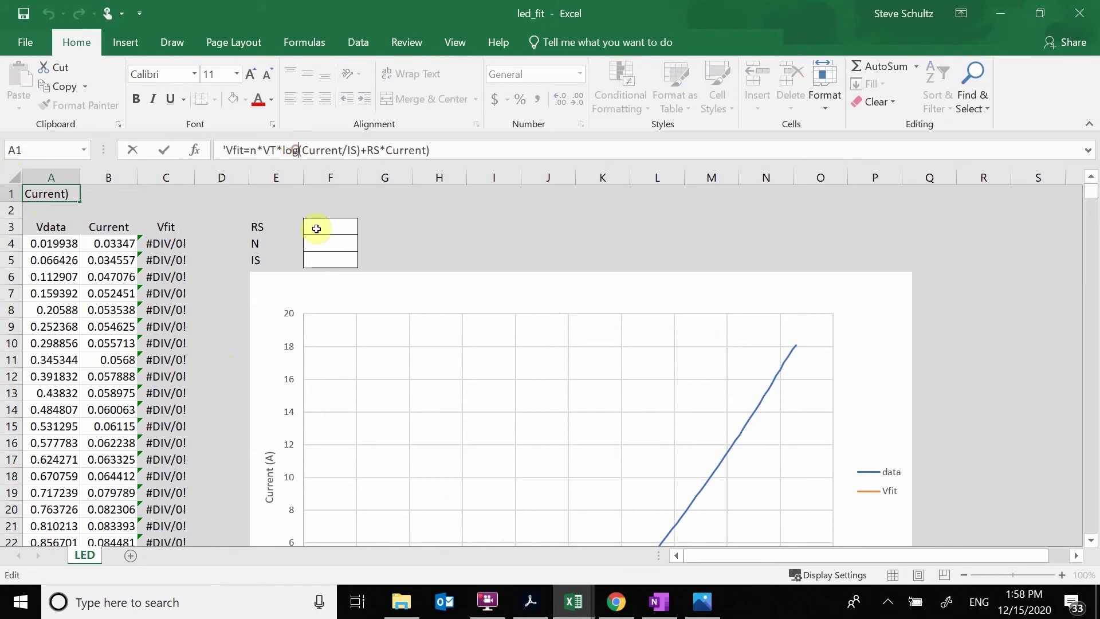
key(BackSpace)
key(BackSpace)
key(BackSpace)
text(ln)
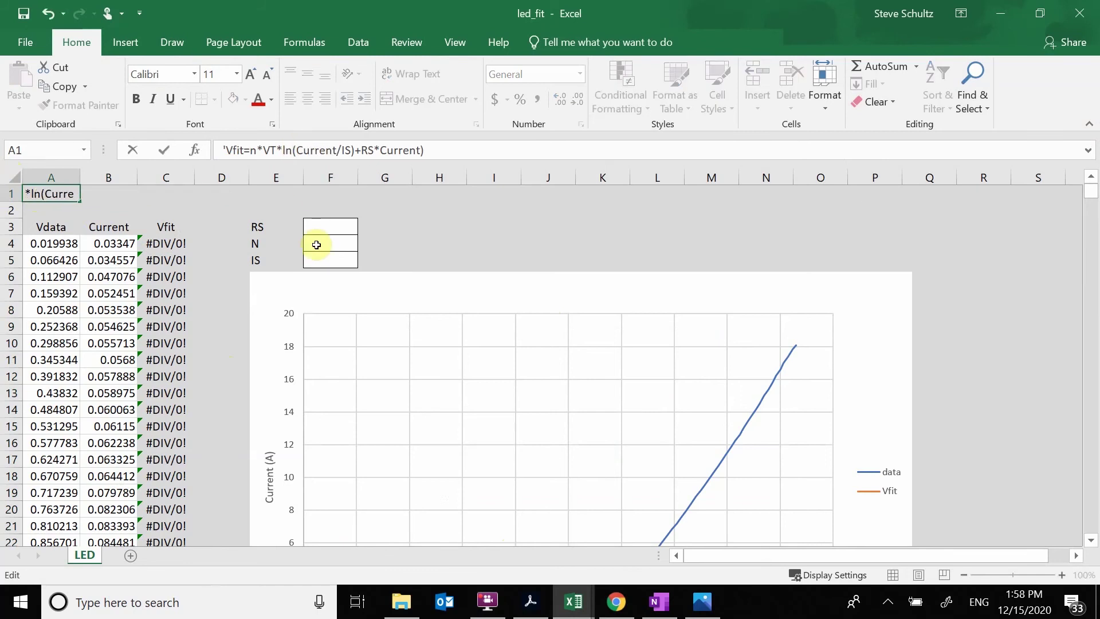
key(Return)
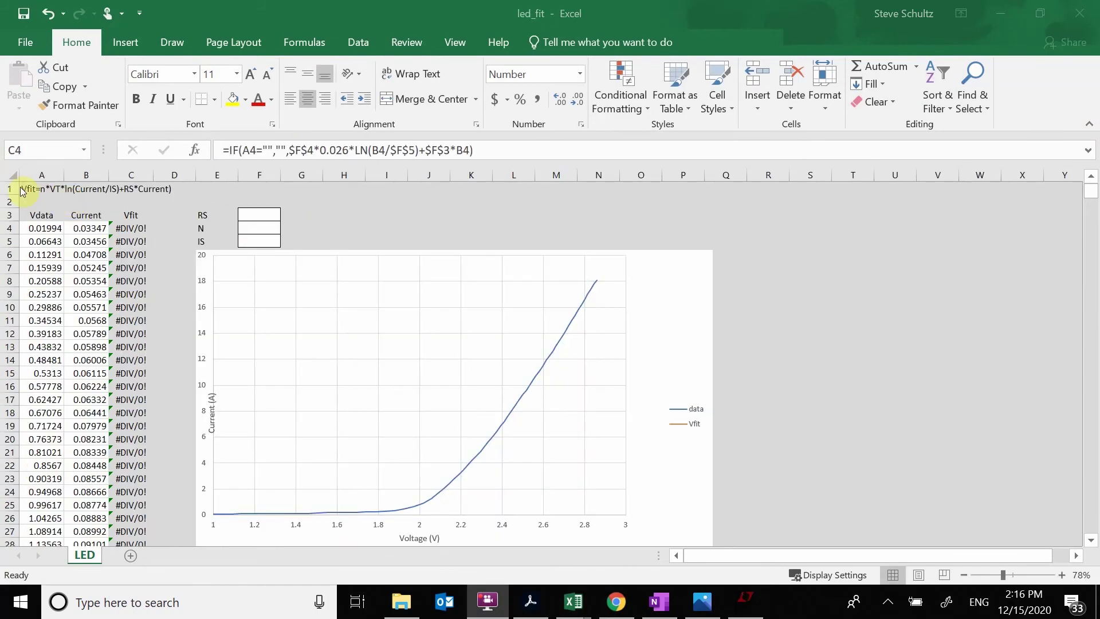
click(130, 226)
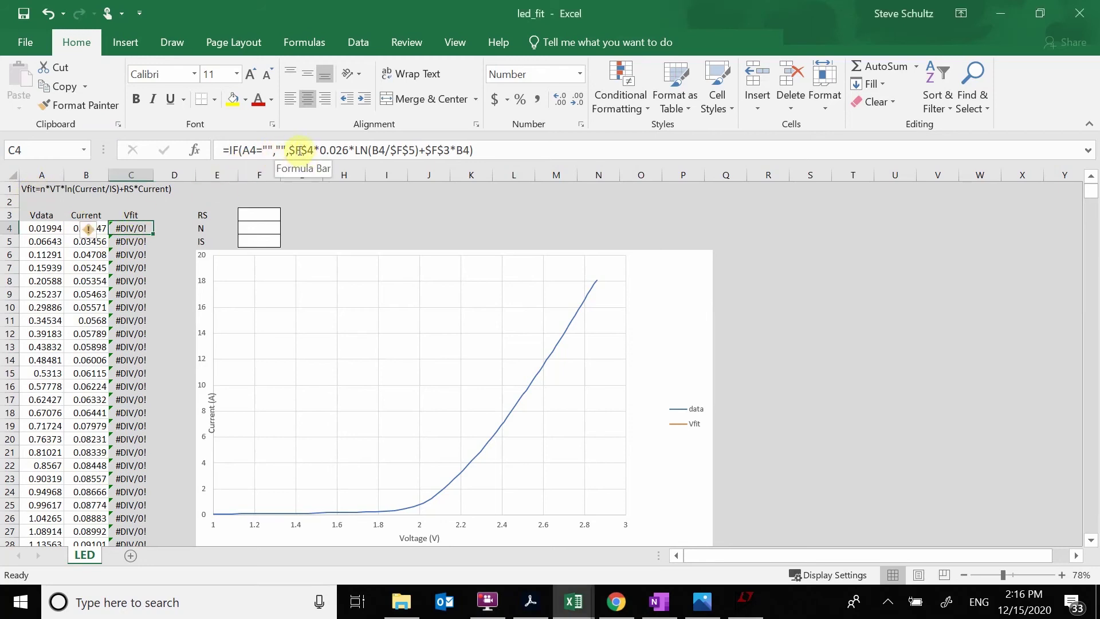
drag(288, 150, 310, 151)
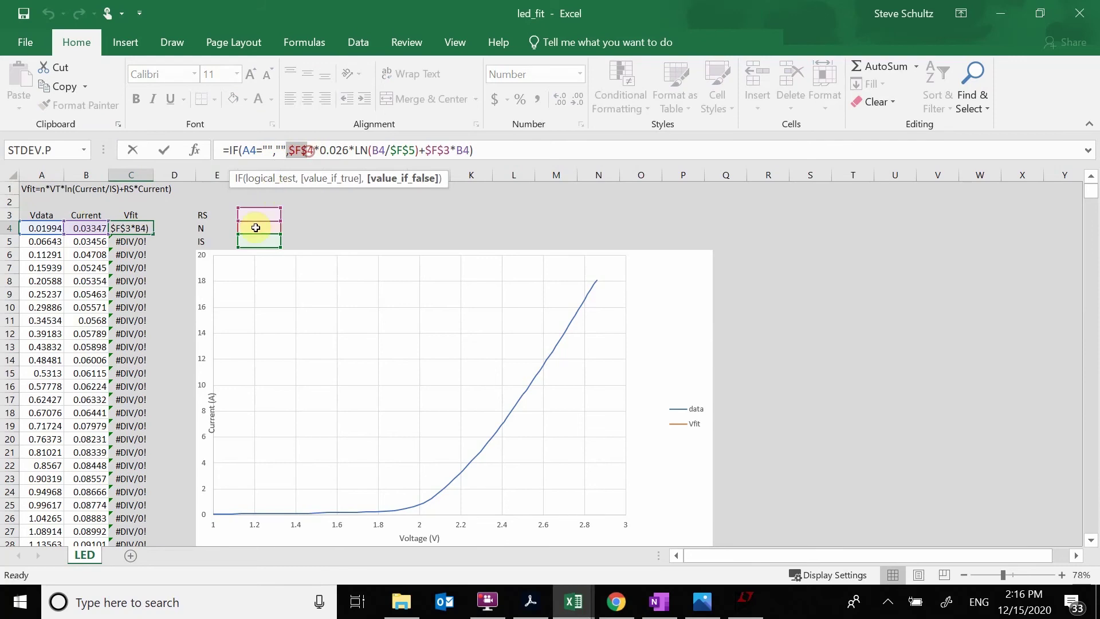
click(342, 150)
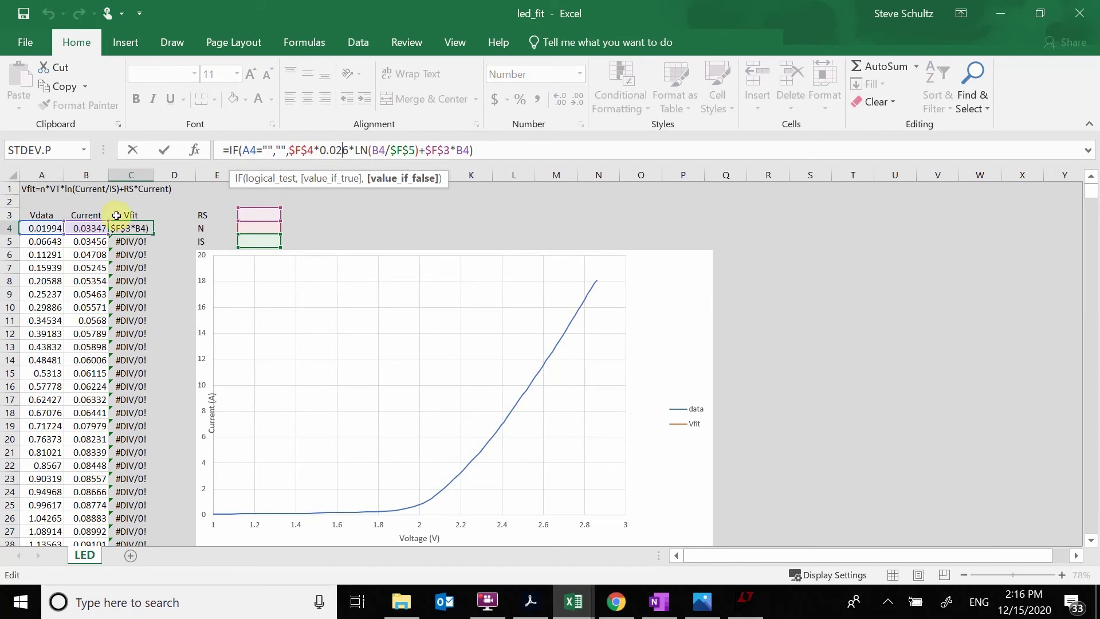
click(89, 227)
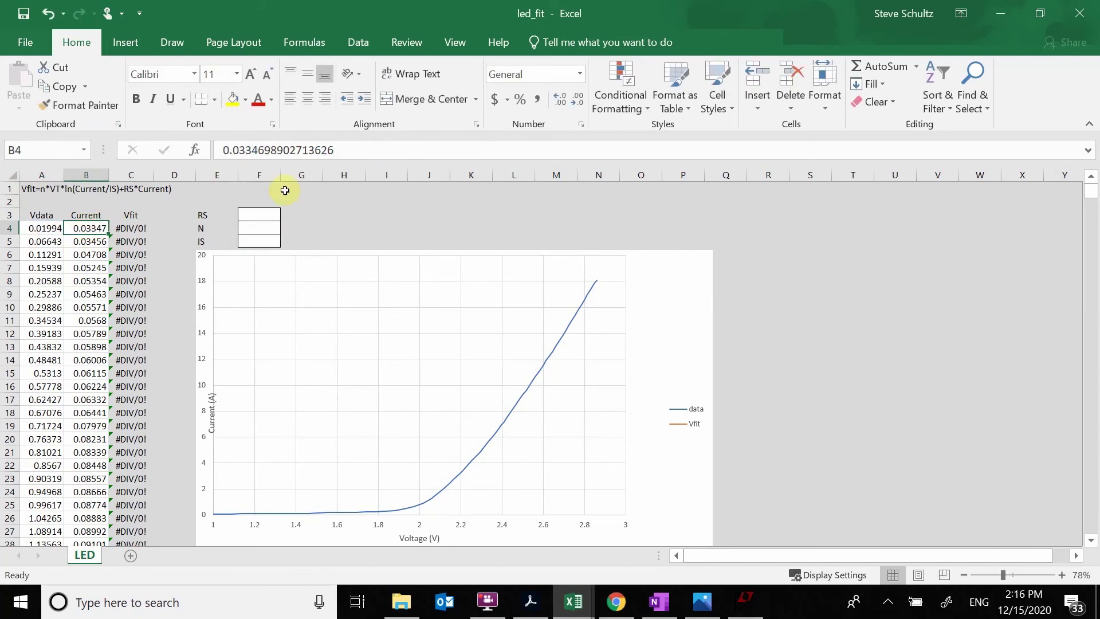
click(135, 227)
click(403, 150)
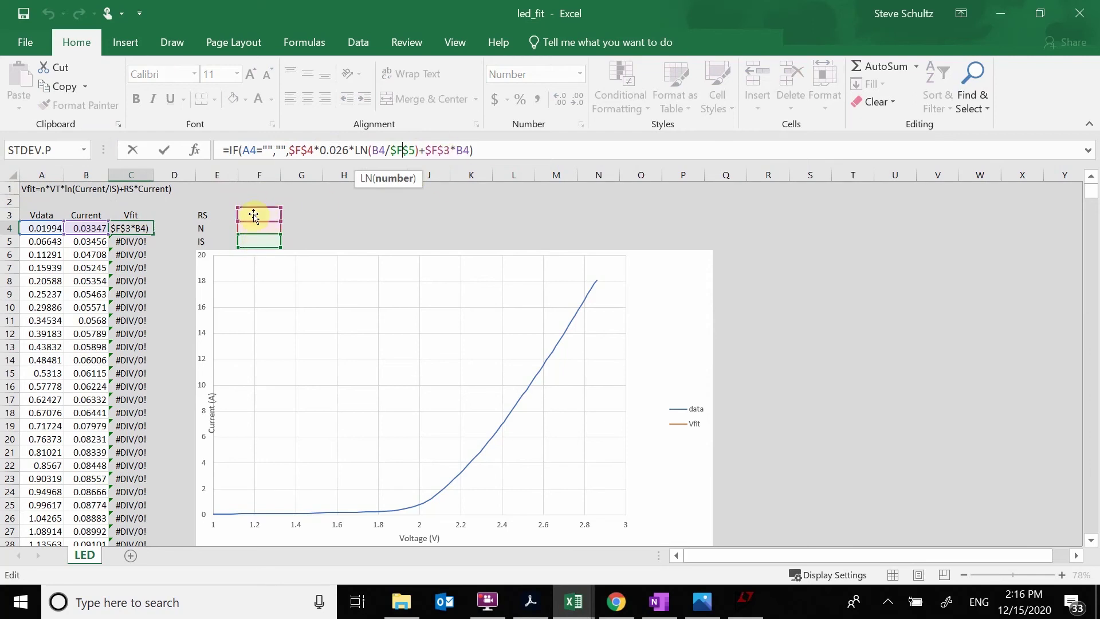
key(Return)
click(140, 227)
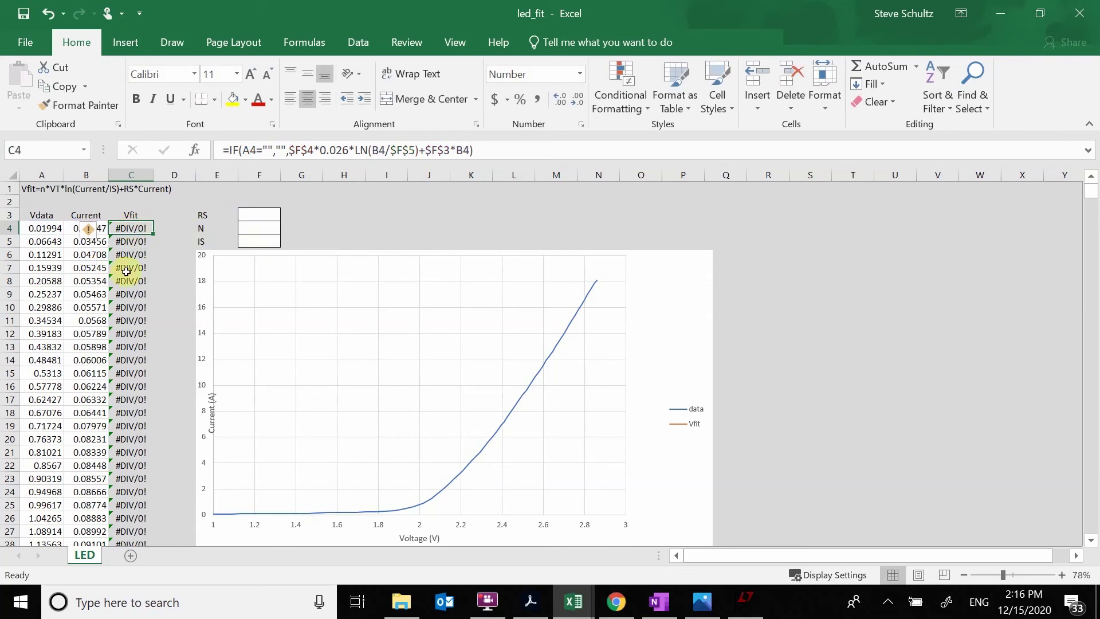
Step: Enter RS = 1, N = 2 and IS = 1e-20 in cells F3 to F5
click(261, 215)
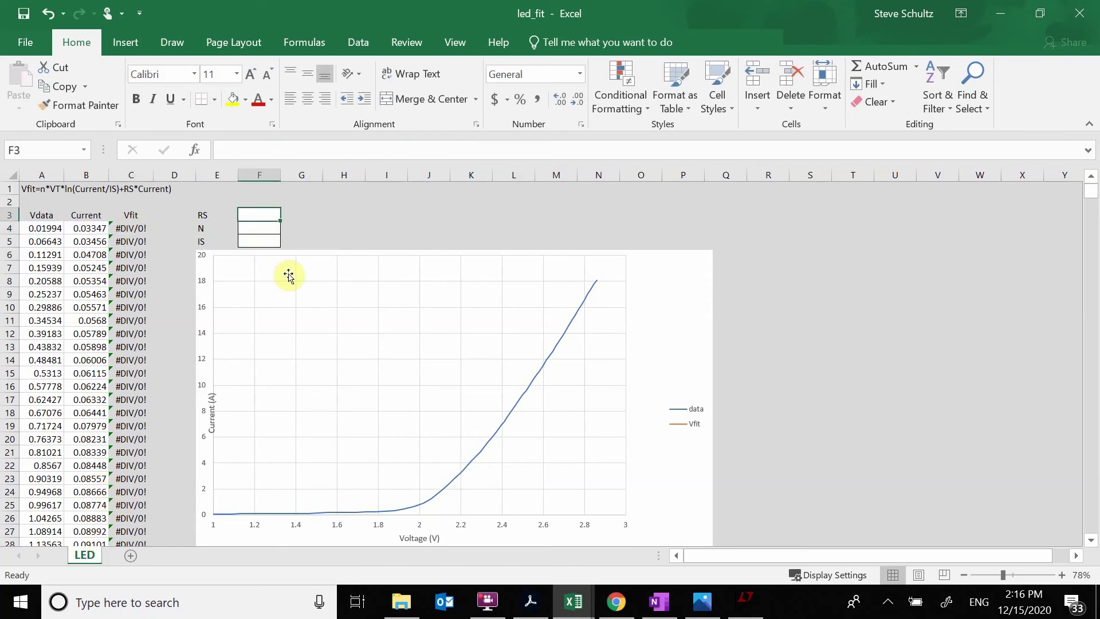
text(1)
key(Return)
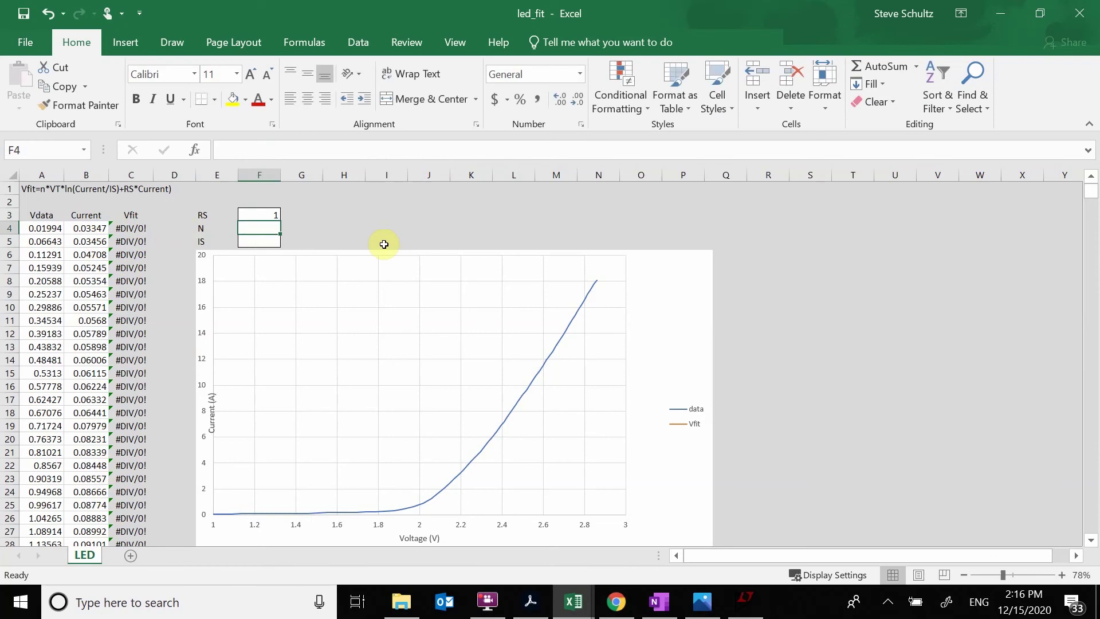
text(2)
key(Return)
text(1)
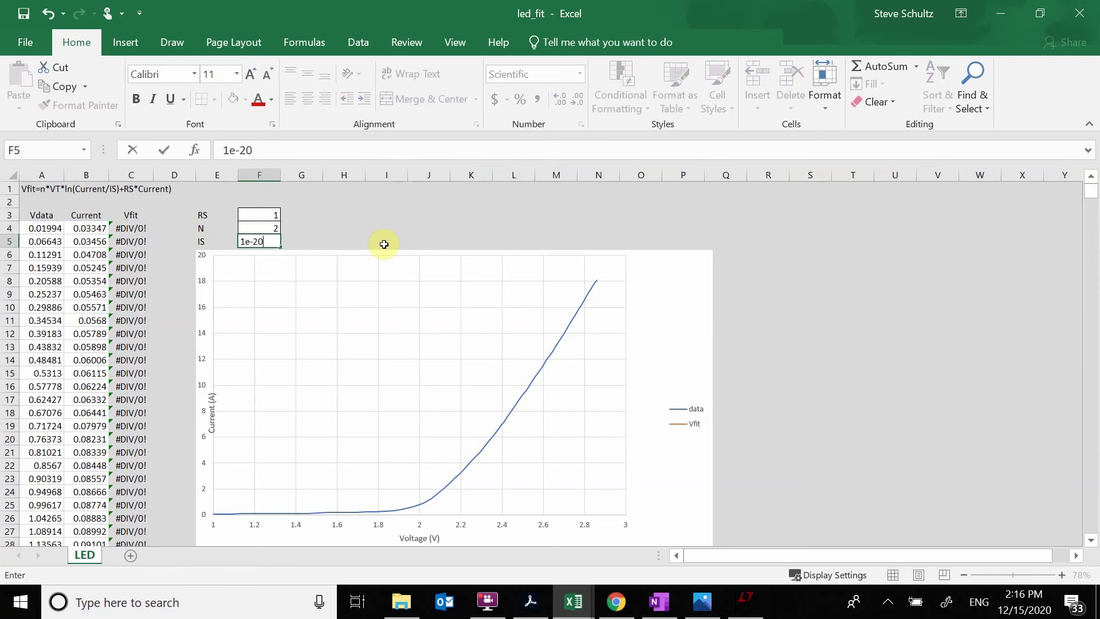
text(e-20)
key(Return)
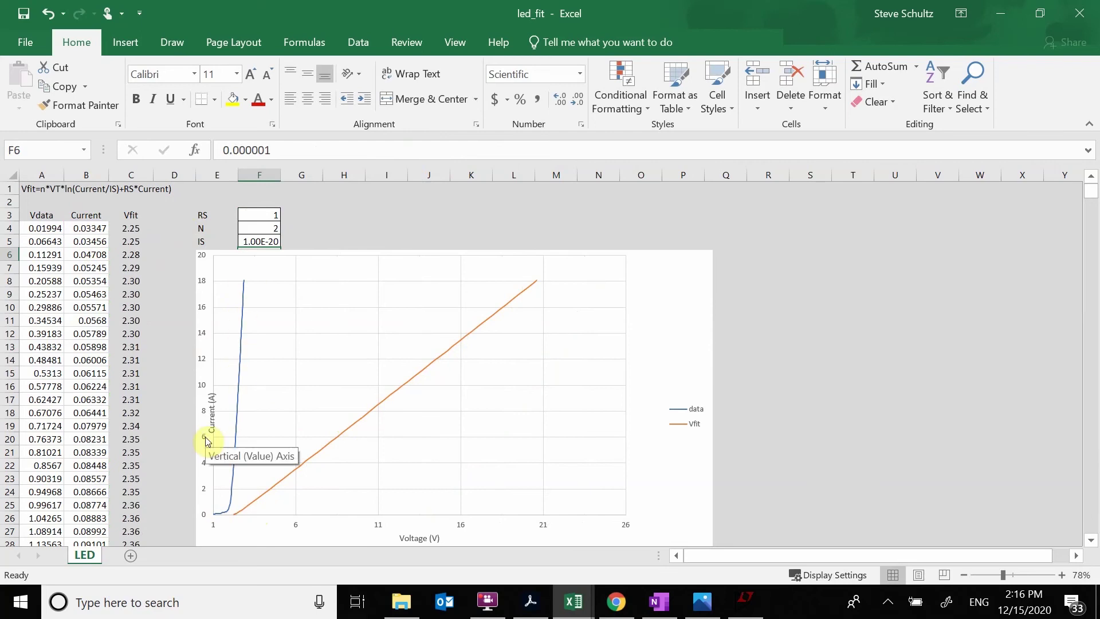
Step: Delete the purple circle around I_s and undo the highlights on the final equation
click(659, 602)
scroll(660, 386, up, 3)
click(640, 383)
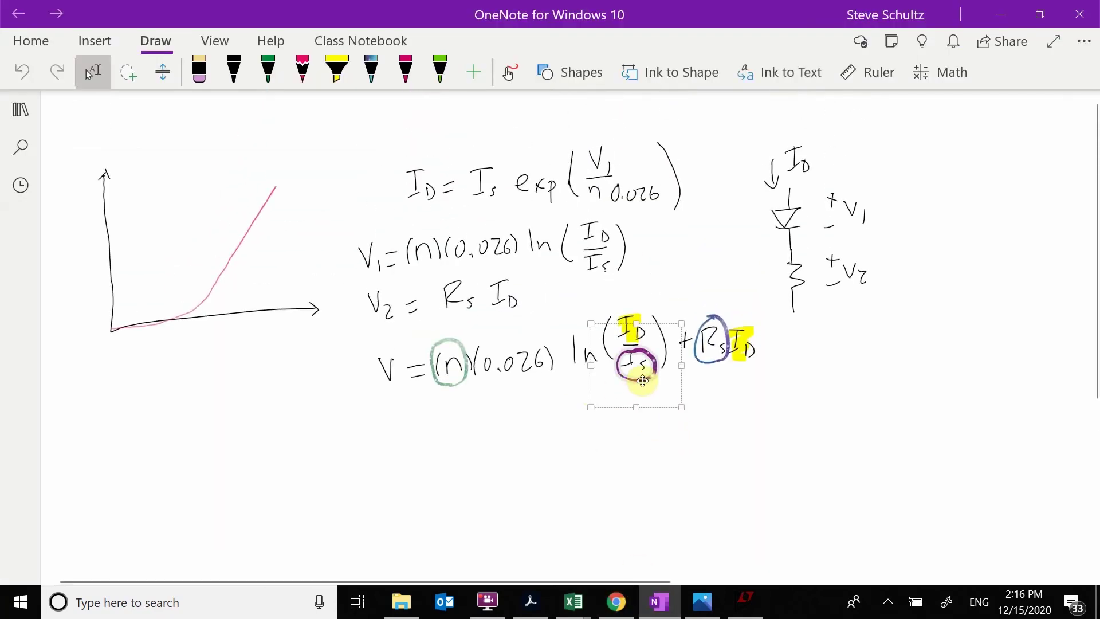
key(Delete)
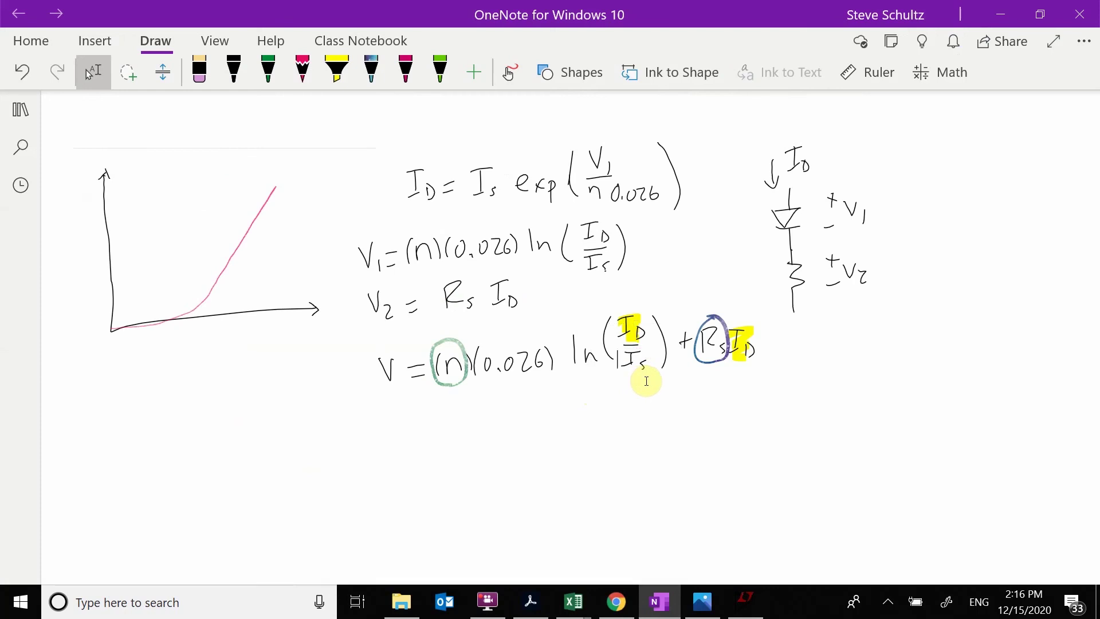
key(ctrl+z)
key(ctrl+z)
key(ctrl+z)
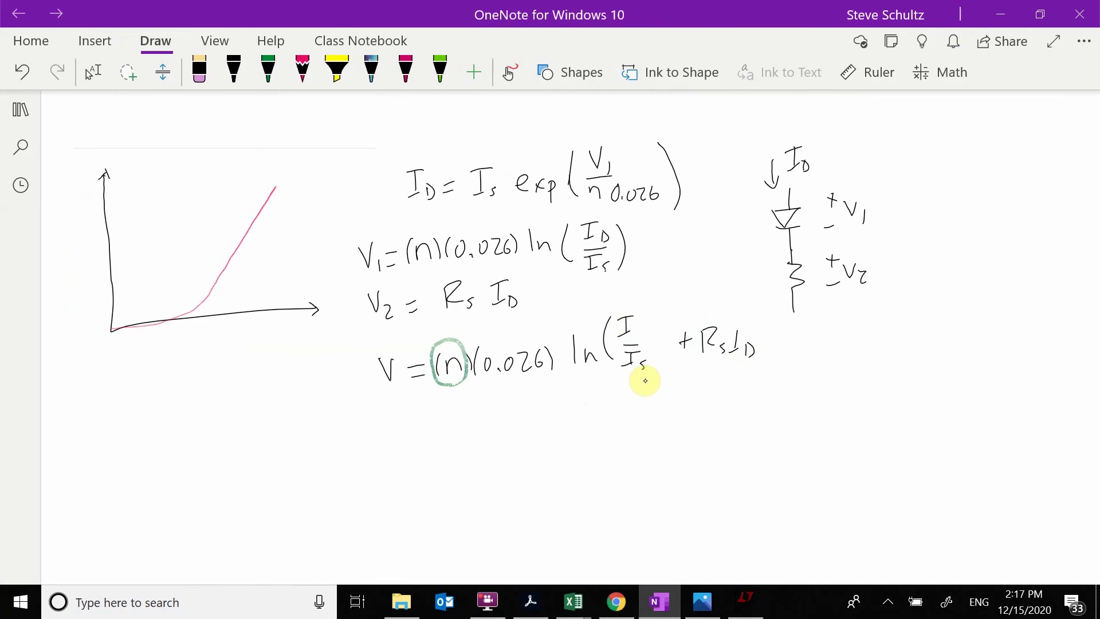
Step: Undo the green circle around n and redraw the numerator I_D in black ink
key(ctrl+z)
click(372, 69)
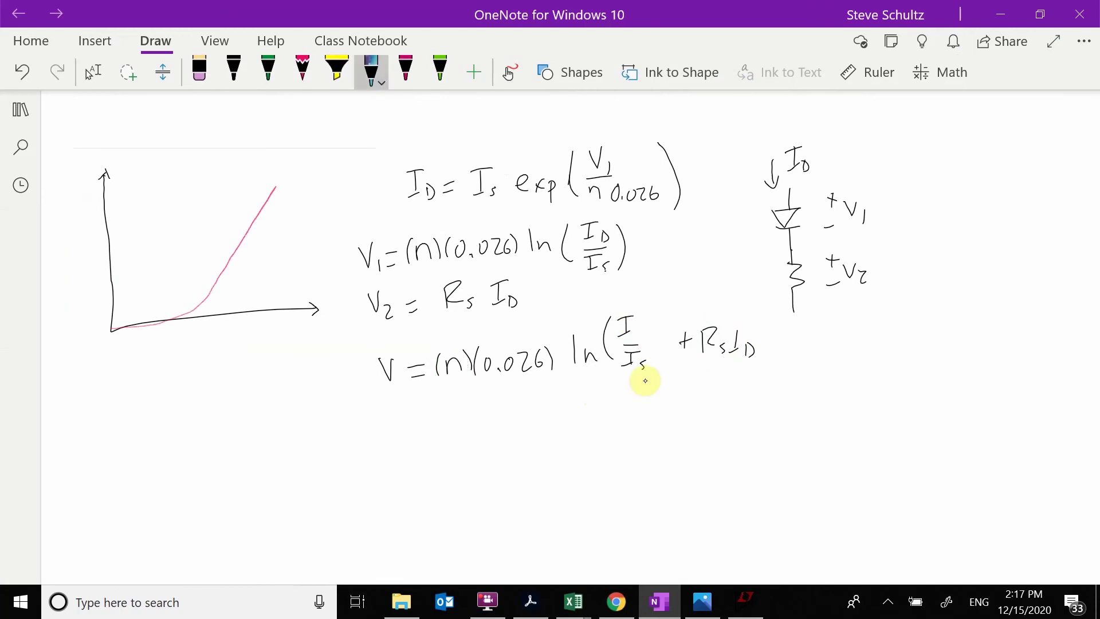
drag(631, 327, 641, 331)
key(ctrl+z)
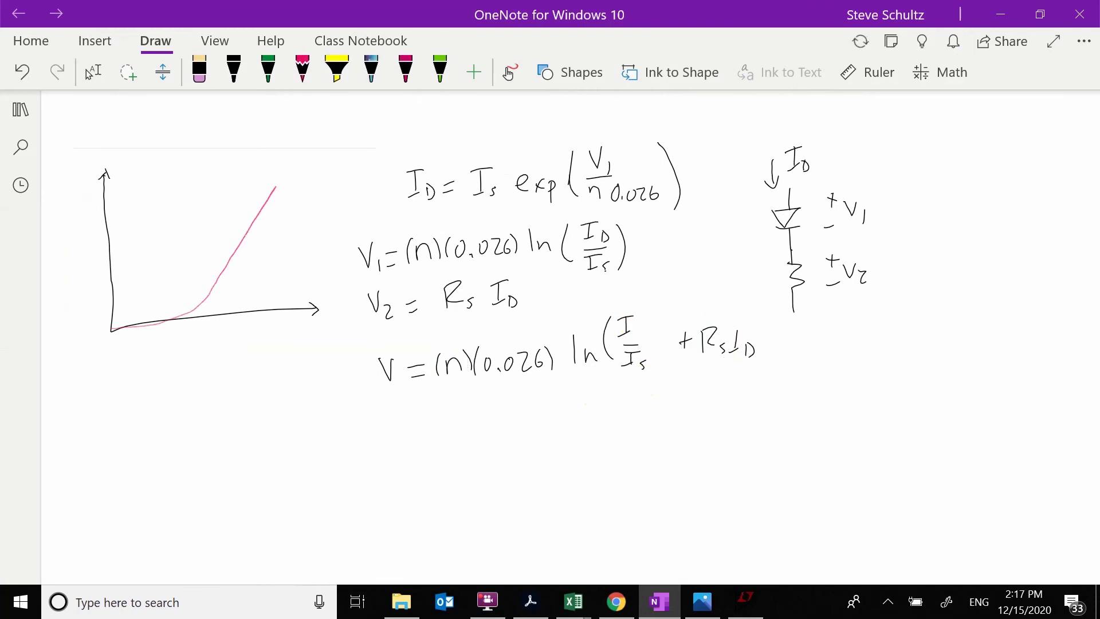
click(234, 69)
drag(634, 328, 654, 379)
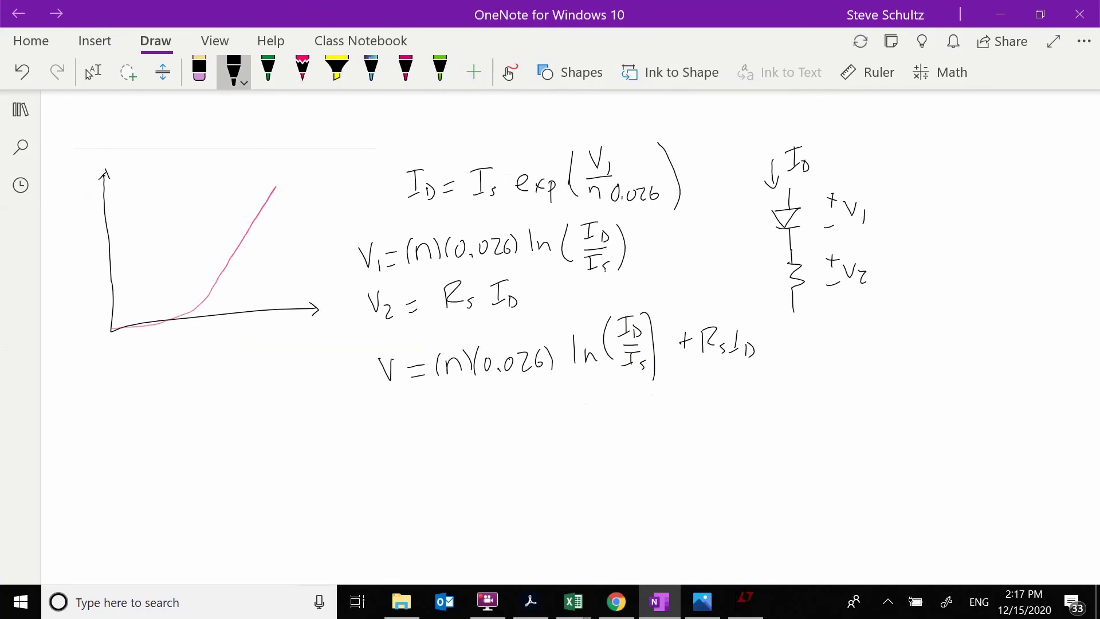
click(93, 70)
click(635, 401)
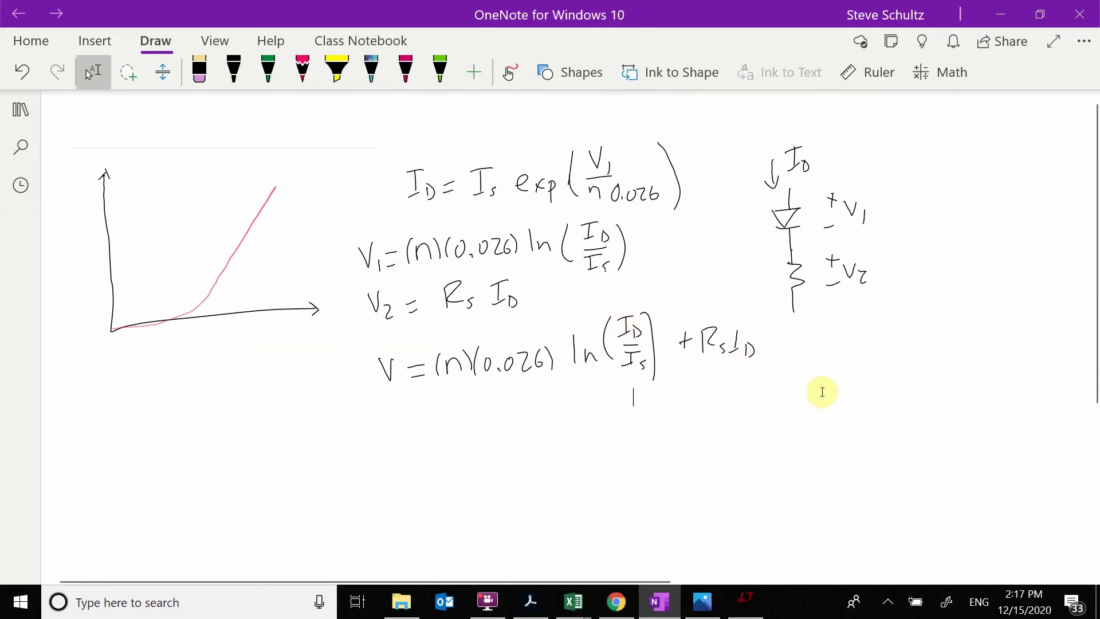
Step: Complete the I in R_sI_D and underline the R_sI_D term
drag(732, 326, 751, 324)
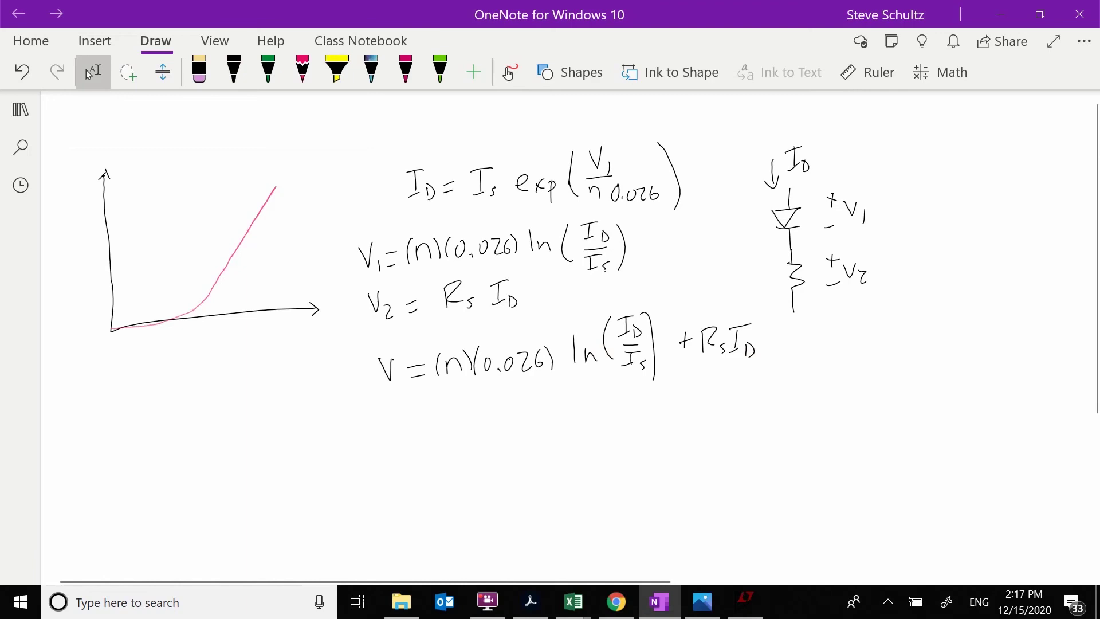
click(701, 364)
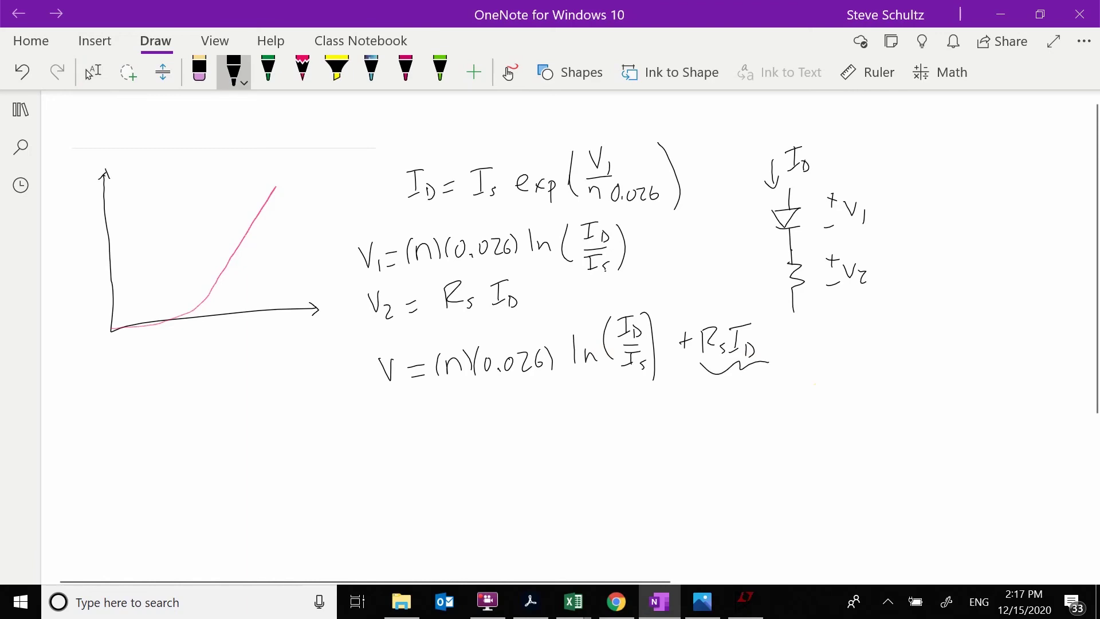
key(Escape)
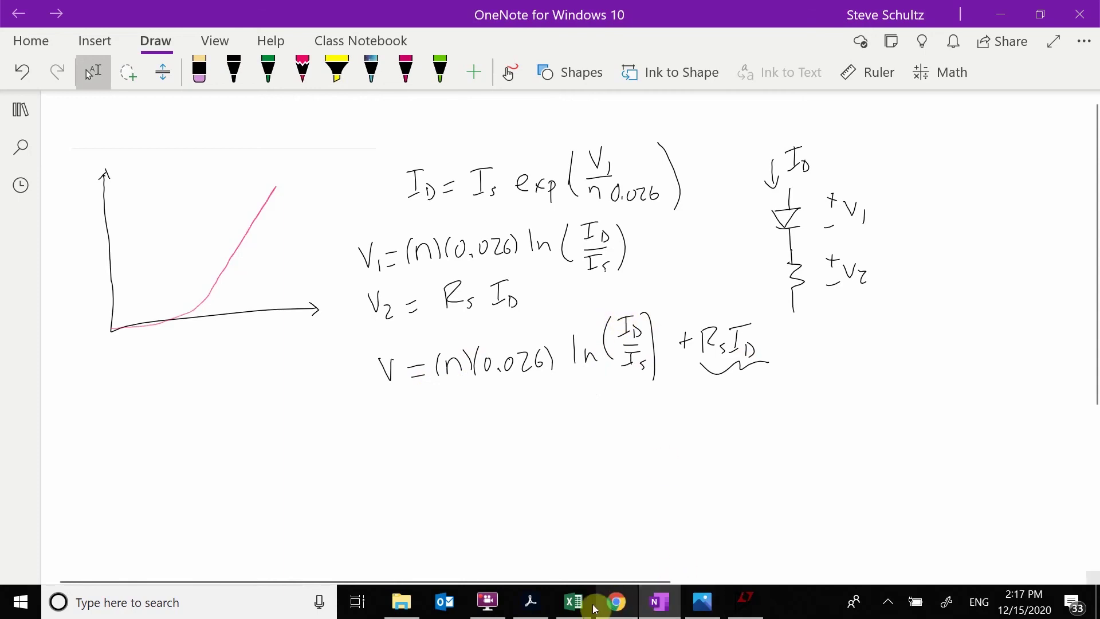
Step: Bring led_fit back to the front and set RS in F3 to 0.01
mouse_move(573, 602)
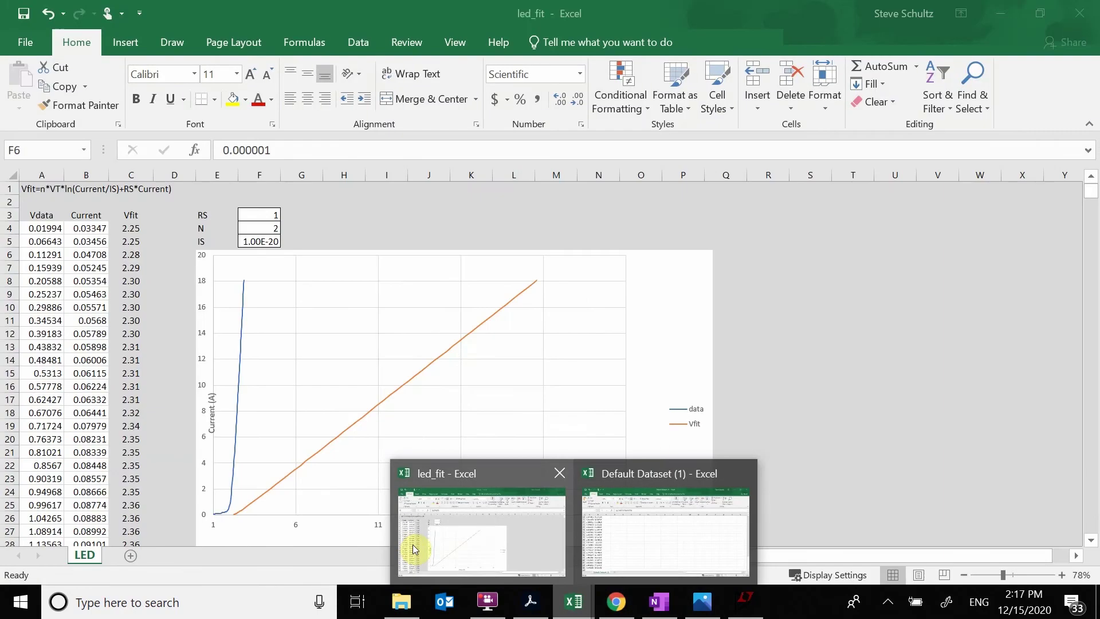
click(442, 536)
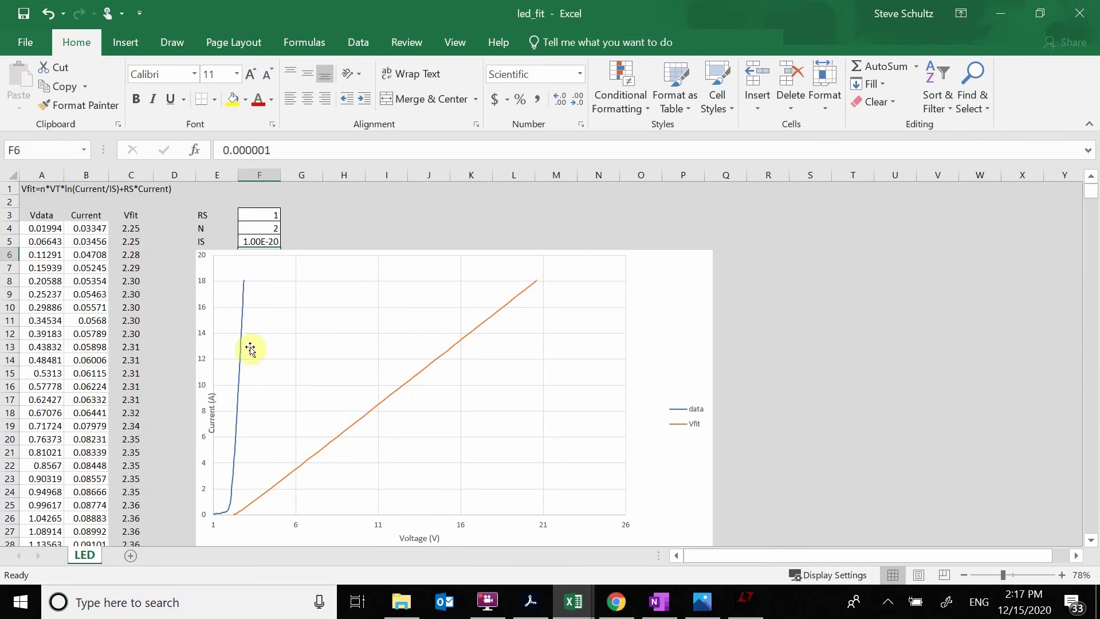
mouse_move(240, 345)
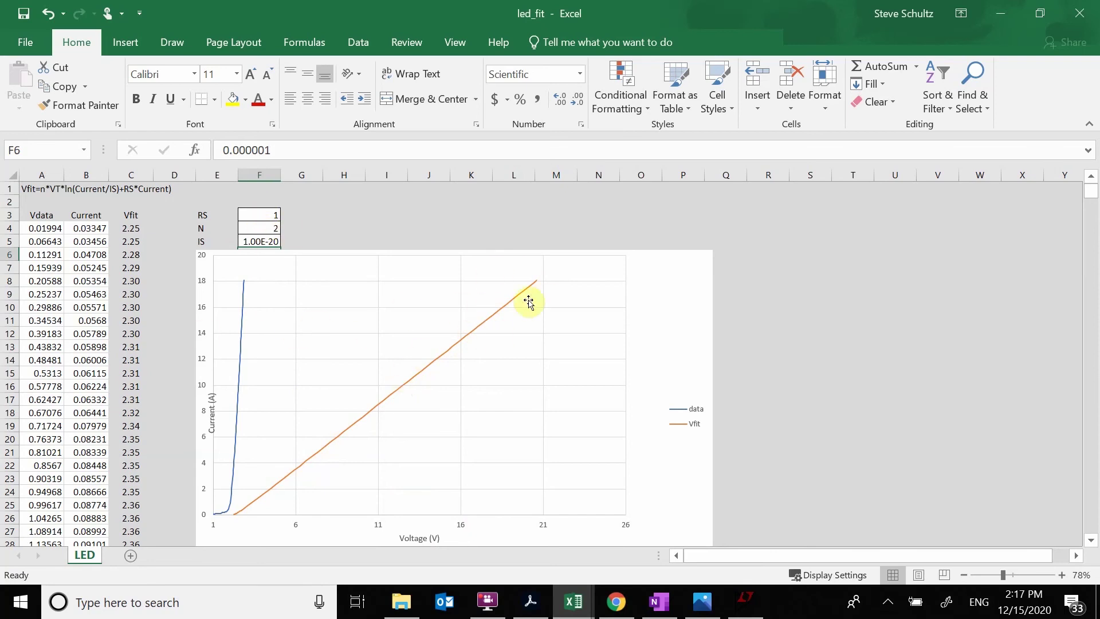
click(272, 216)
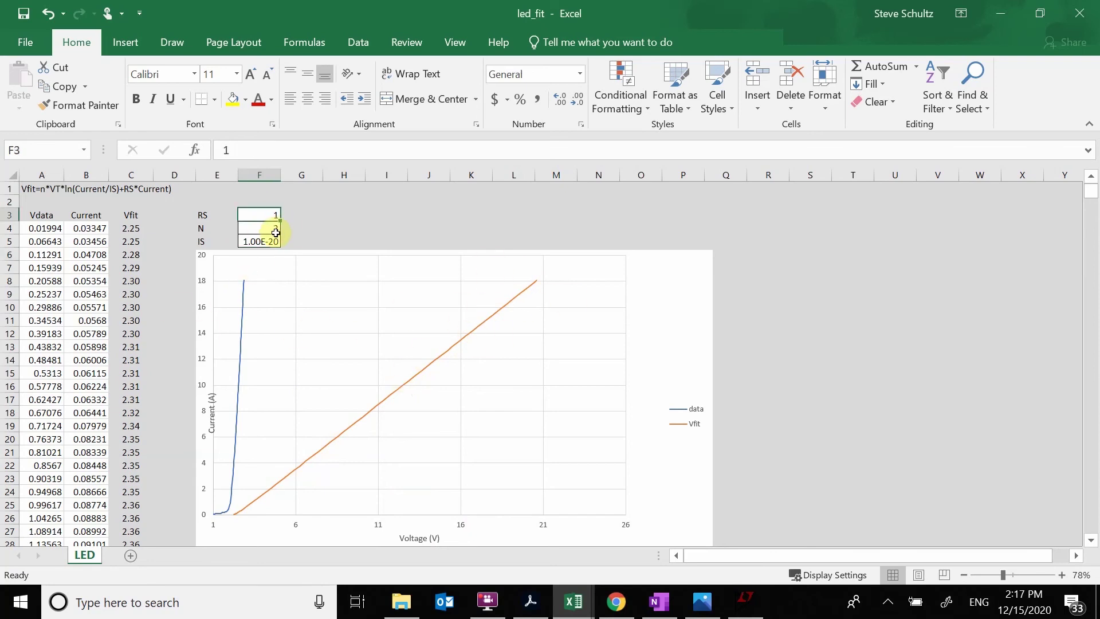
text(.)
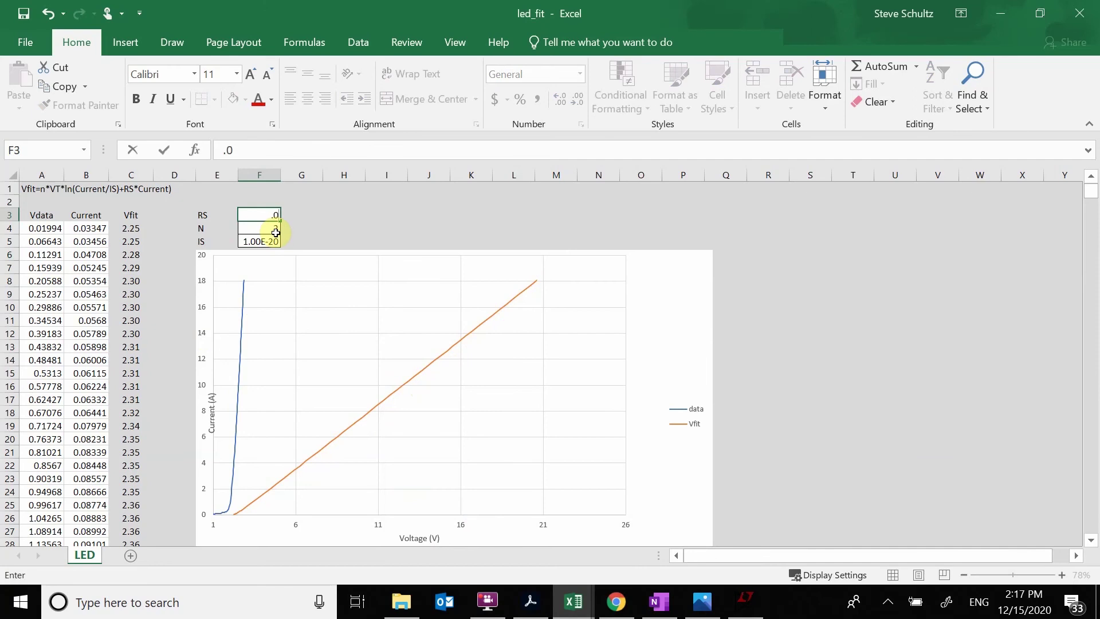
text(01)
key(Return)
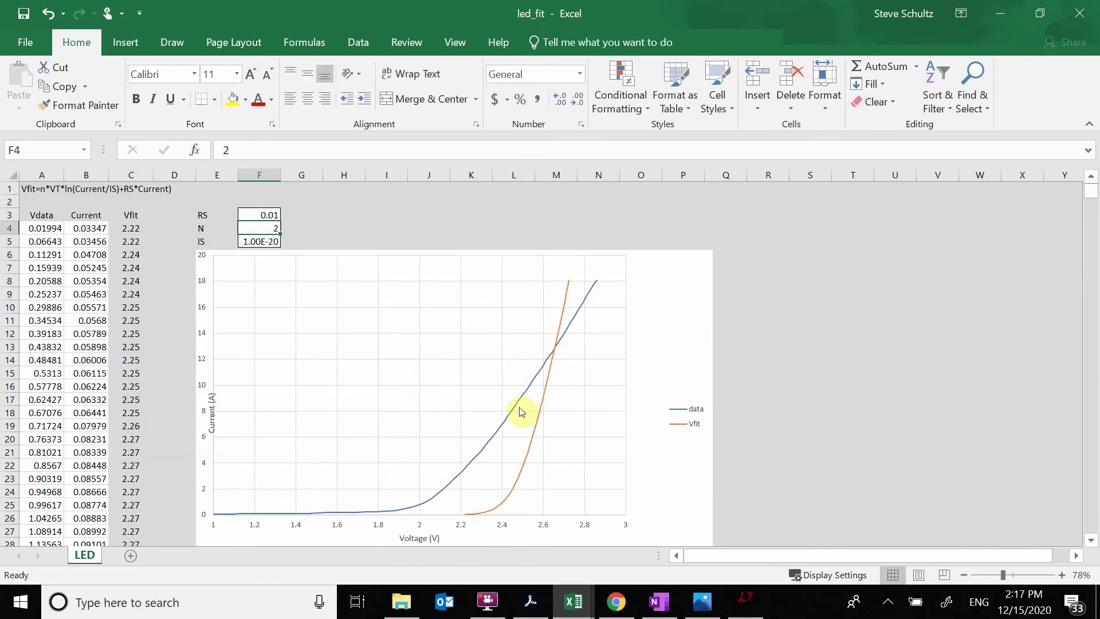
Step: Try RS at 0.02, then settle on 0.03
click(270, 215)
text(.02)
key(Return)
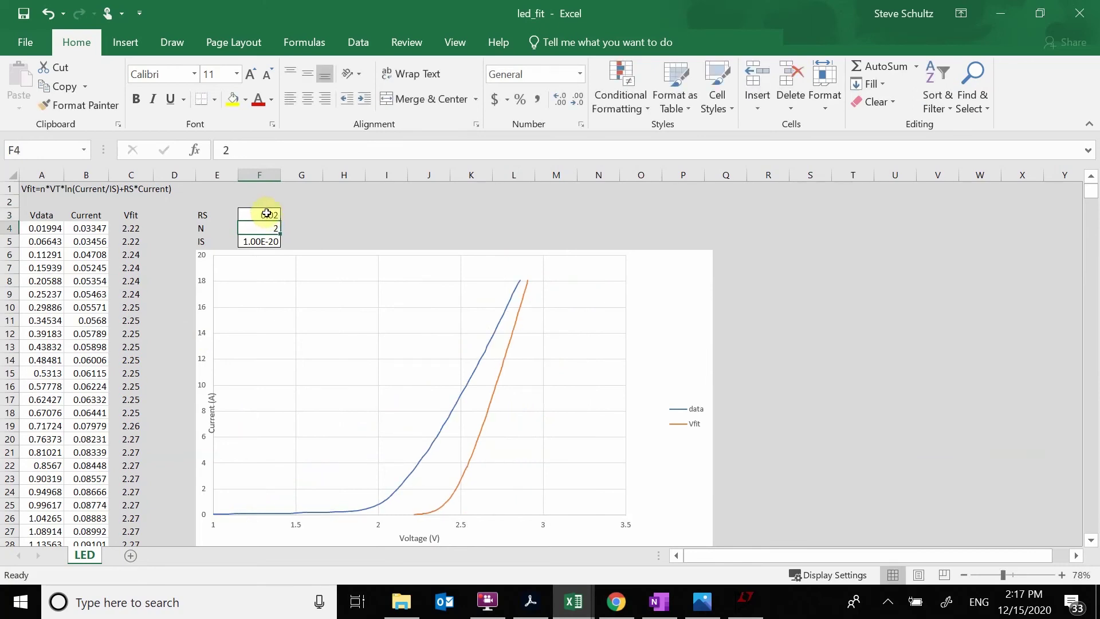
click(266, 213)
text(.)
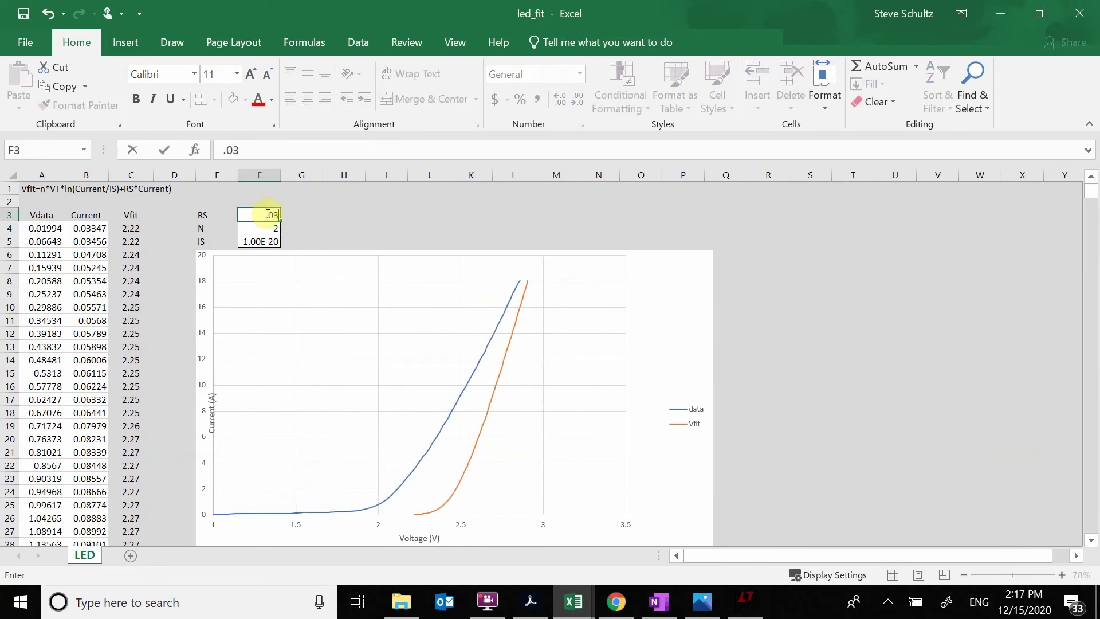
key(Return)
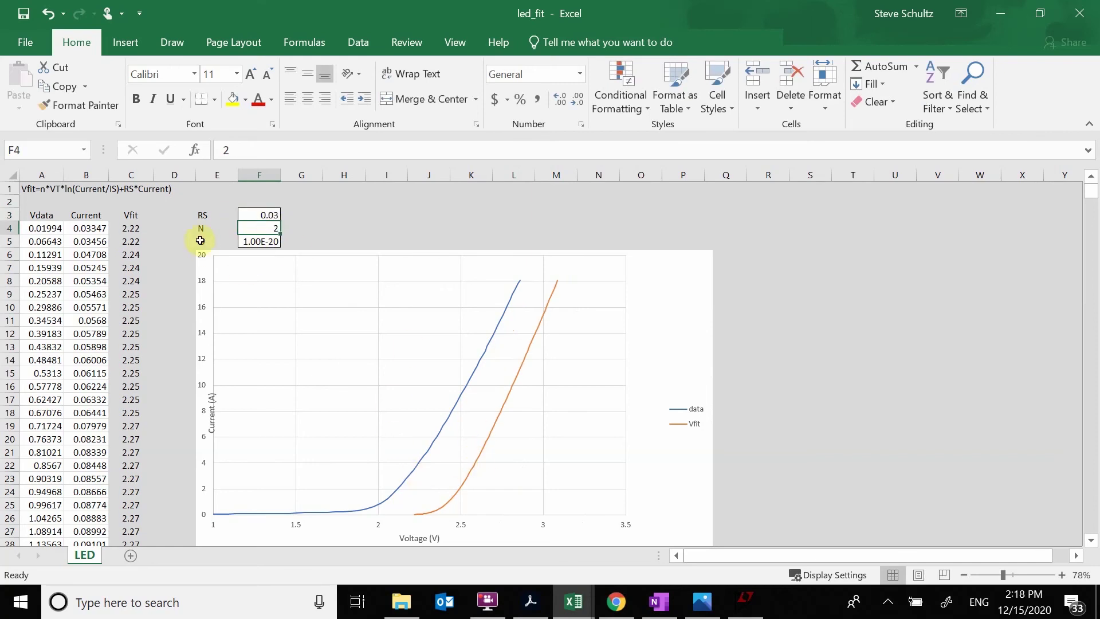
Step: Set N to 1 and IS to 1e-30
click(270, 227)
text(1)
key(Return)
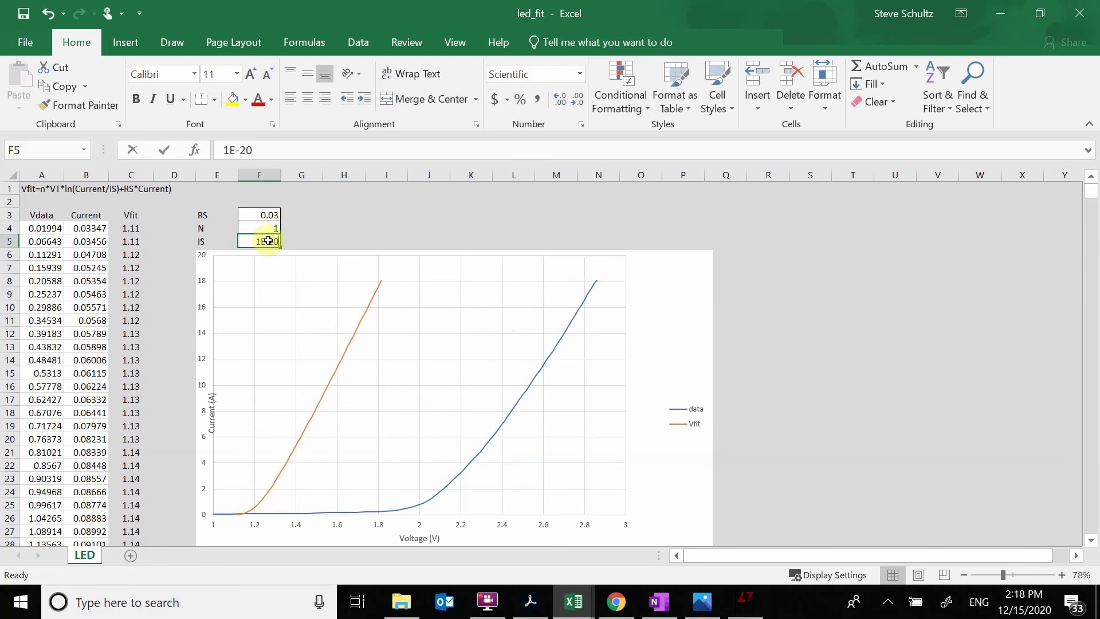
text(1e-3)
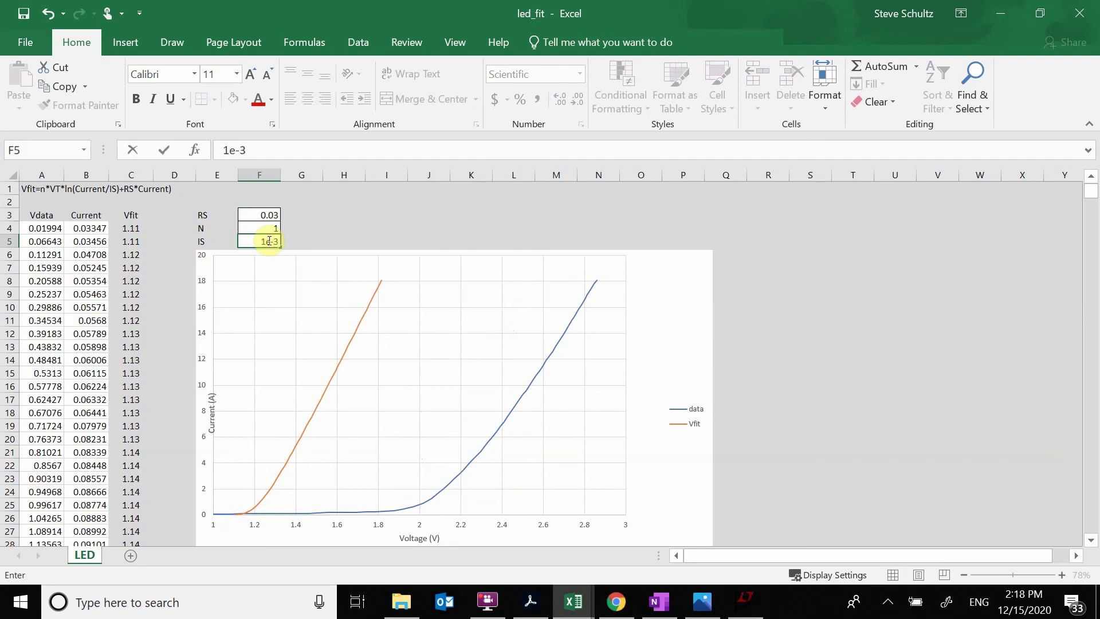
key(Return)
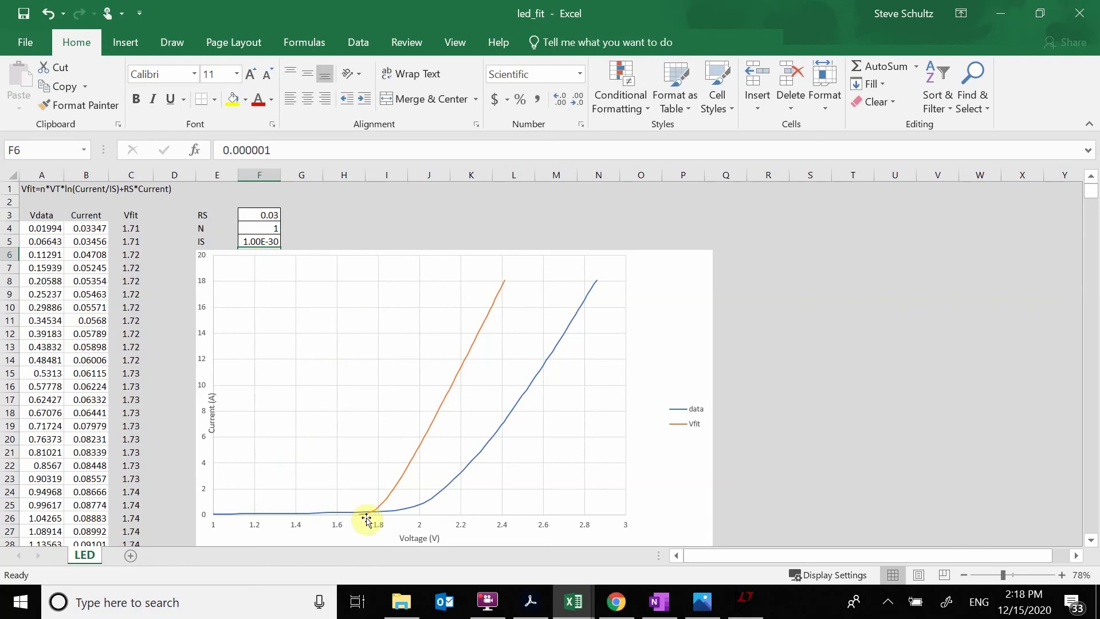
Step: Try ideality factors 10 and 1, then leave N at 4
click(274, 228)
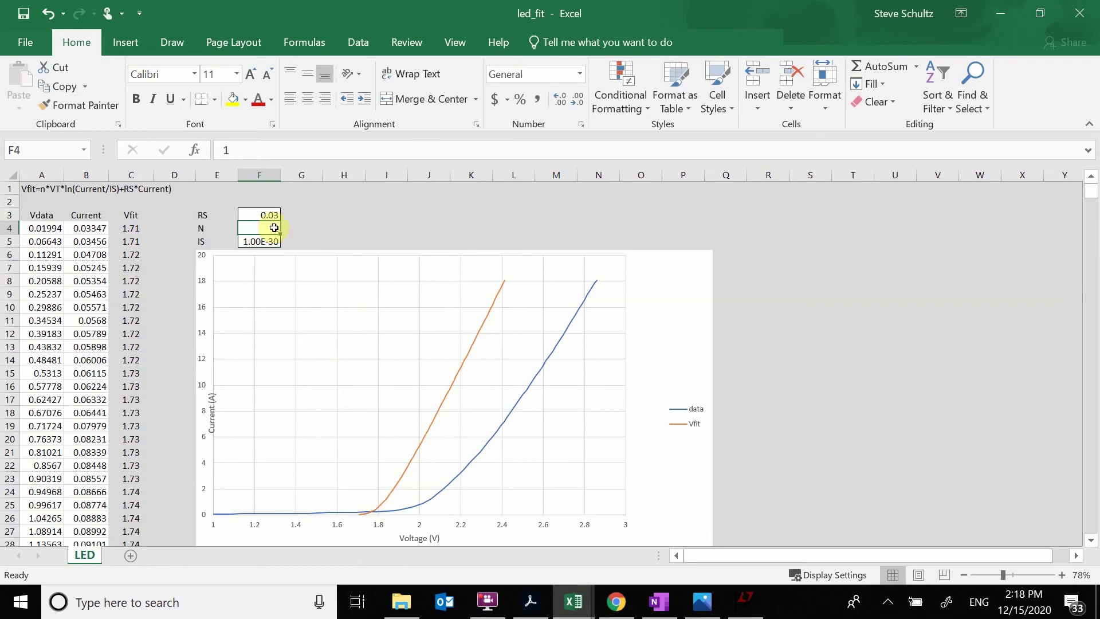
text(10)
key(Return)
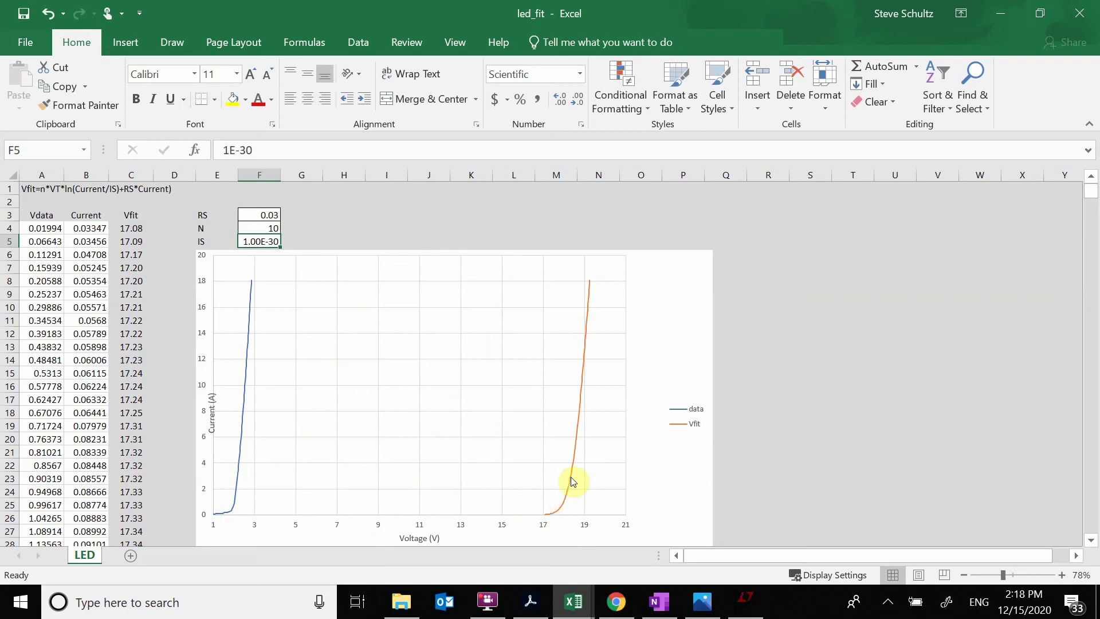
click(258, 229)
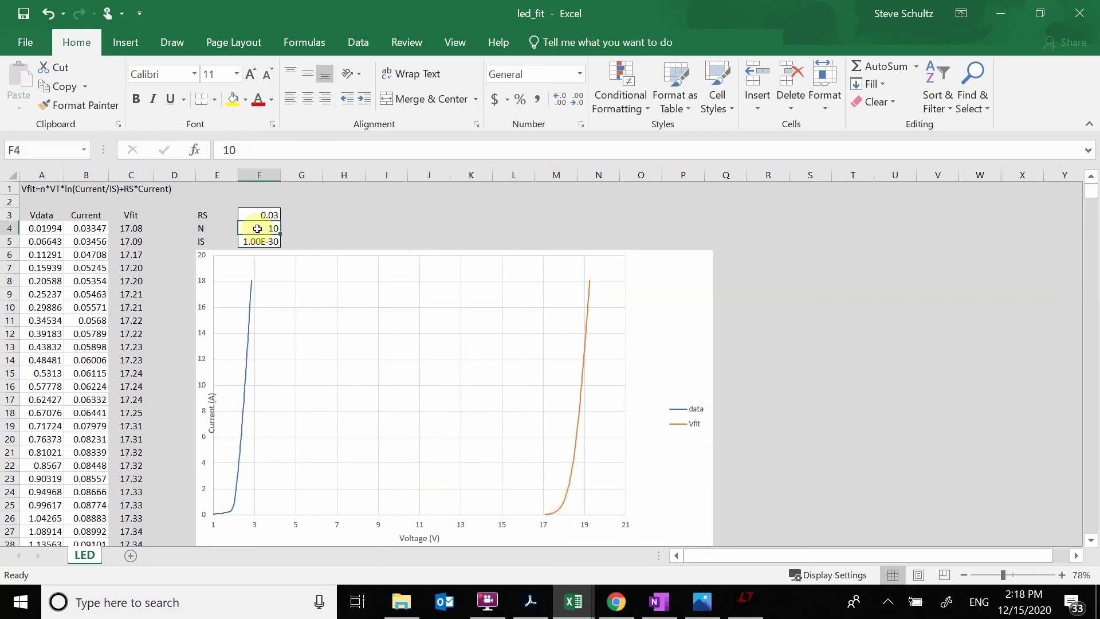
text(1)
key(Return)
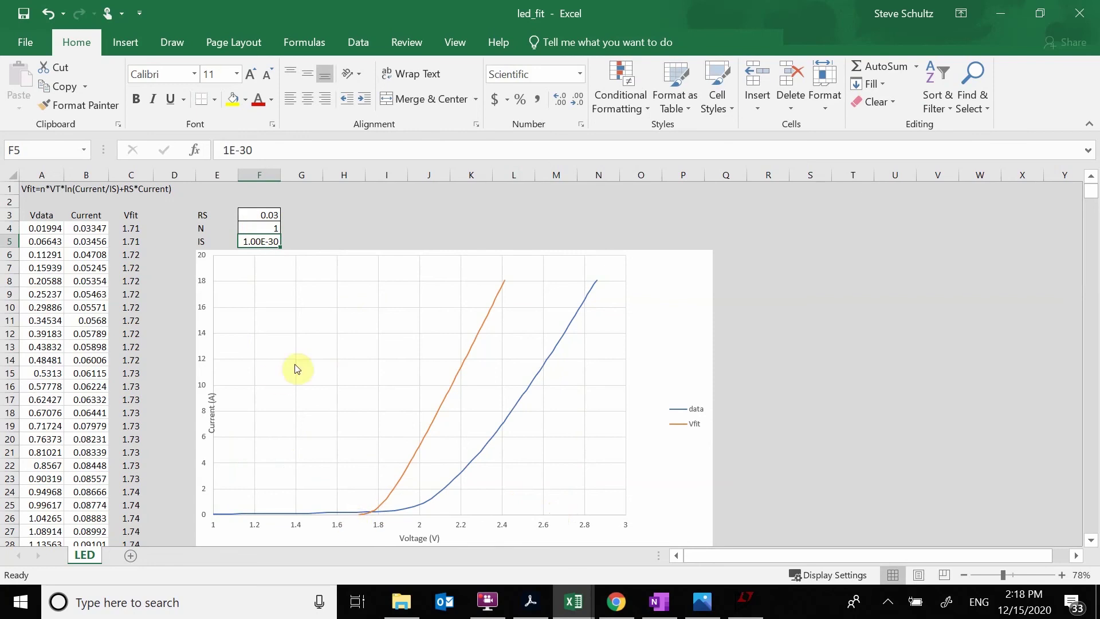
click(275, 228)
text(4)
key(Return)
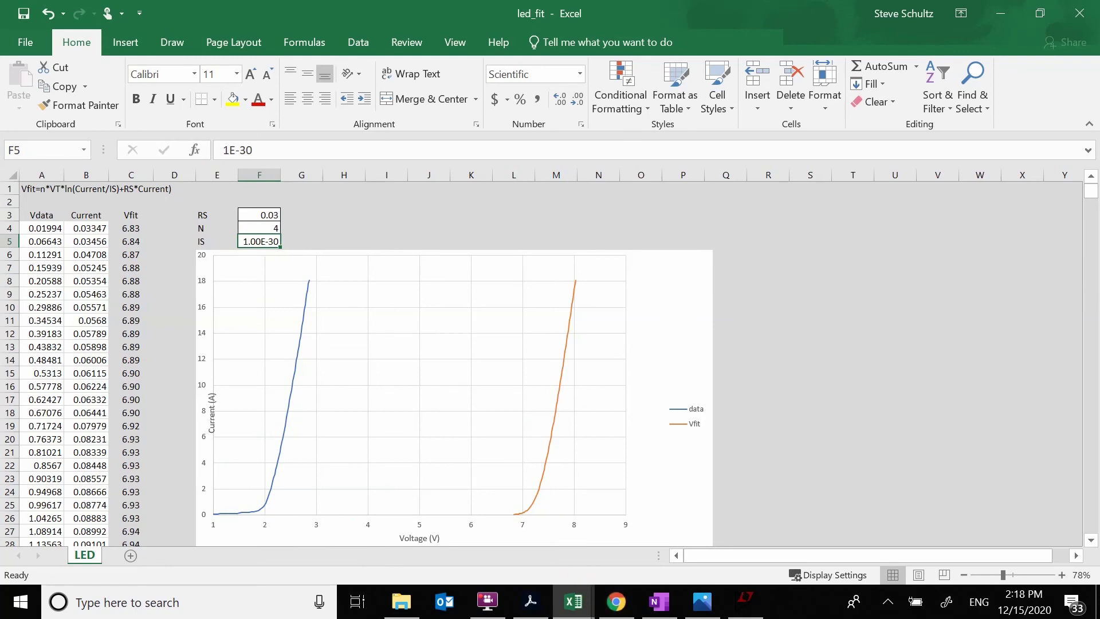
Step: Step IS through 1e-20, 1e-10 and 1e-9 while watching the chart
text(1e)
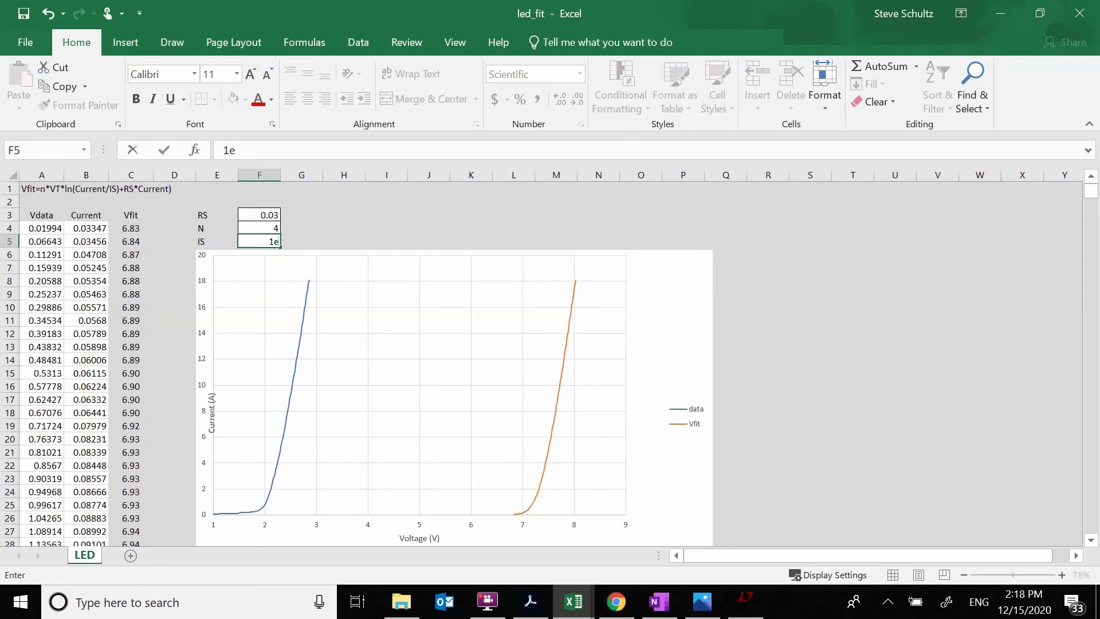
text(-20)
key(Return)
key(Up)
key(Down)
key(Up)
text(1e)
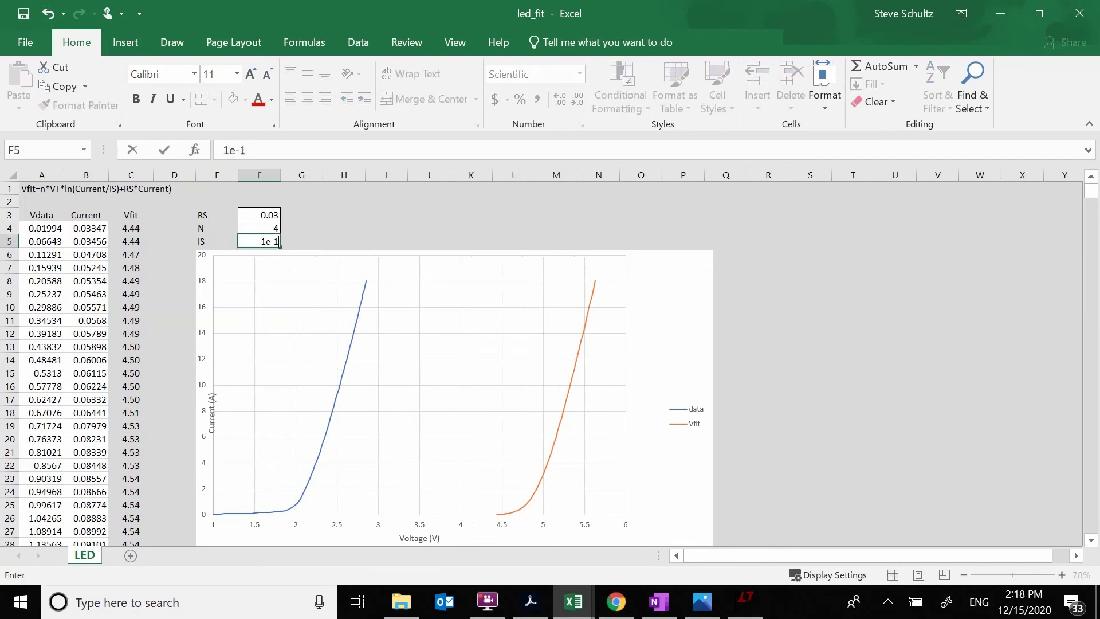
key(Return)
key(Up)
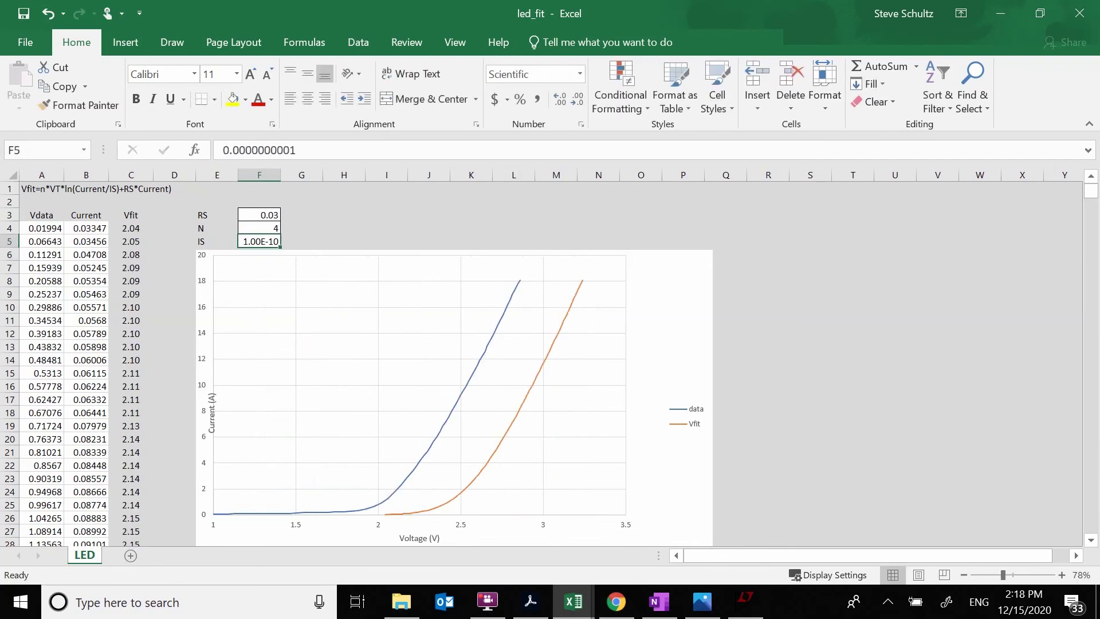
text(1e-9)
key(Return)
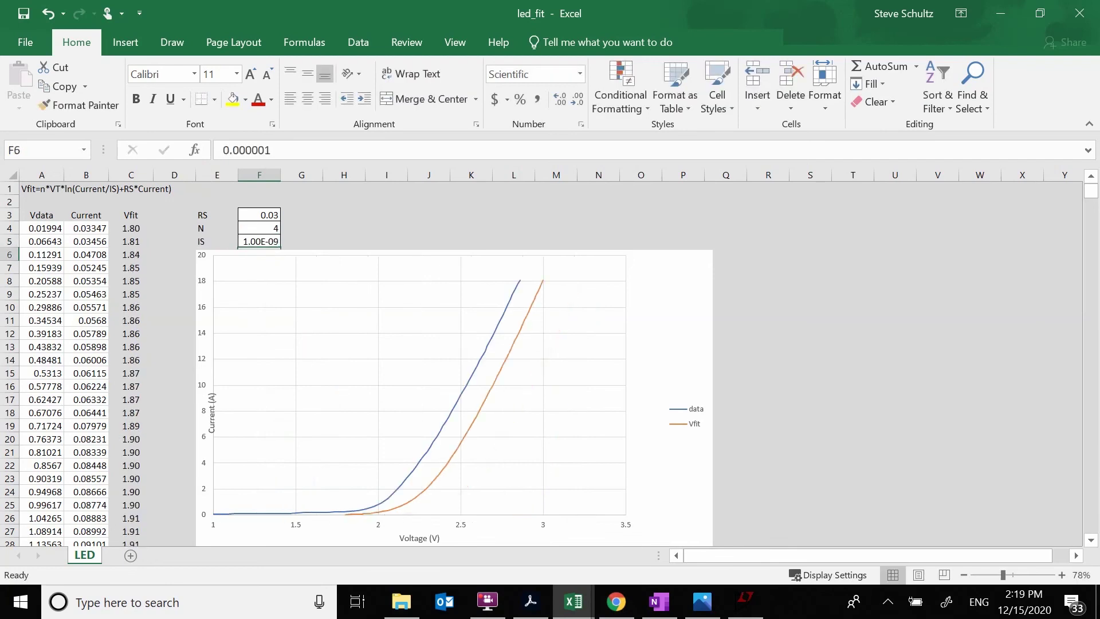
Step: Try IS at 1e-8, then settle on 5e-9
key(Up)
text(1)
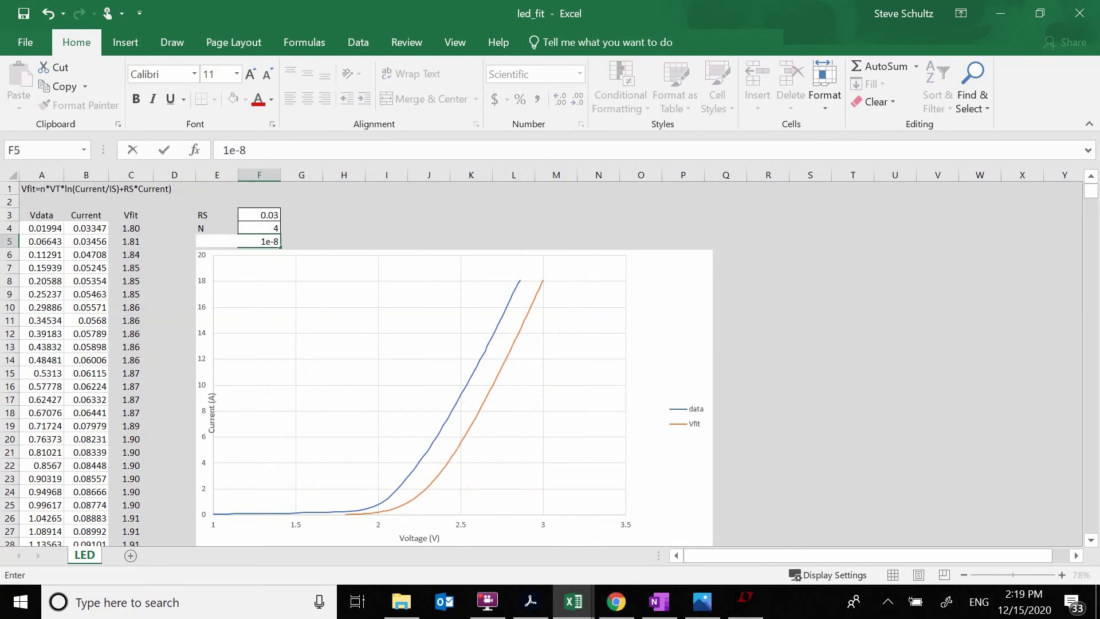
key(Return)
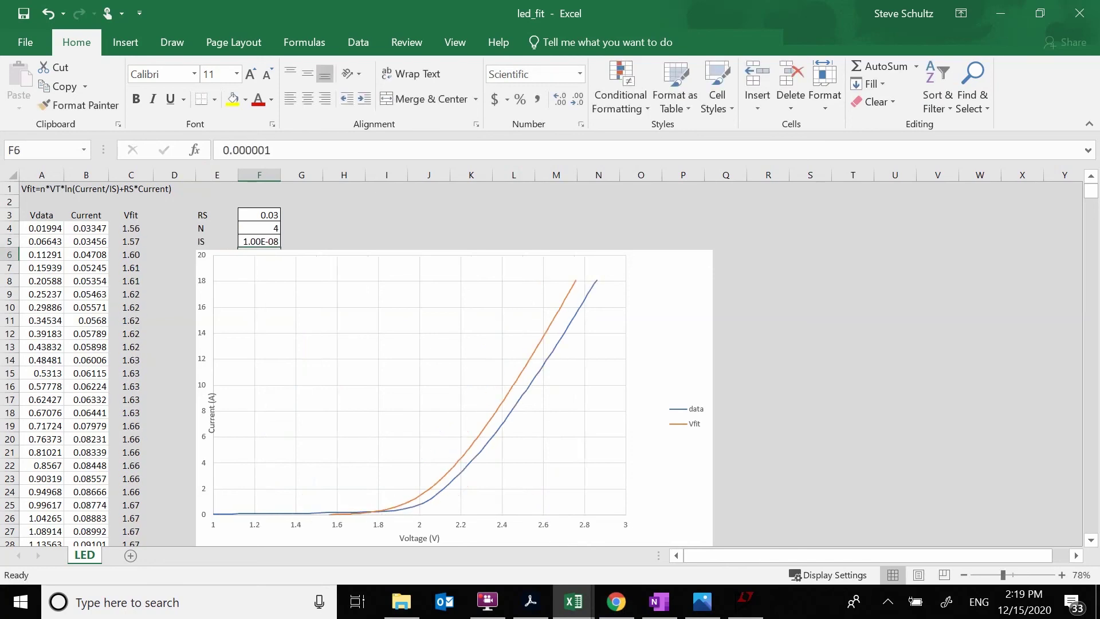
text(5e-9)
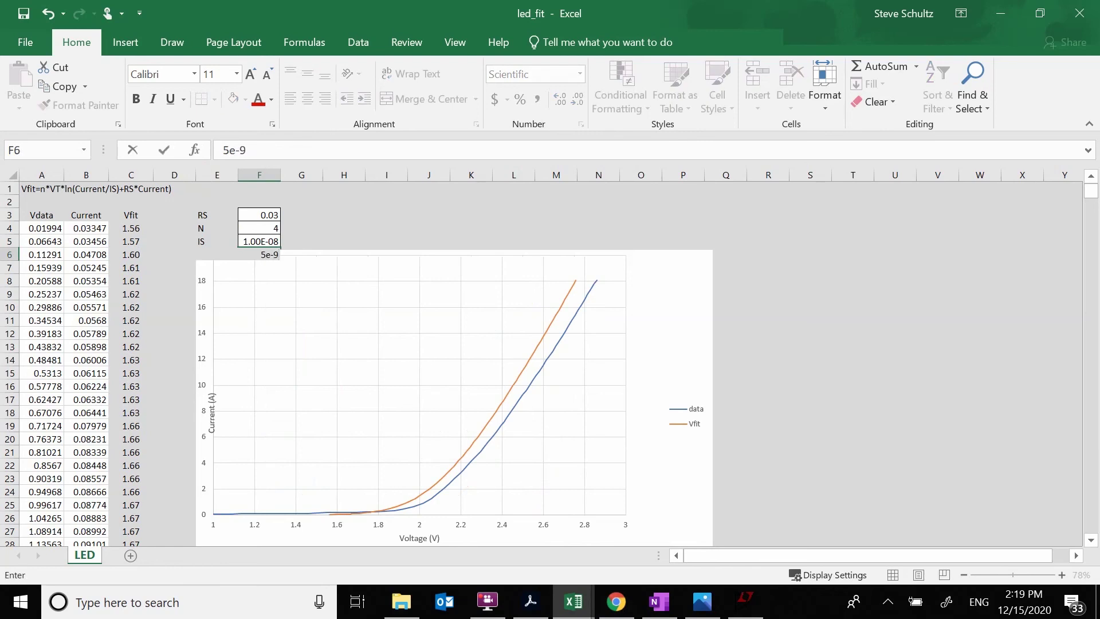
key(Up)
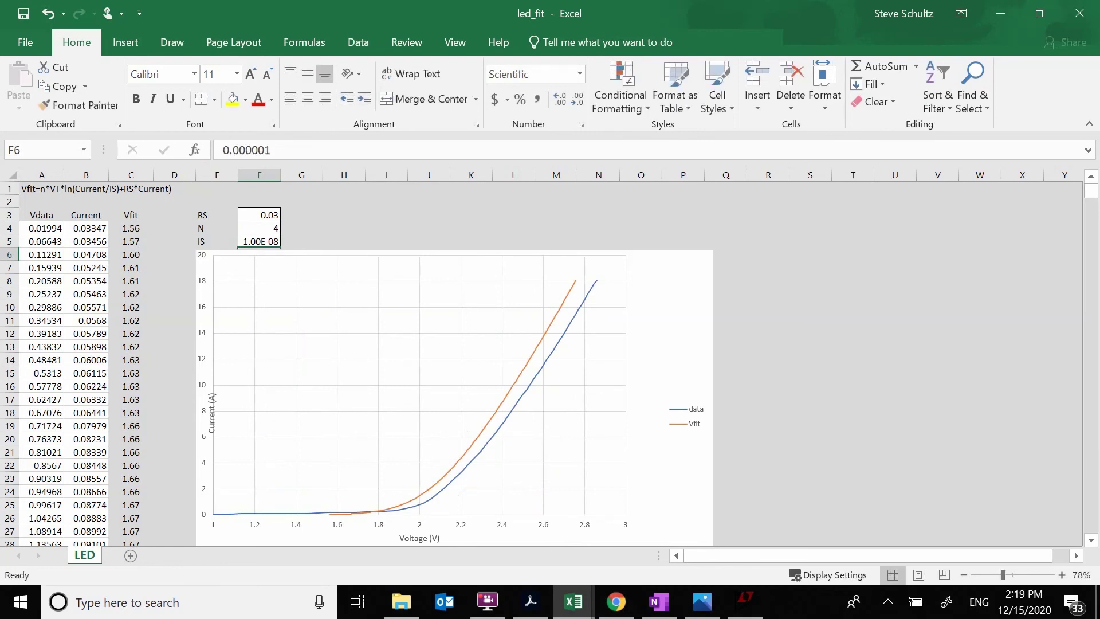
text(5e-9)
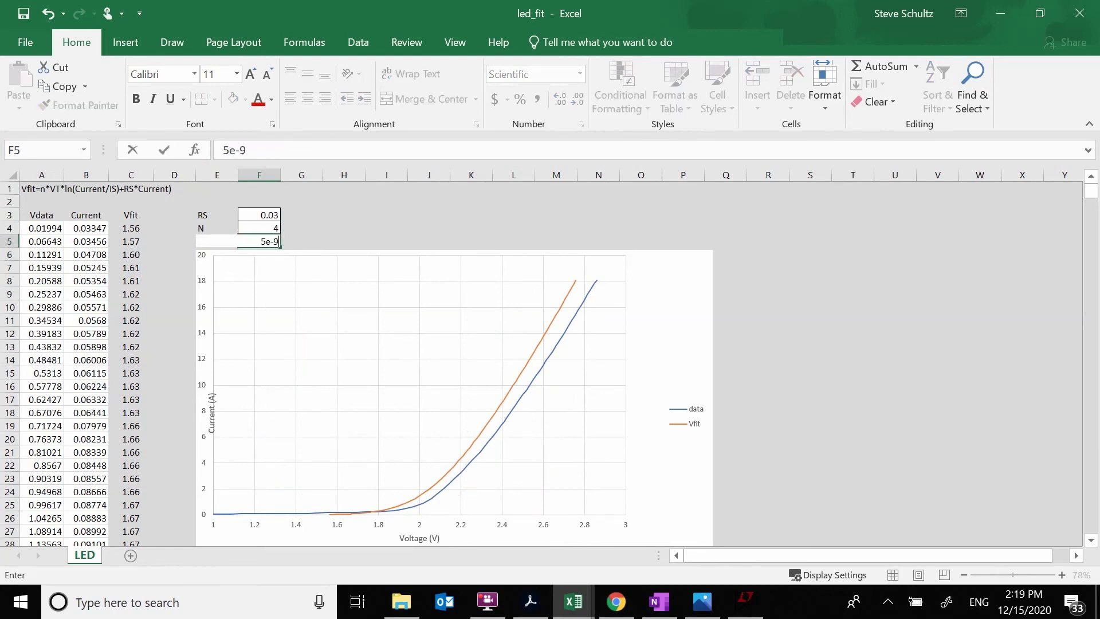
key(Return)
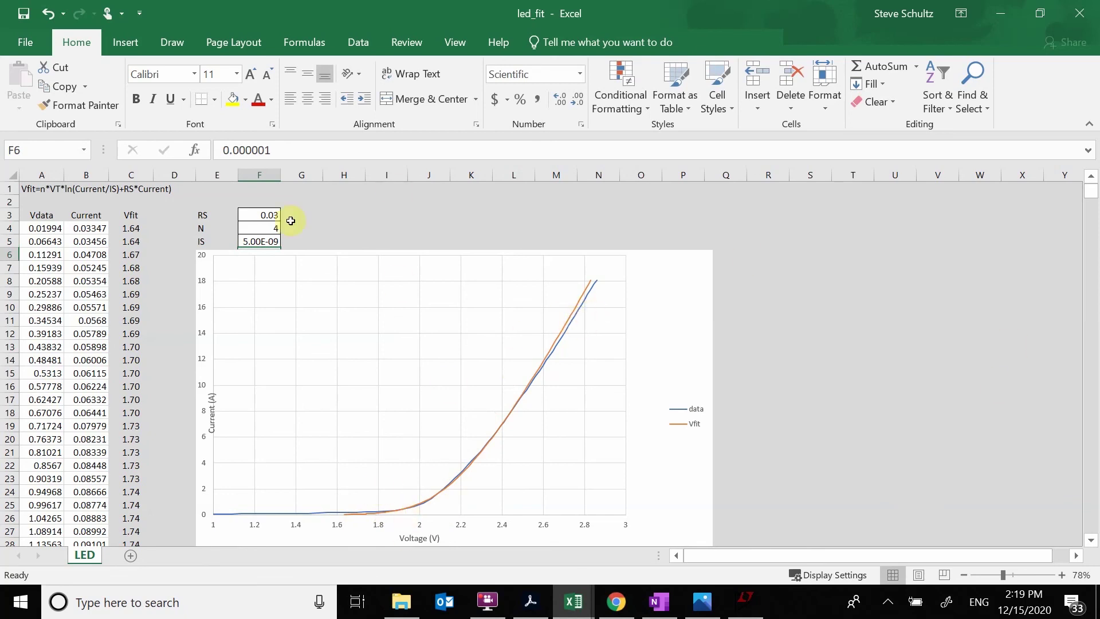
click(260, 216)
Step: Set RS in F3 to 0.031 and review the fitted RS, N and IS values
text(.)
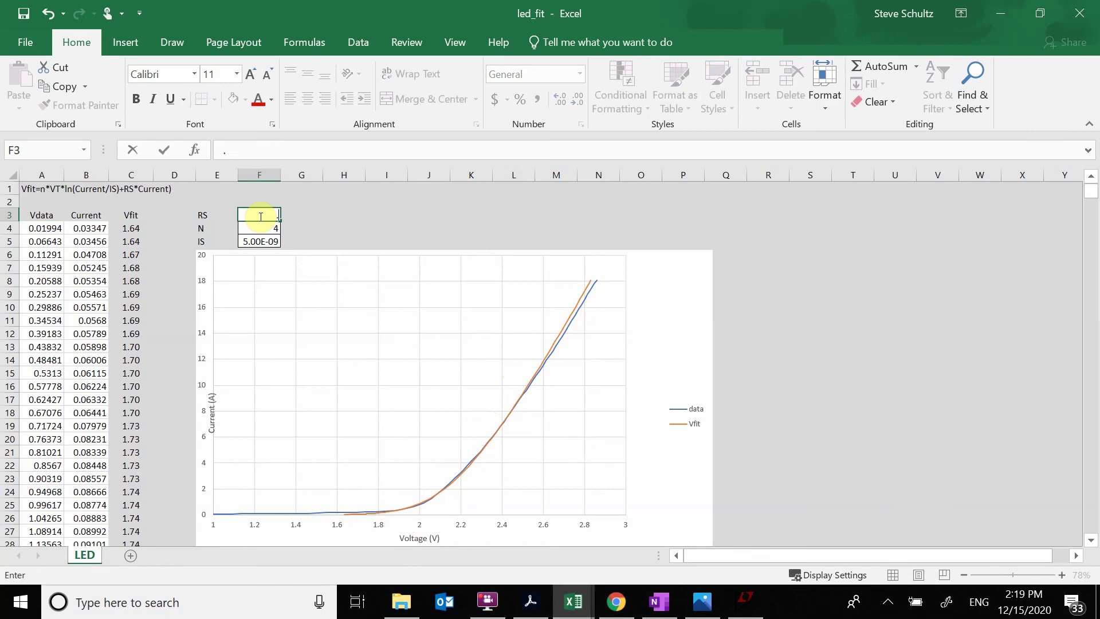
text(031)
key(Return)
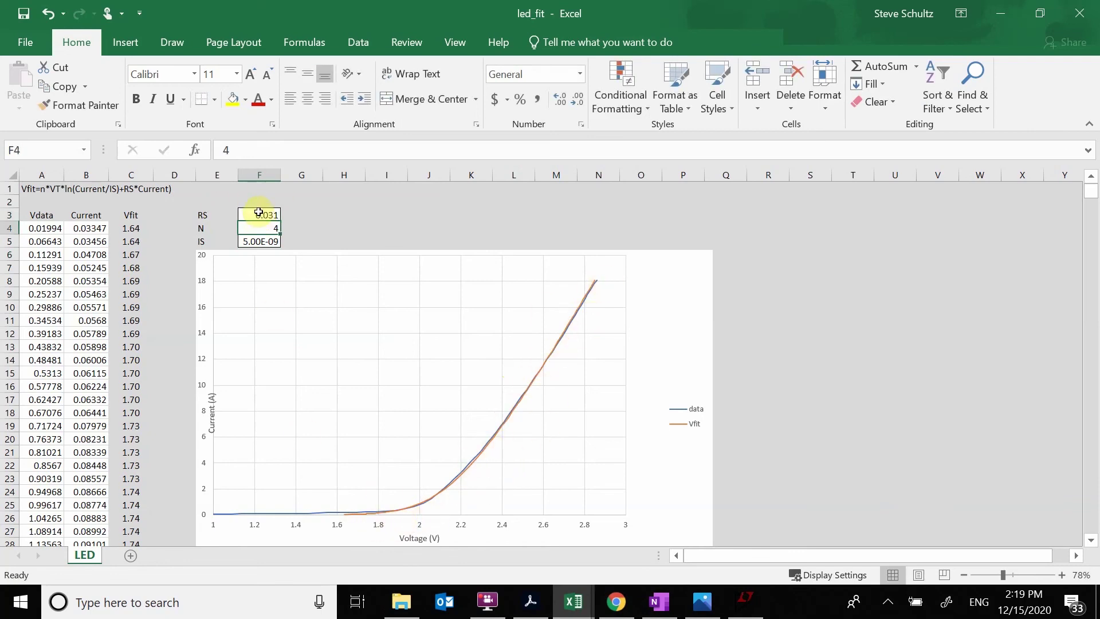
drag(259, 215, 261, 242)
click(361, 227)
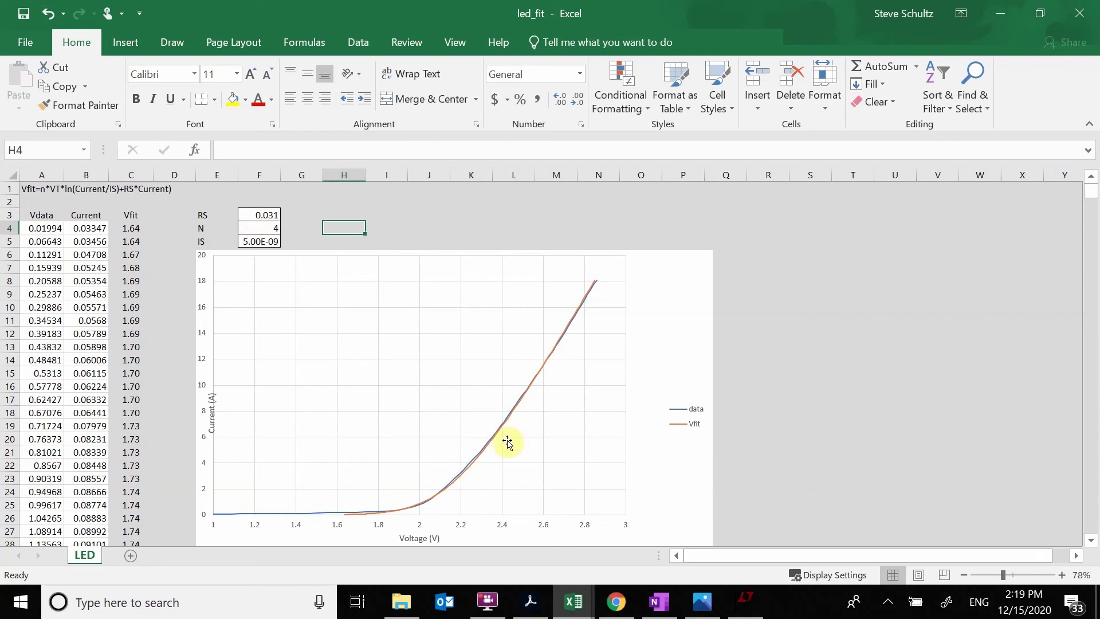
Step: Start a new LTspice schematic and place diode D1 on it
click(746, 603)
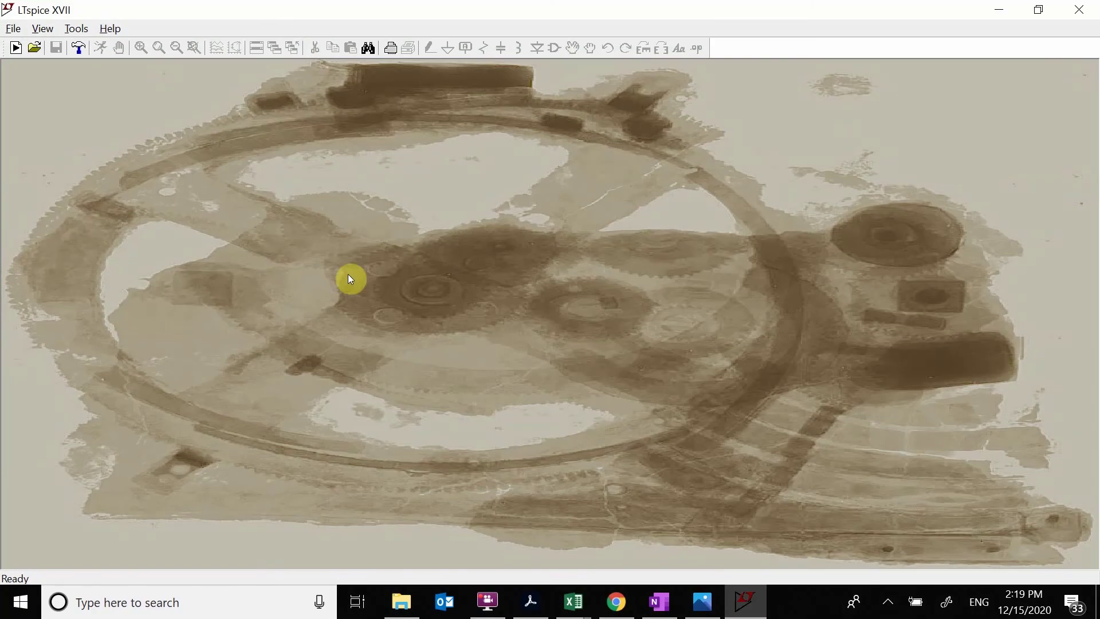
click(14, 48)
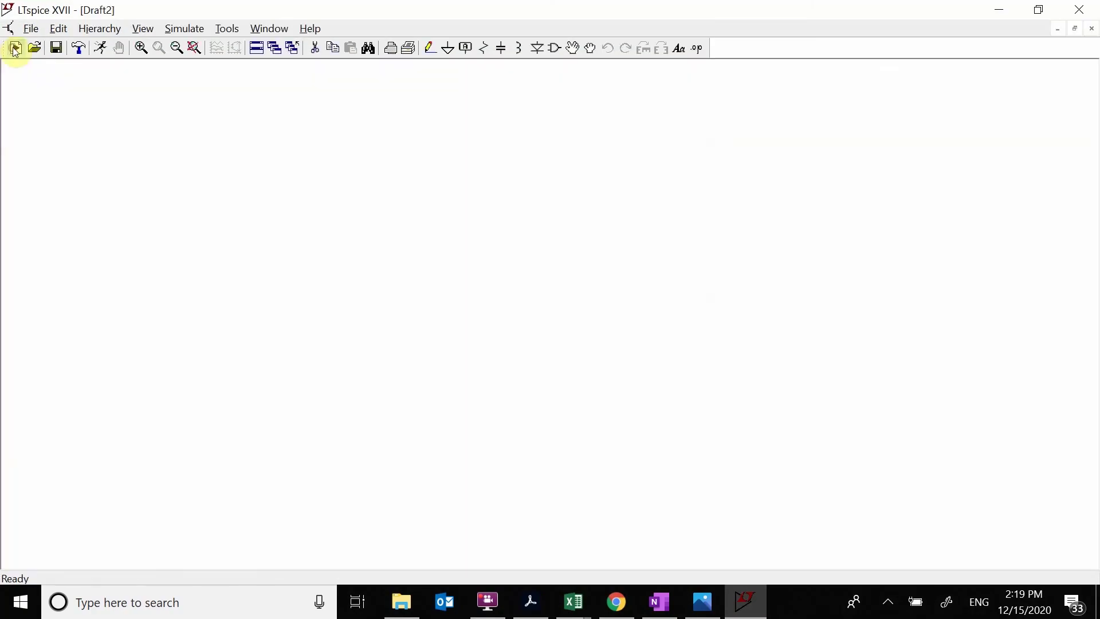
click(536, 48)
click(484, 243)
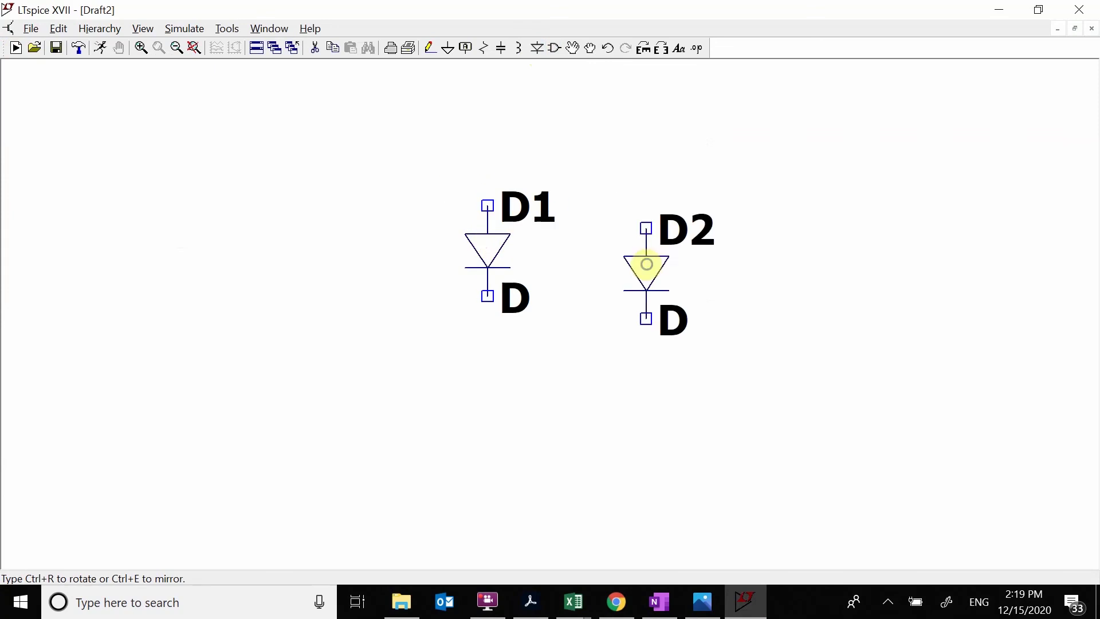
key(Escape)
Step: Assign the AOT-2015 LED model to D1
right_click(489, 248)
click(632, 267)
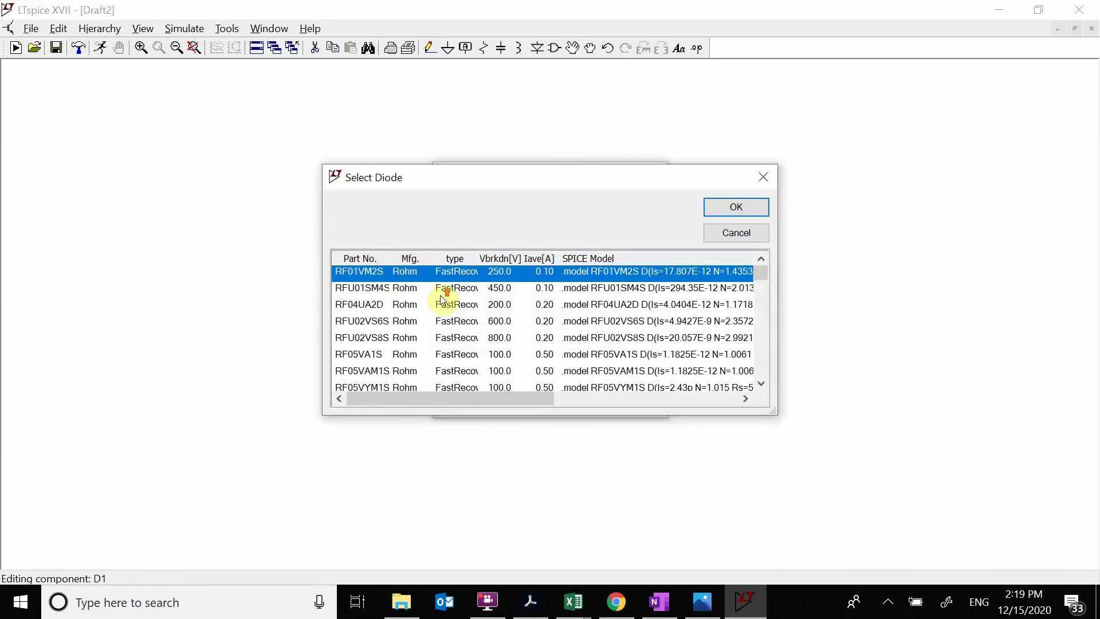
scroll(443, 307, down, 10)
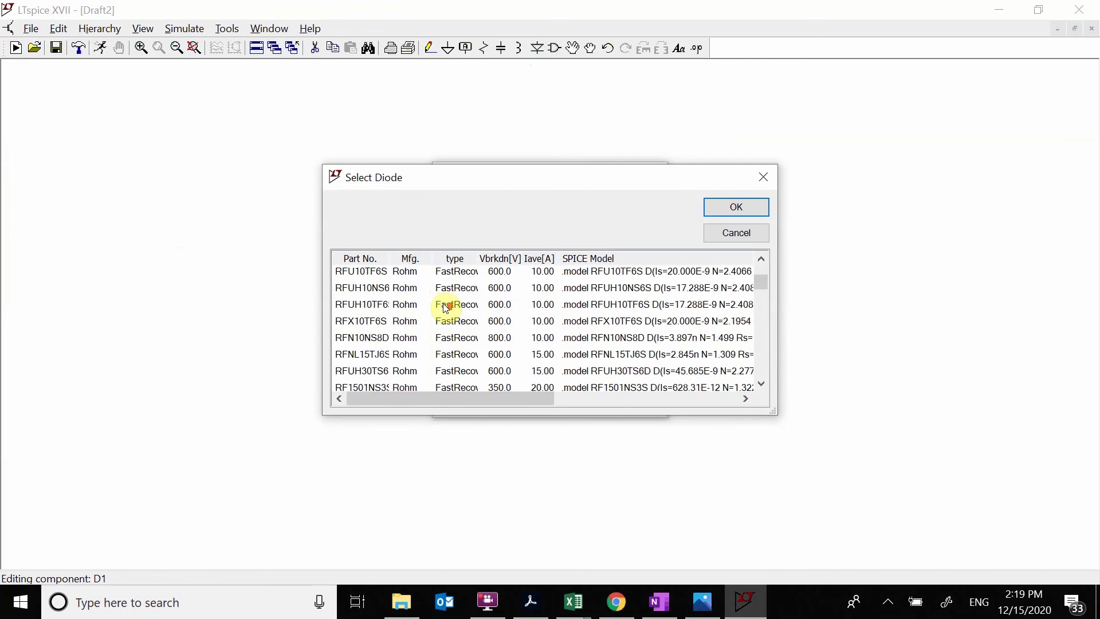
scroll(447, 308, down, 5)
scroll(446, 315, up, 2)
click(554, 314)
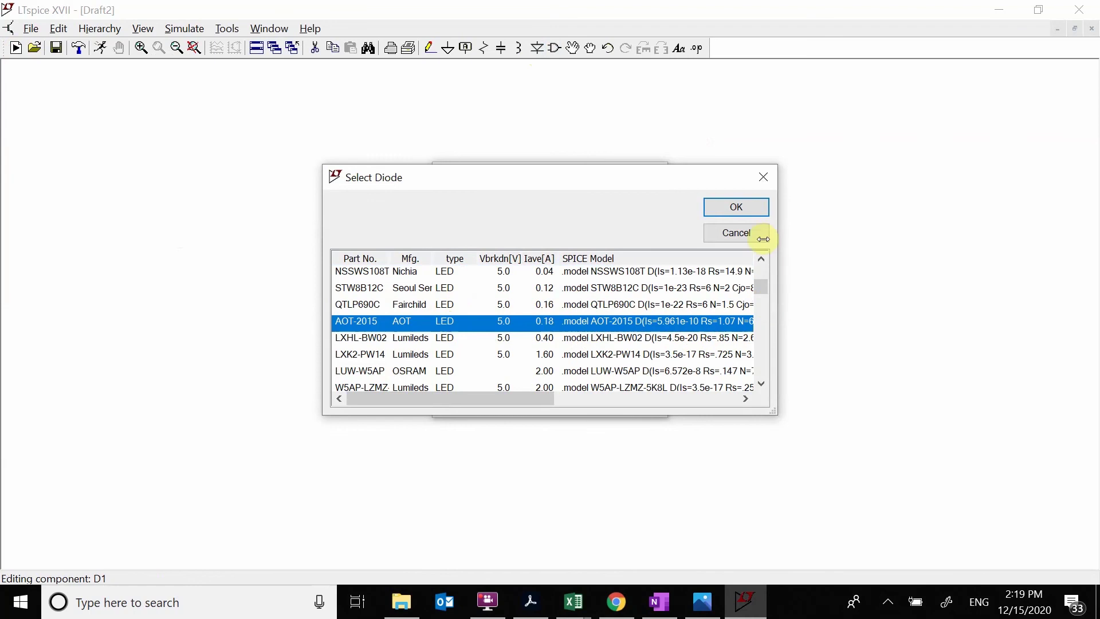
click(737, 208)
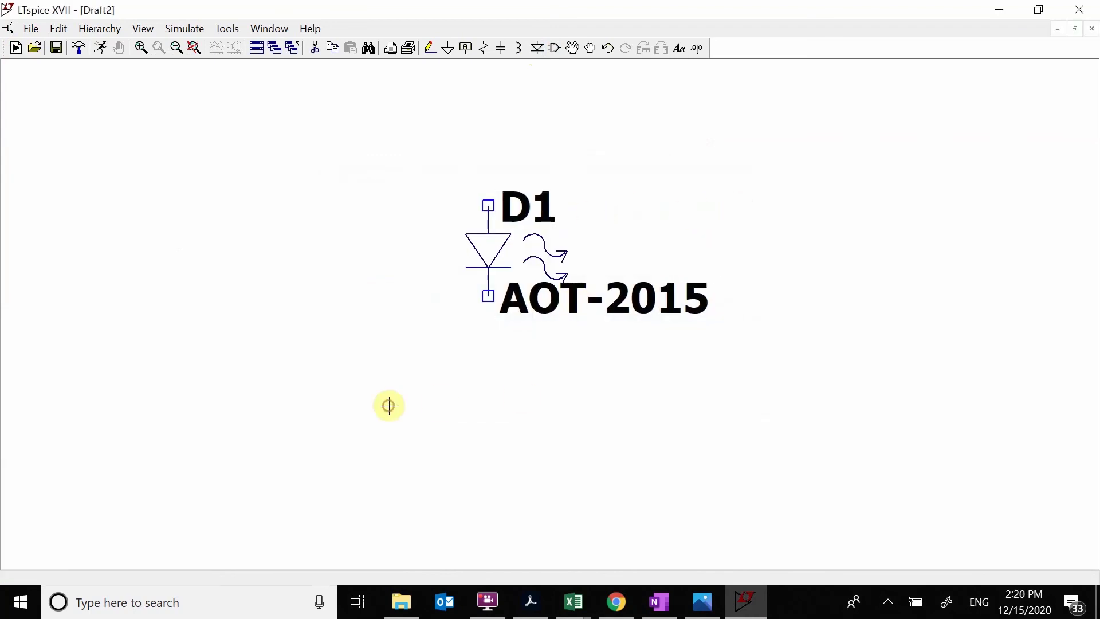
Step: Add a SPICE directive from the pasted AOT-2015 .model line, renamed myLED
click(58, 29)
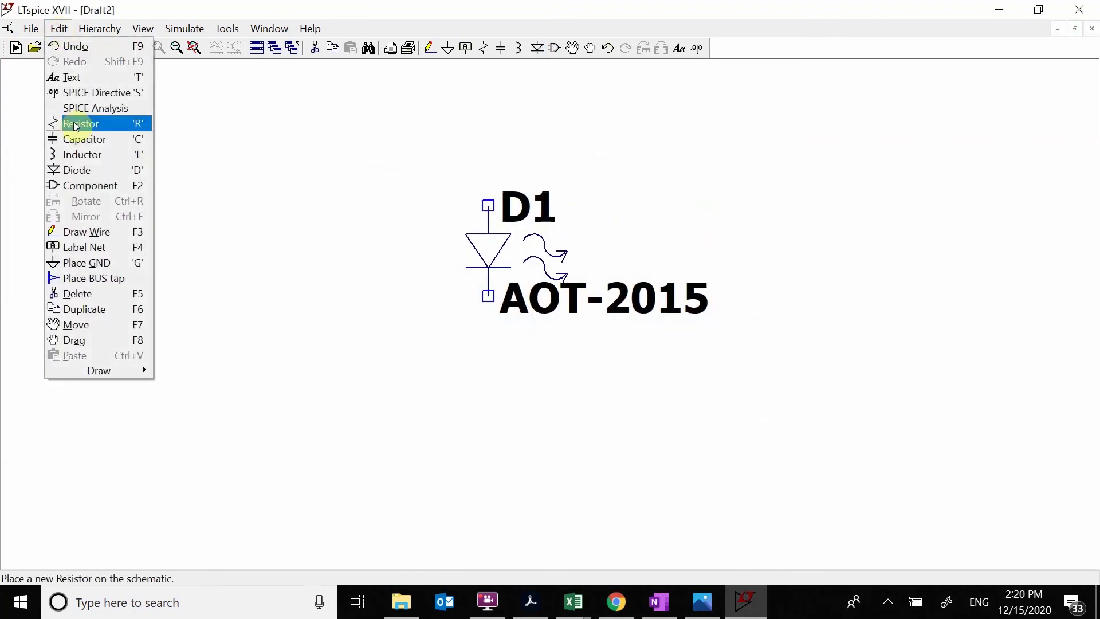
click(113, 99)
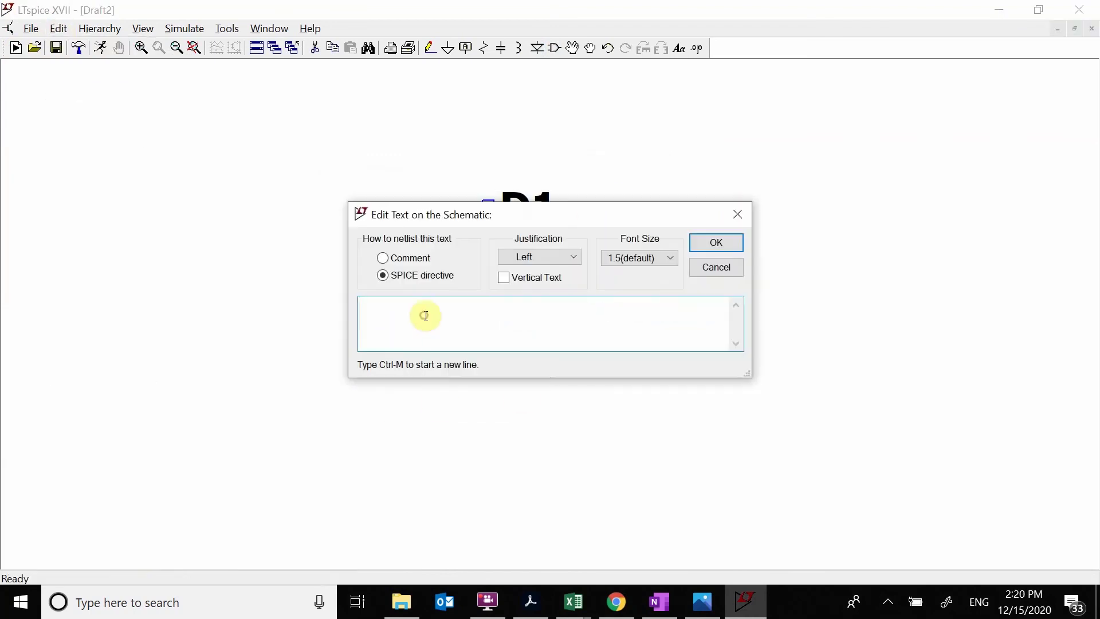
key(ctrl+v)
key(Home)
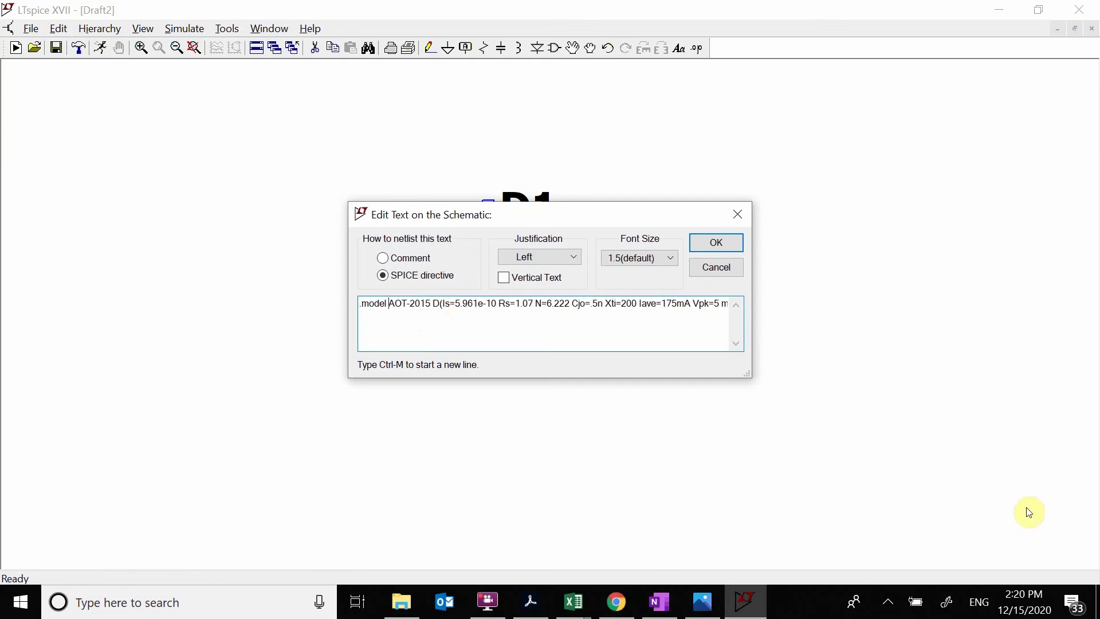
text(myLED)
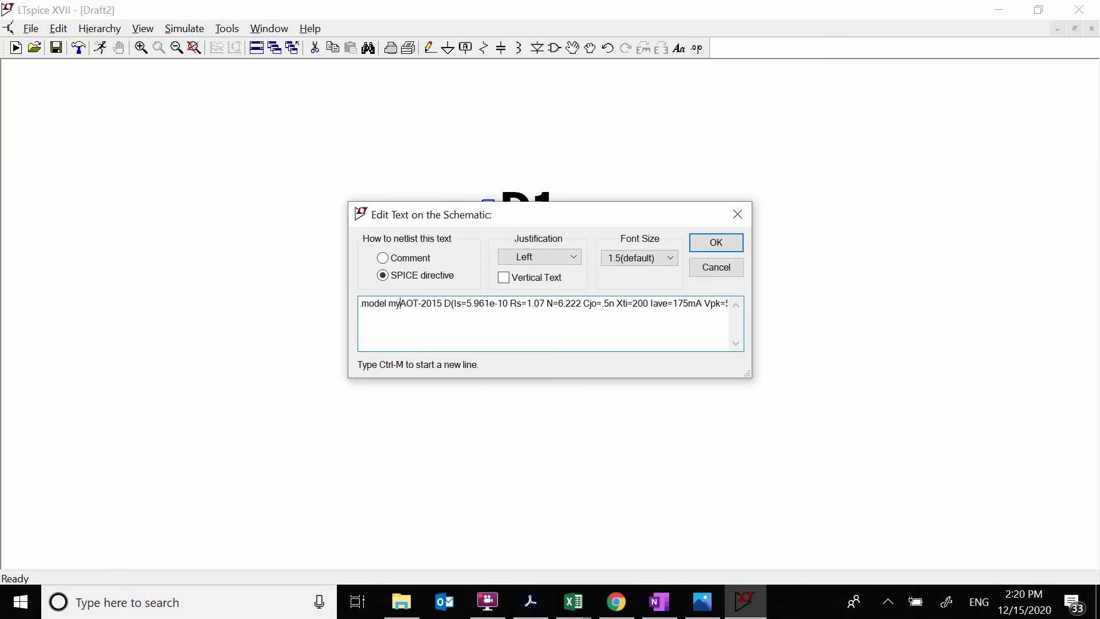
key(Delete)
key(Delete)
key(Delete)
key(Delete)
key(Delete)
key(Delete)
key(Delete)
key(Delete)
key(Delete)
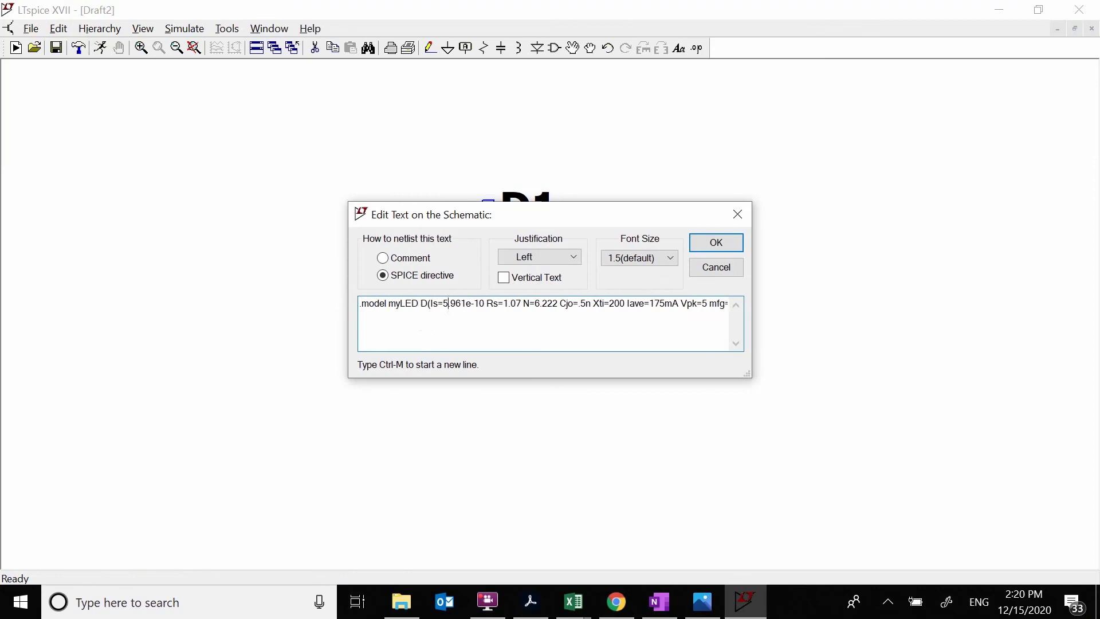
Step: Check led_fit and replace the Is value with 5e-9
click(573, 601)
click(474, 551)
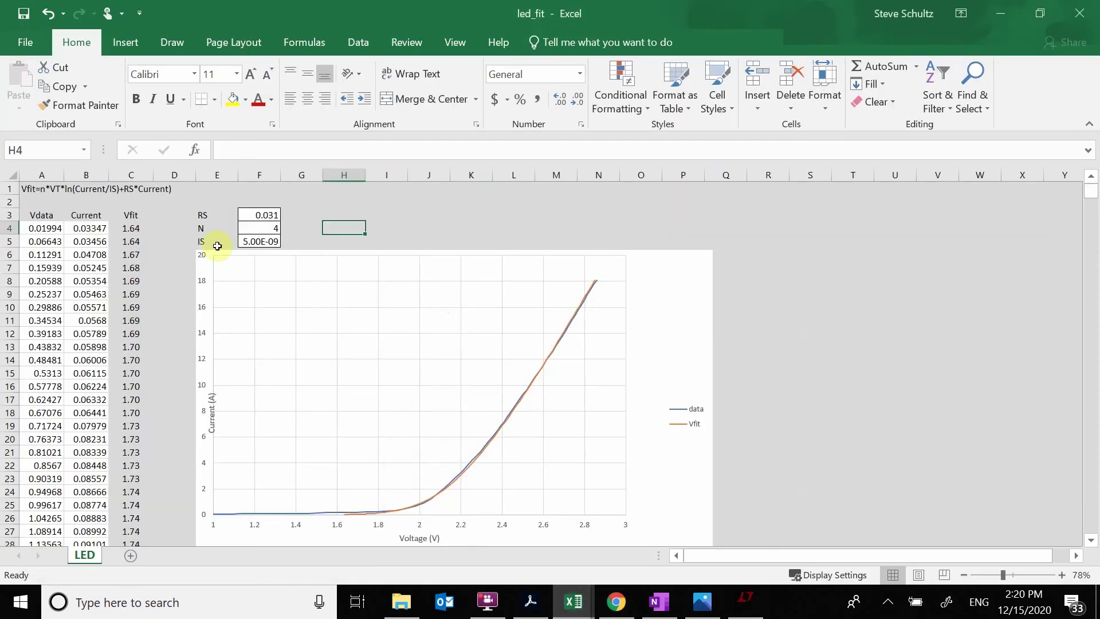
click(1013, 21)
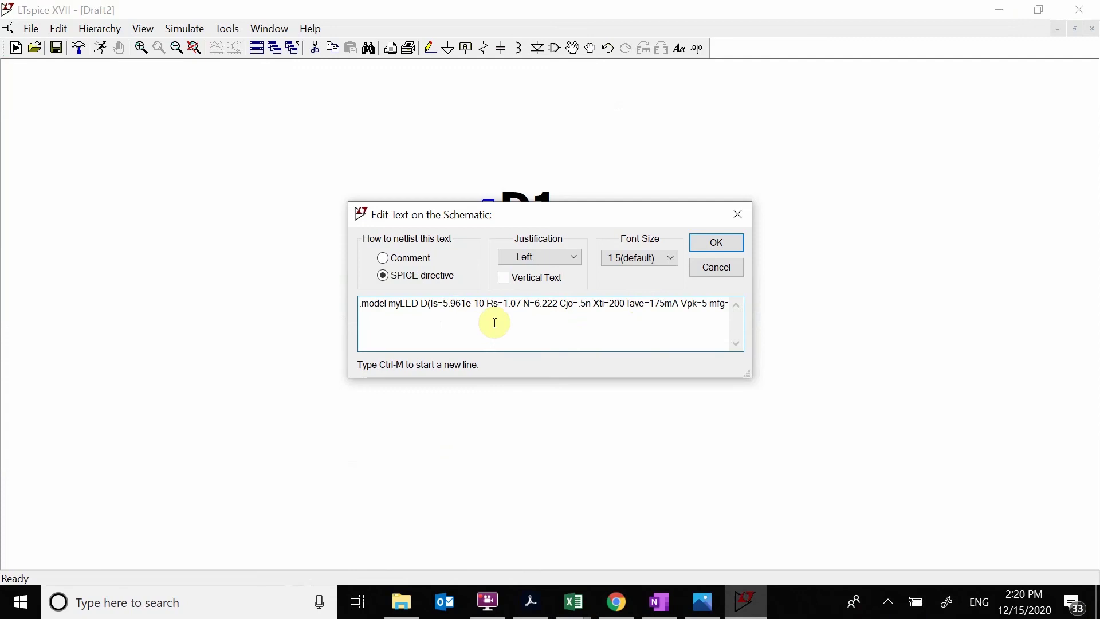
text(5e-9)
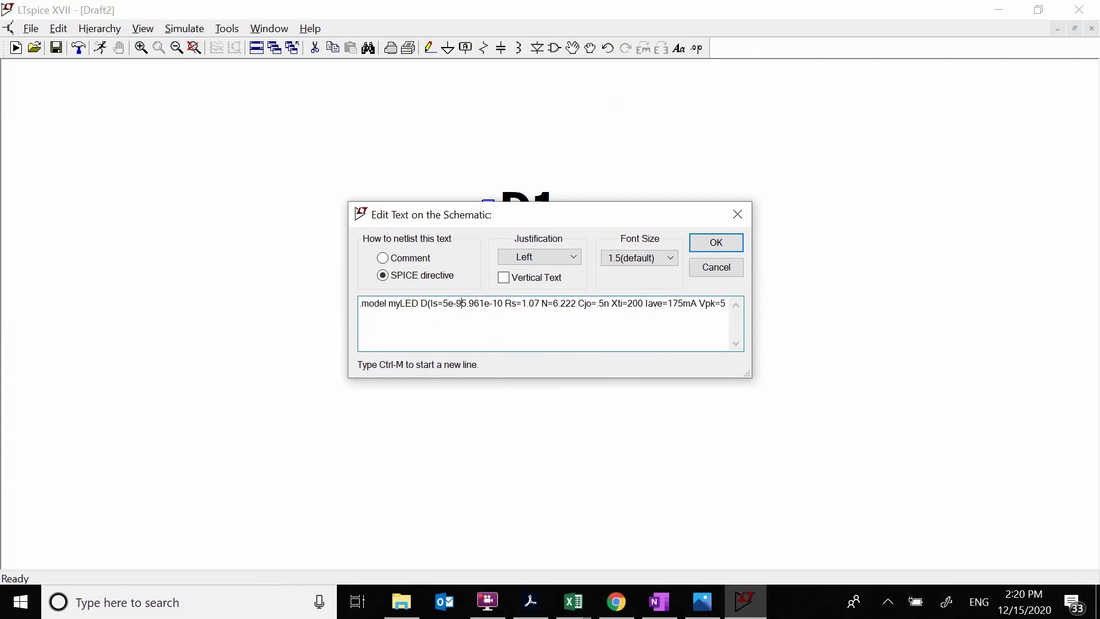
key(Delete)
key(Delete)
key(Delete)
key(Delete)
key(Delete)
key(Delete)
key(Delete)
key(Delete)
key(Delete)
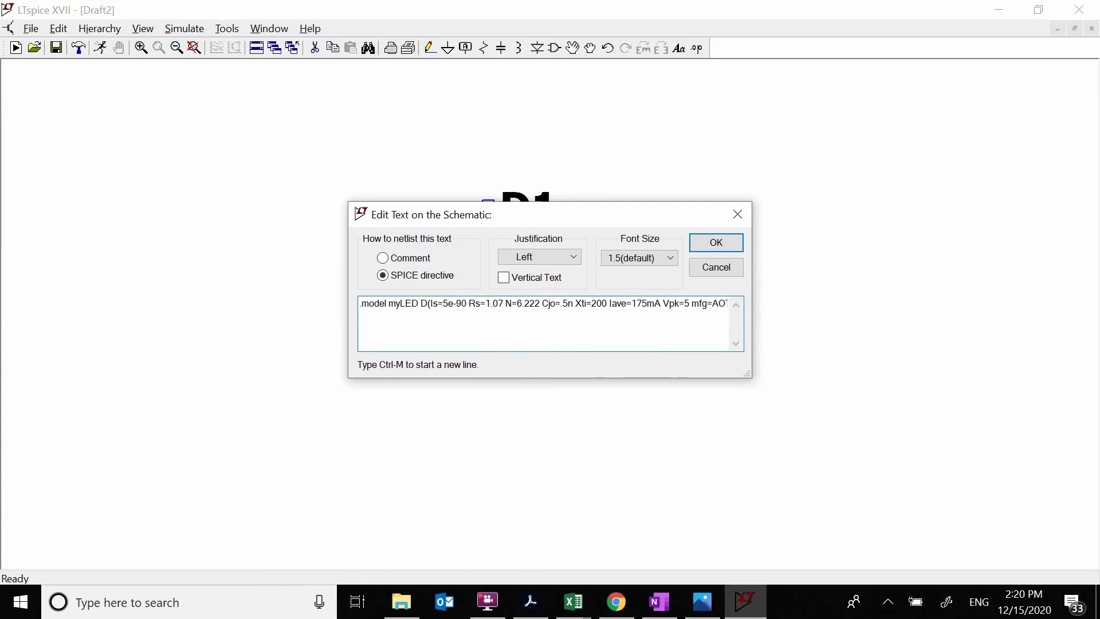
Step: Replace the Rs value with 0.031, restoring parameters deleted by mistake
click(573, 602)
click(527, 550)
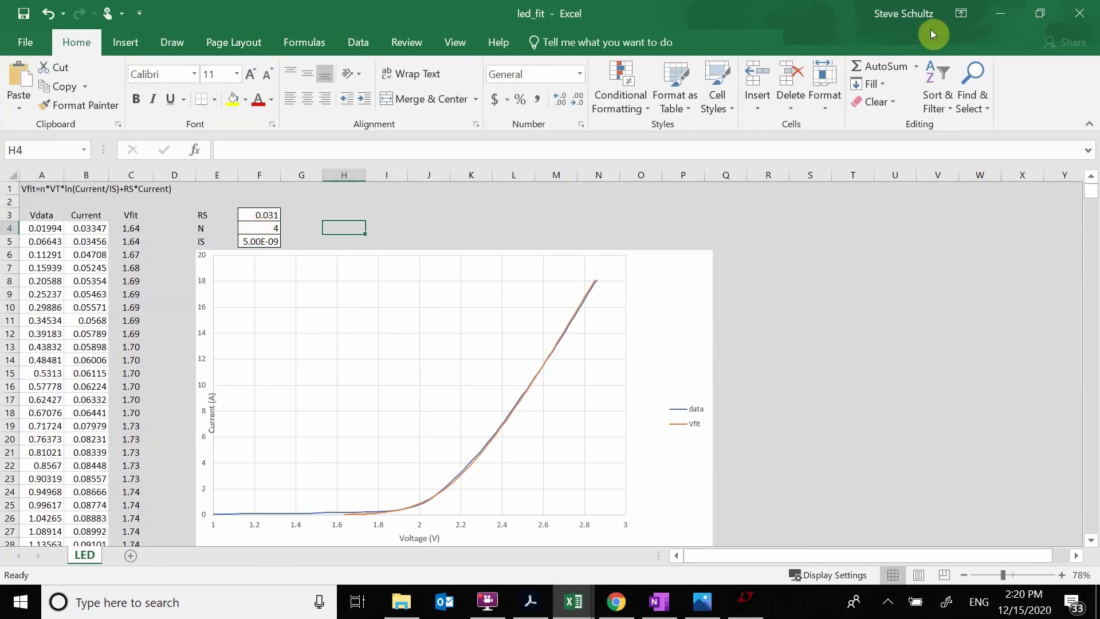
click(1012, 14)
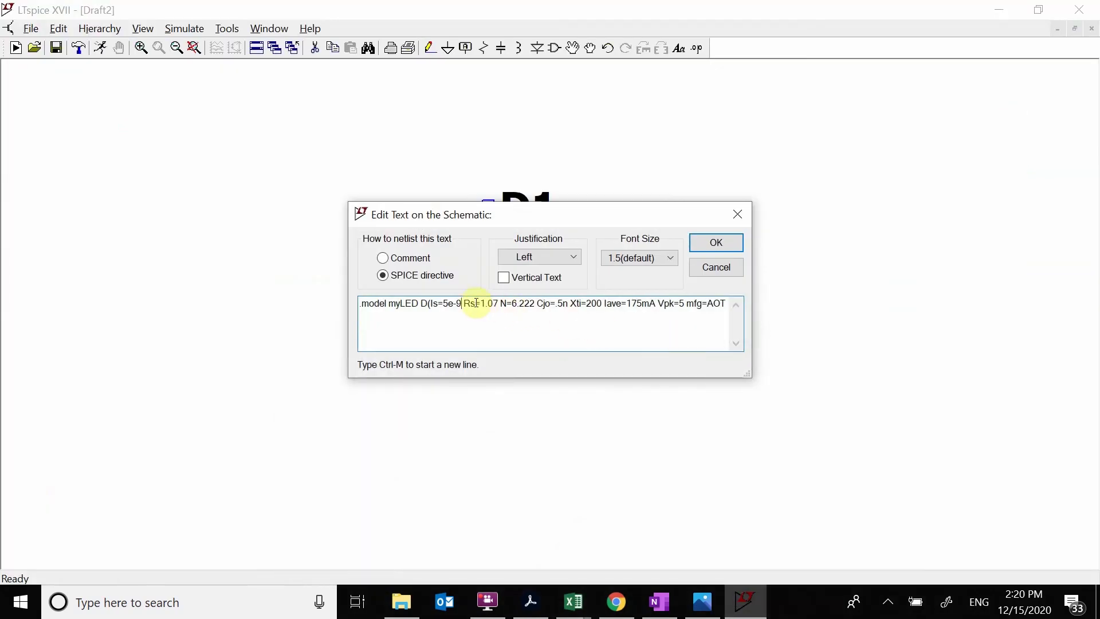
drag(480, 302, 485, 303)
text(0.031)
key(Delete)
key(Delete)
key(Delete)
drag(528, 329, 712, 330)
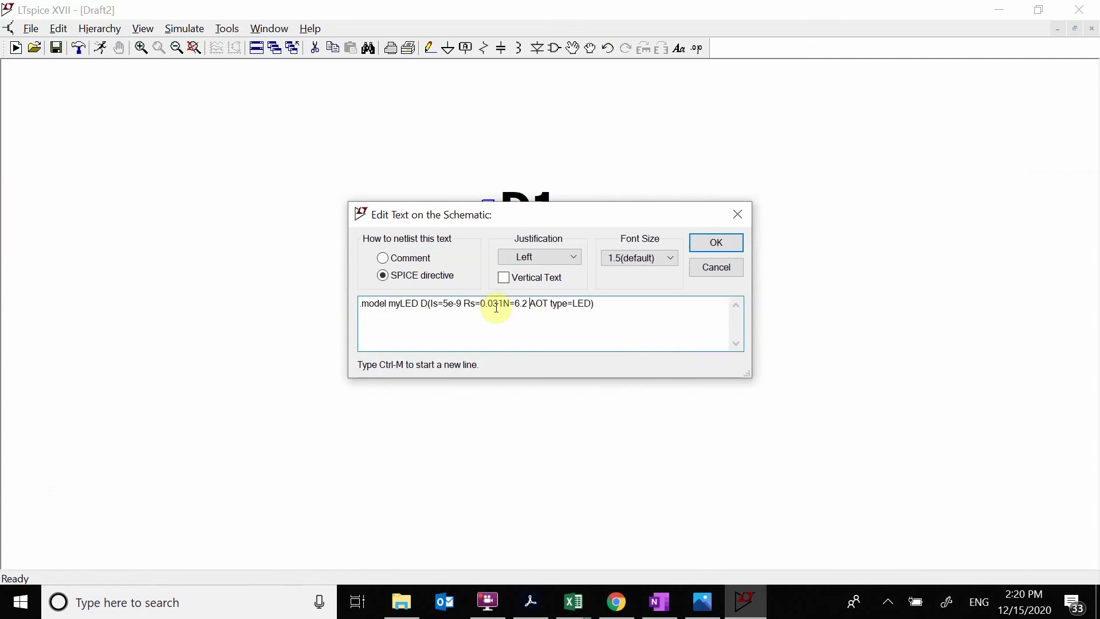
key(ctrl+z)
click(532, 309)
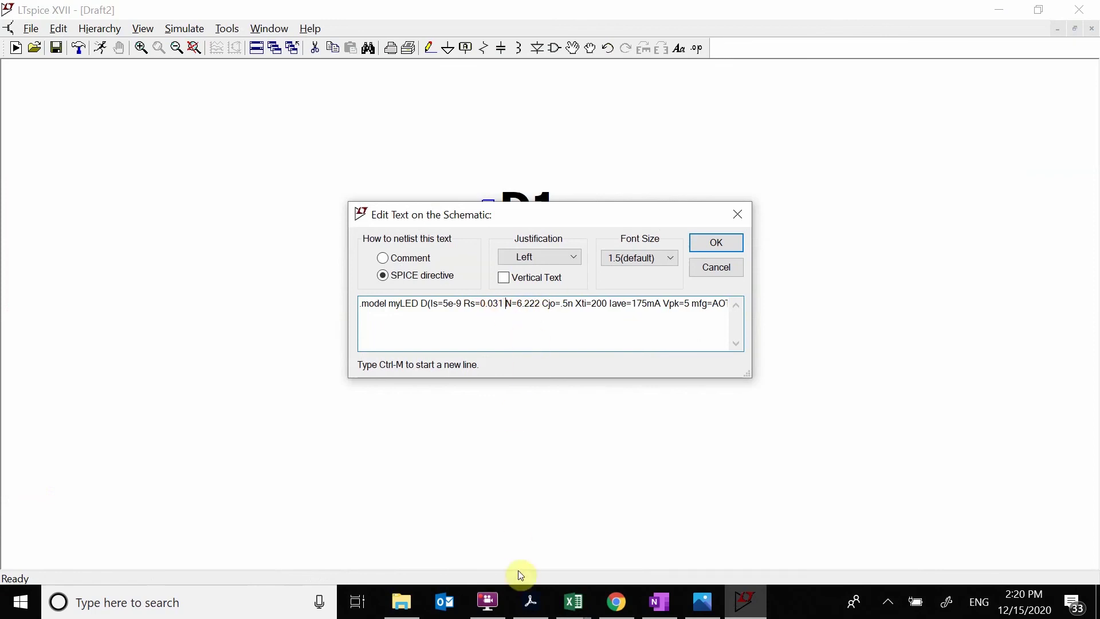
Step: Set N to 4 and delete the Cjo, Xti, Iave, Vpk and mfg parameters
click(573, 601)
click(518, 462)
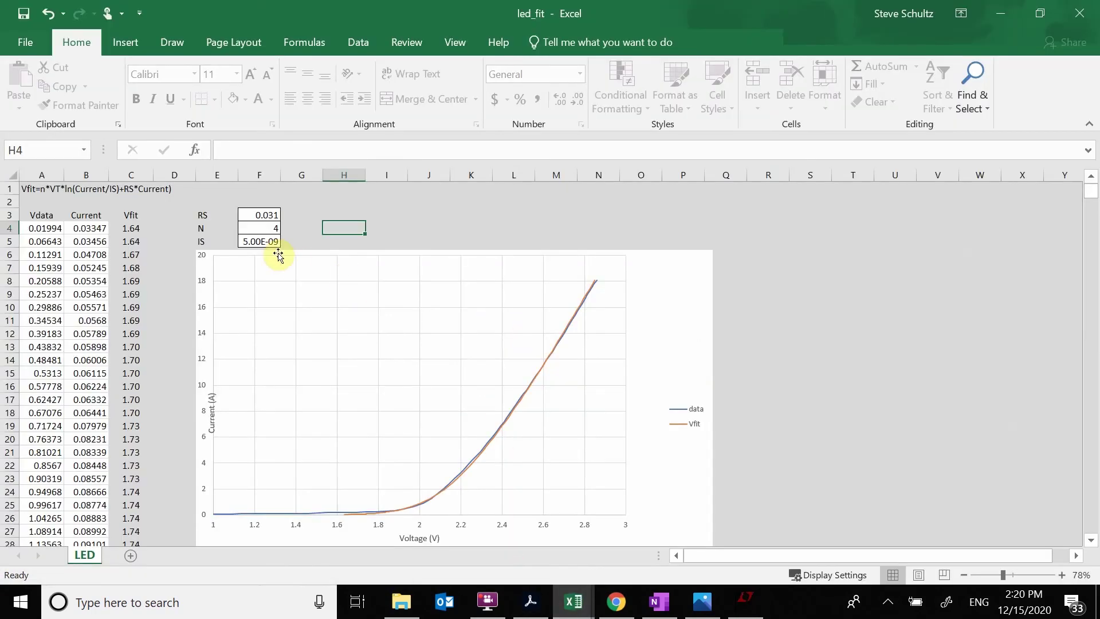
click(746, 596)
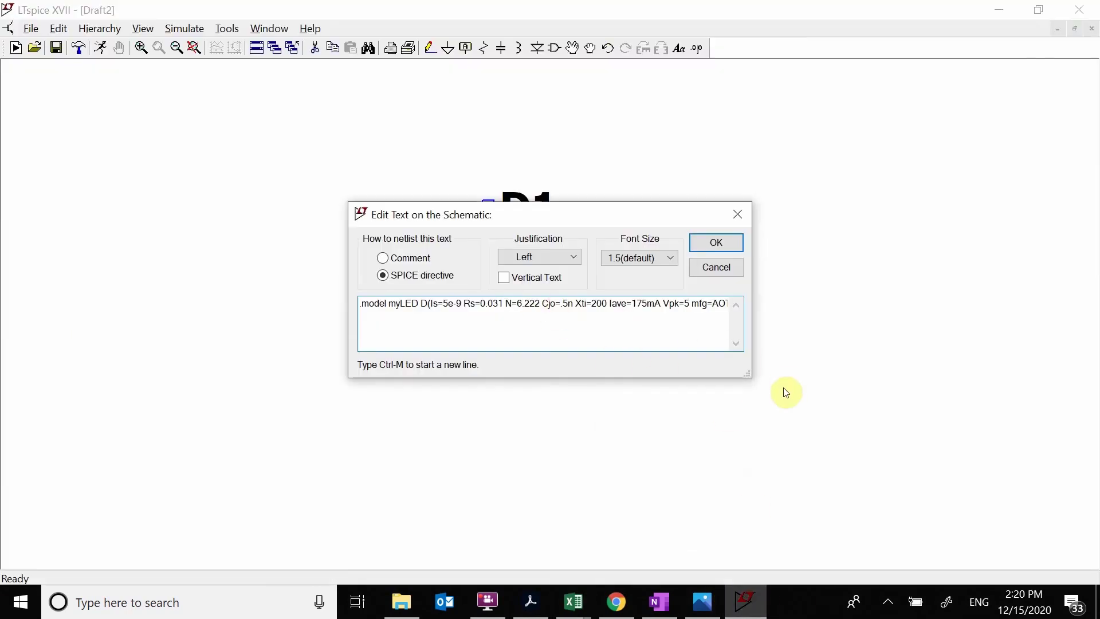
key(BackSpace)
key(BackSpace)
key(BackSpace)
key(BackSpace)
key(BackSpace)
text(4)
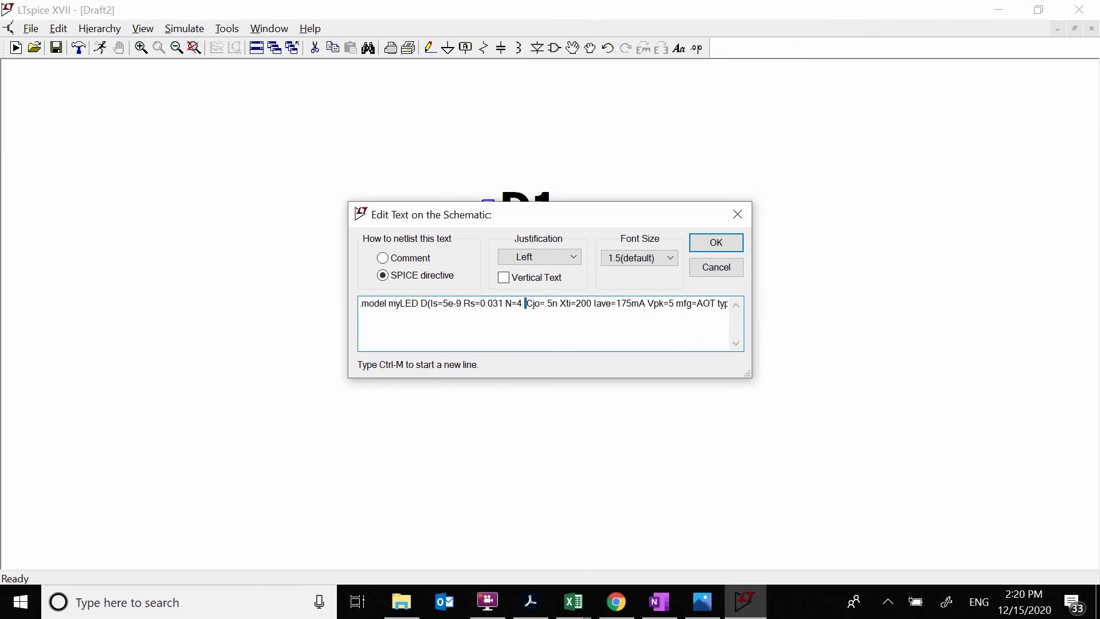
key(shift+Right)
key(shift+Right)
key(shift+Right)
key(shift+Right)
key(shift+Right)
key(shift+Right)
key(shift+Right)
key(shift+Right)
key(shift+Right)
key(shift+Right)
key(shift+Right)
key(shift+Right)
key(shift+Right)
key(shift+Right)
key(shift+Right)
key(shift+Right)
key(shift+Right)
key(shift+Right)
key(shift+Right)
key(shift+Right)
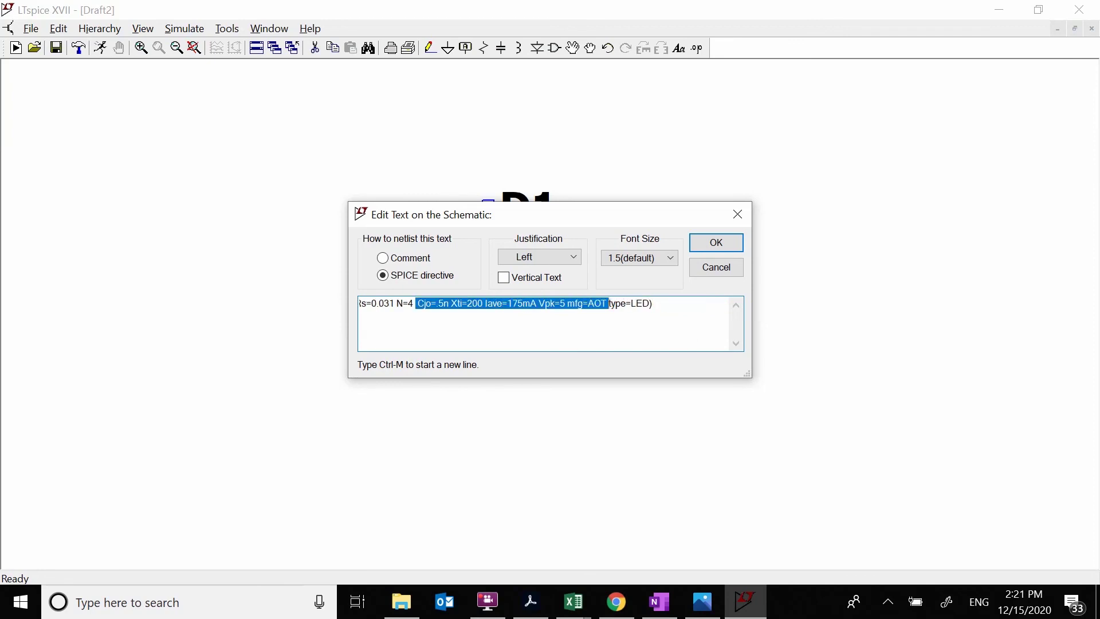
key(Delete)
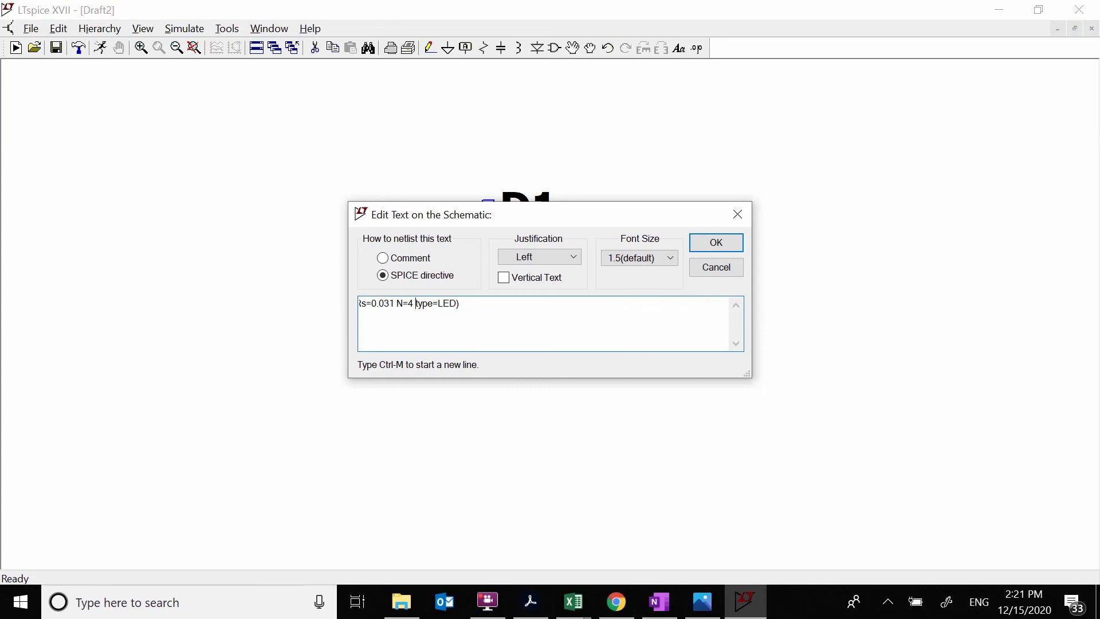
Step: Place the .model myLED directive and set diode D1's value to myLED
click(726, 242)
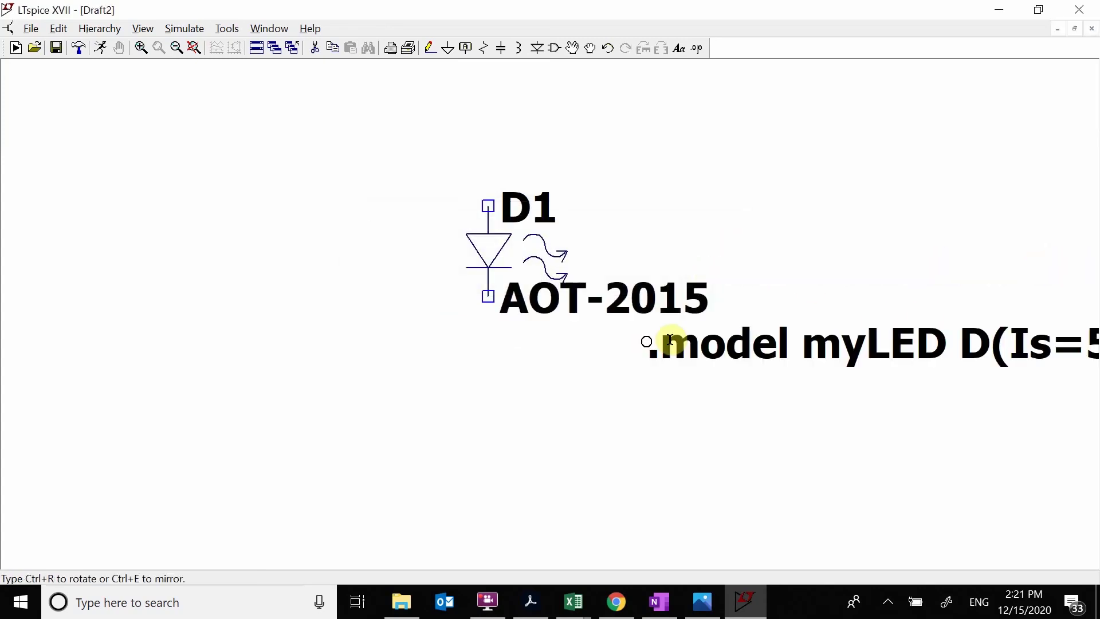
click(104, 521)
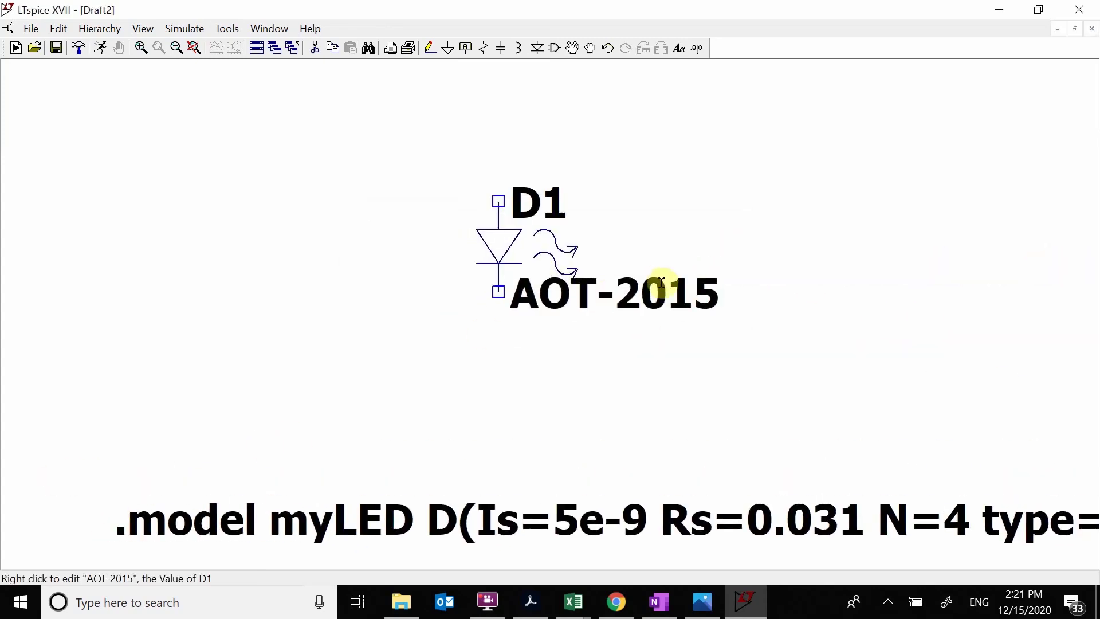
right_click(657, 302)
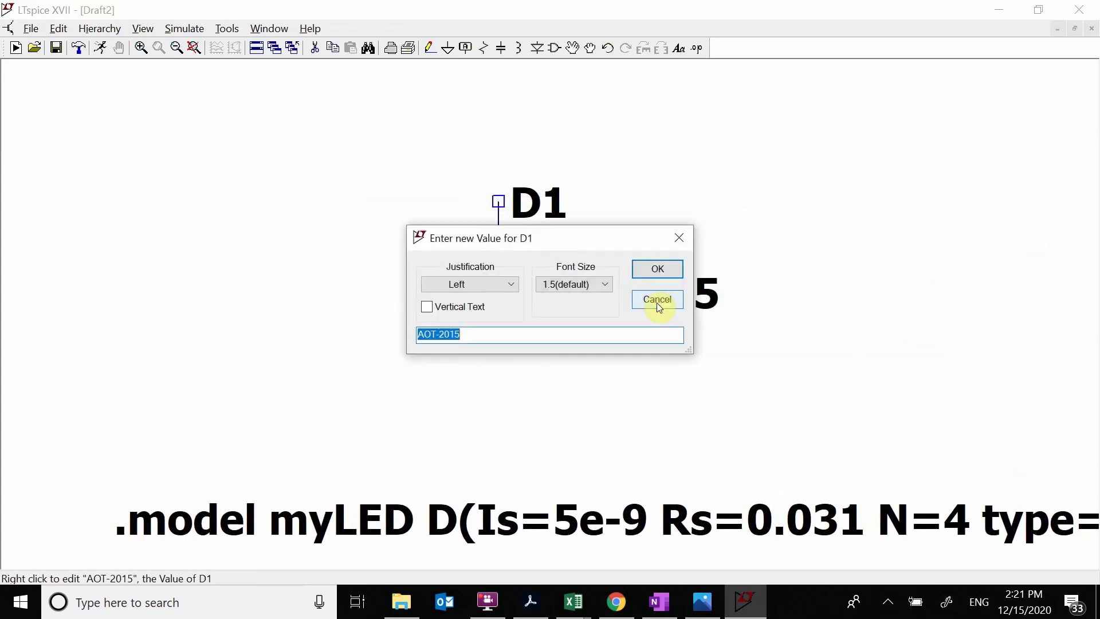
text(myLED)
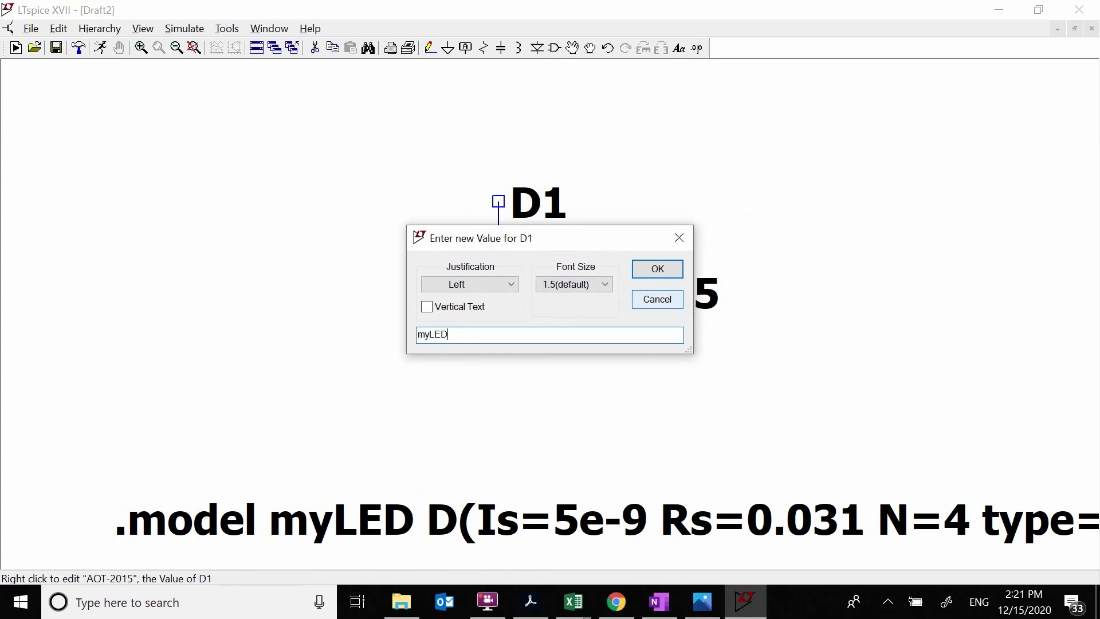
key(Return)
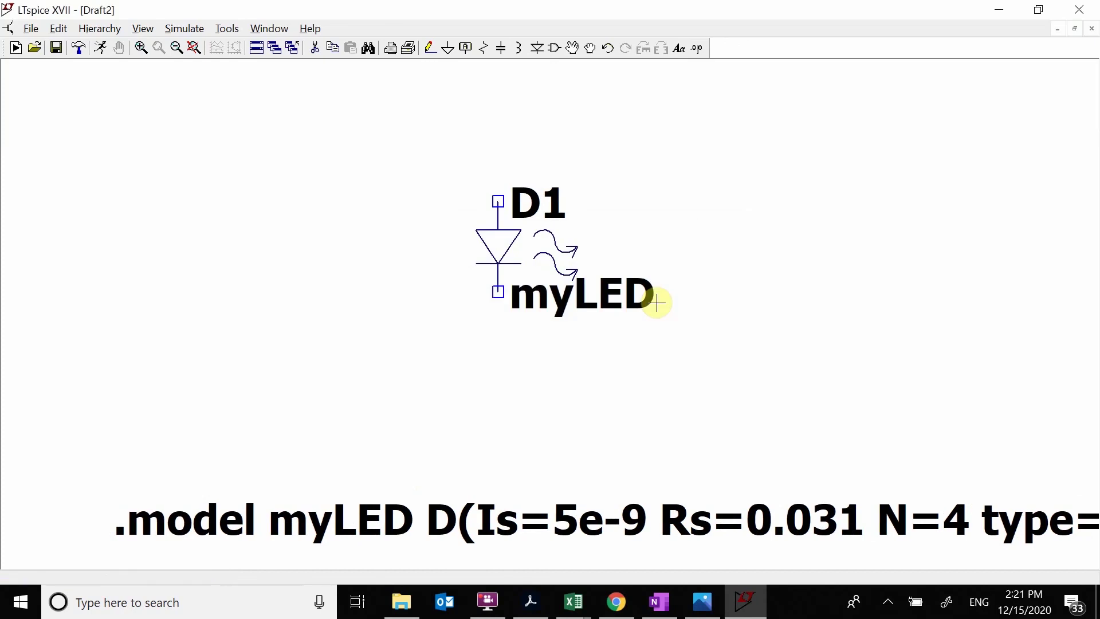
Step: Ground the diode, then add voltage source V1 with a ground on its lower terminal
key(g)
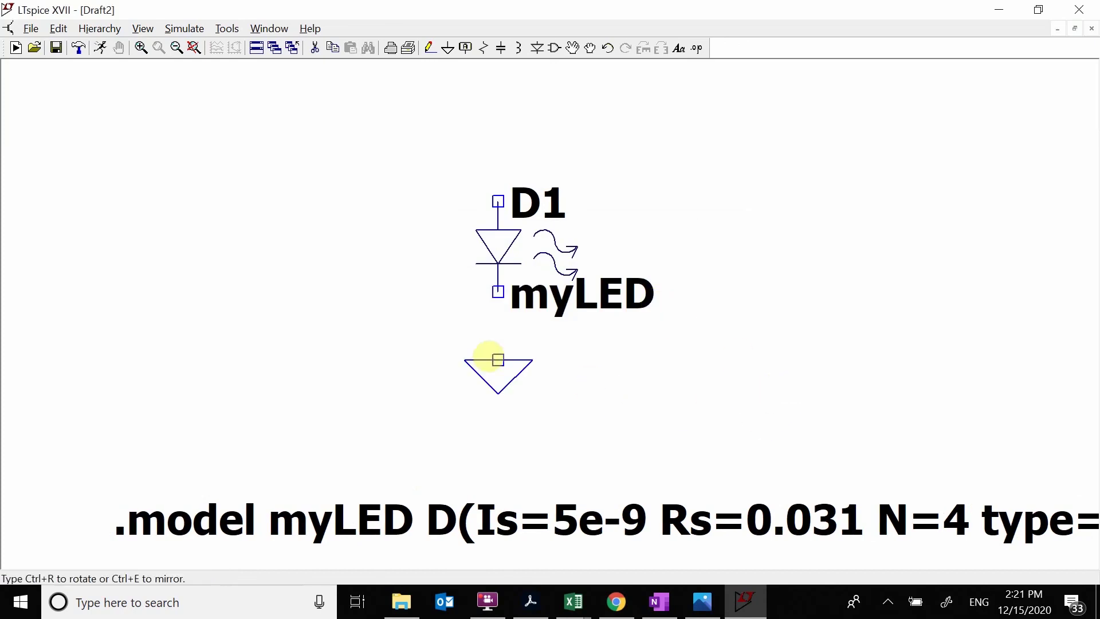
click(488, 356)
right_click(480, 356)
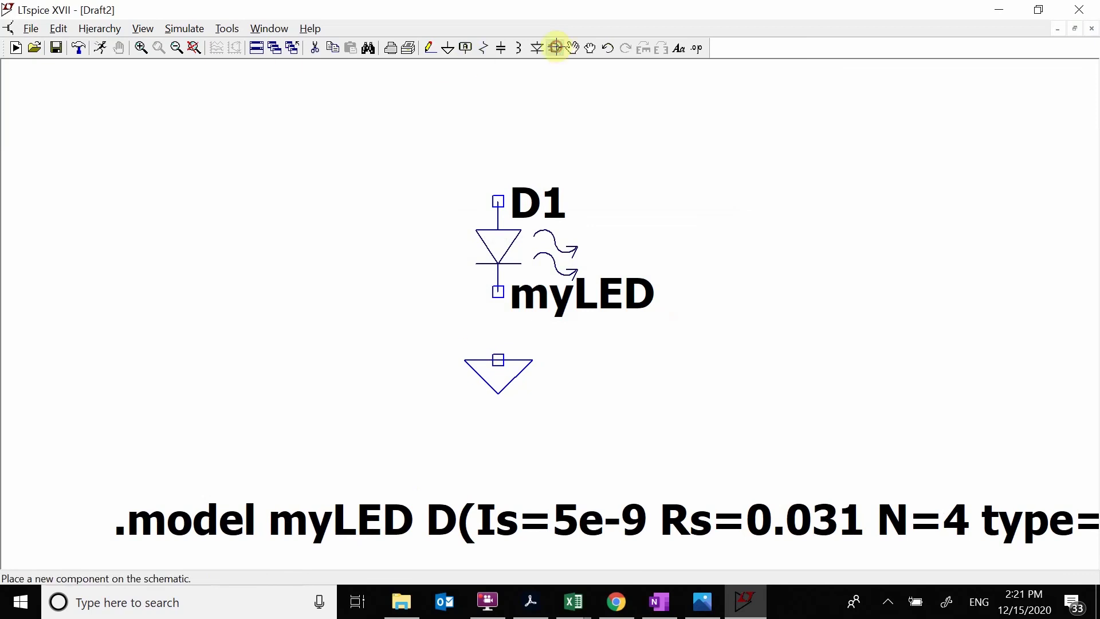
key(F2)
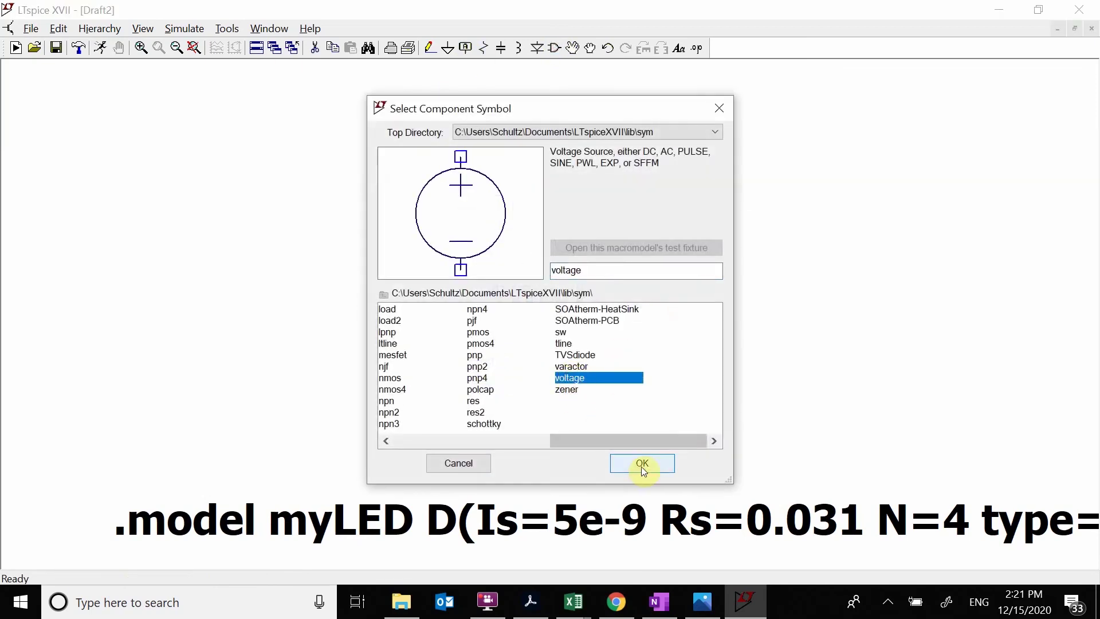
click(642, 463)
click(148, 303)
key(g)
click(154, 360)
key(Escape)
Step: Set V1 to a pulse source PULSE(0 3 0 1 0 0 1)
right_click(155, 309)
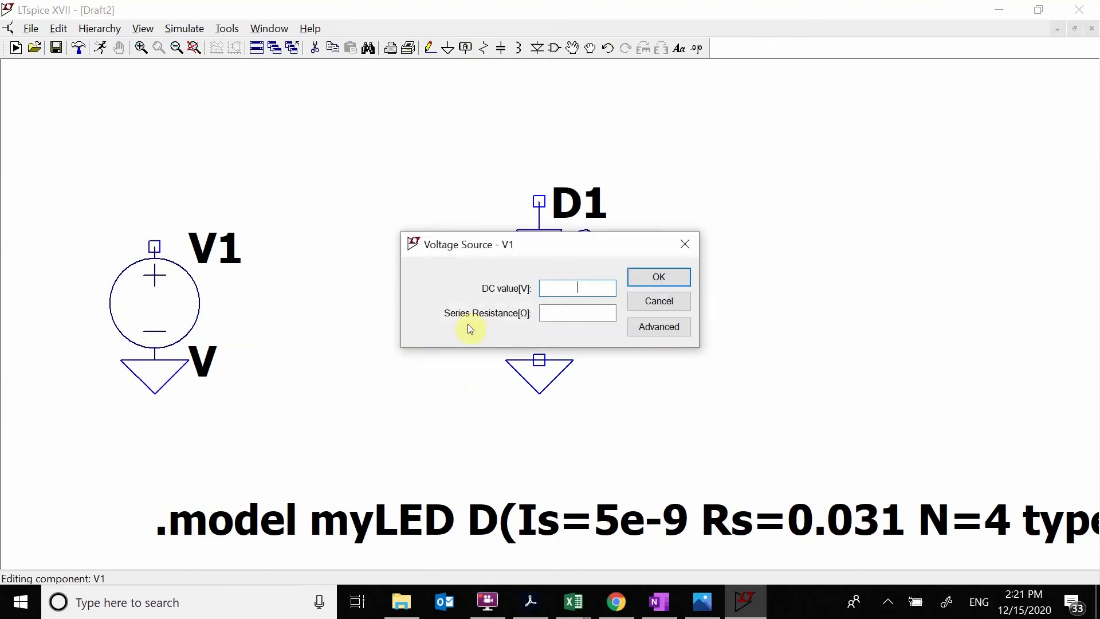
click(668, 327)
click(330, 153)
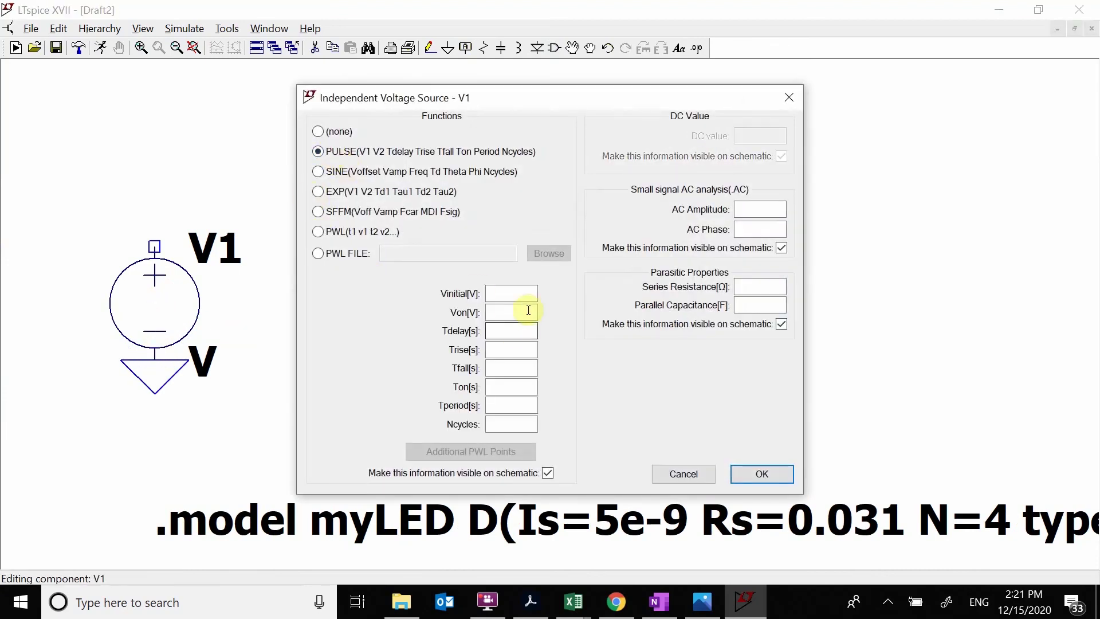
click(529, 288)
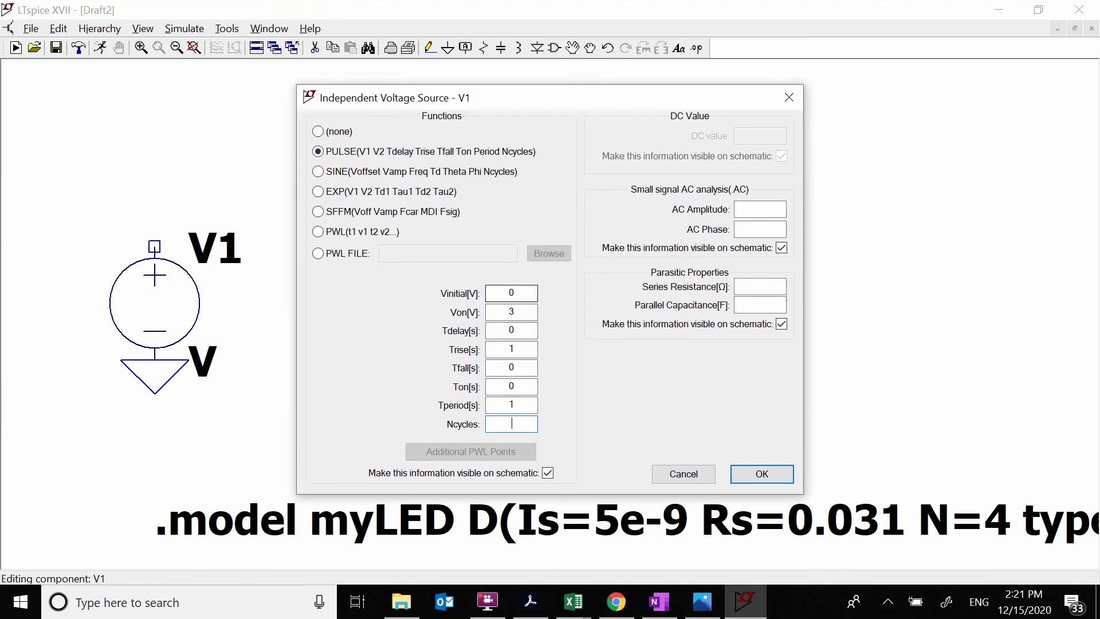
click(745, 473)
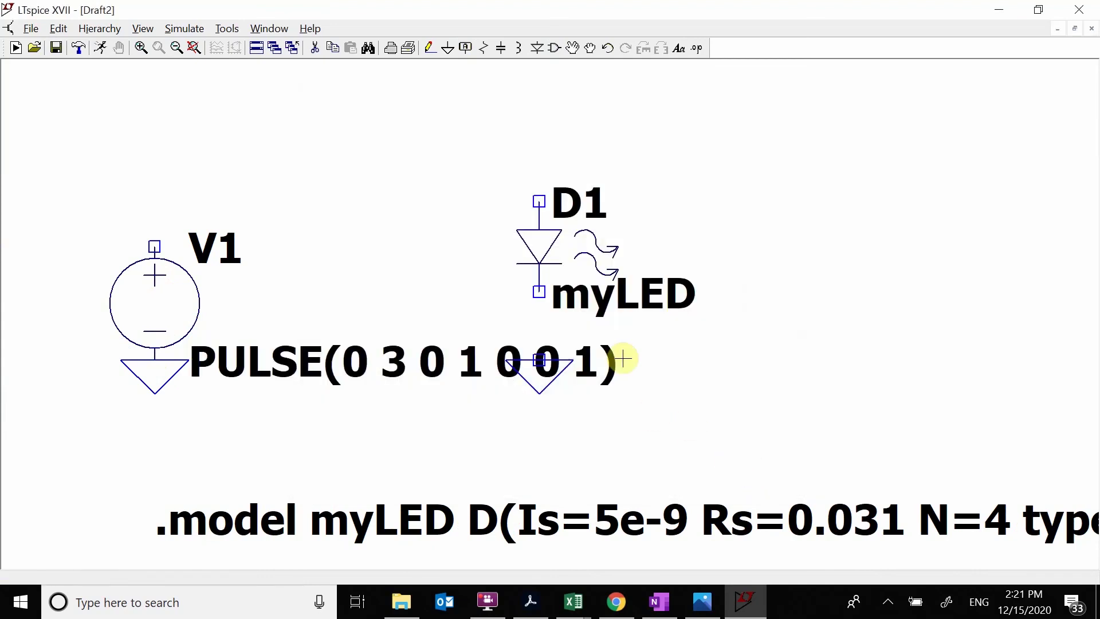
Step: Move V1 and its ground further left on the schematic
drag(86, 150, 283, 173)
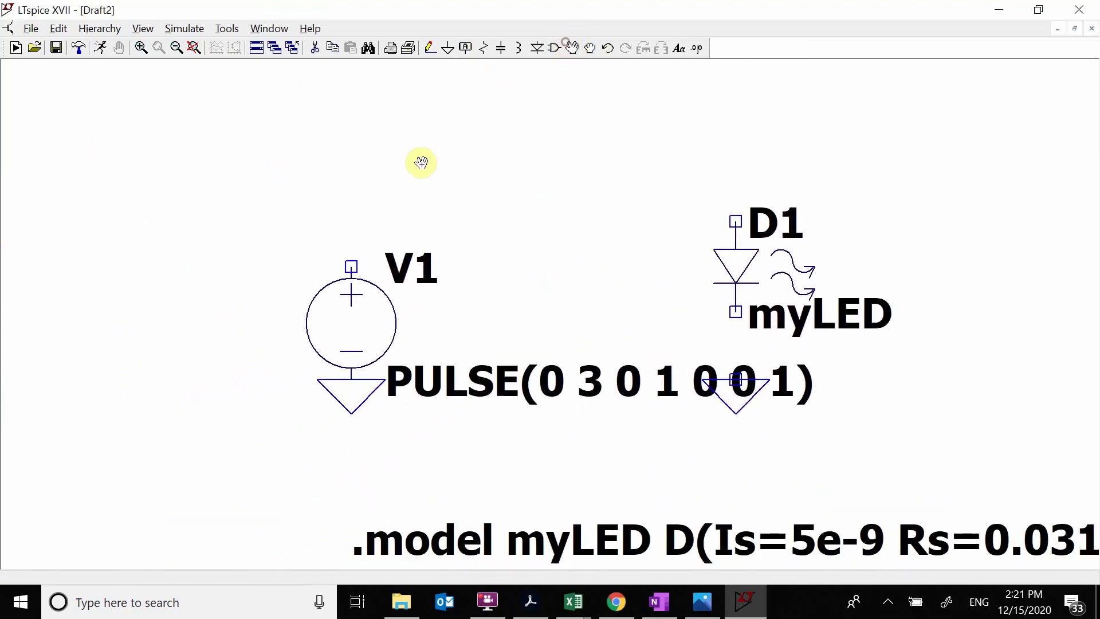
drag(285, 166, 521, 425)
click(230, 317)
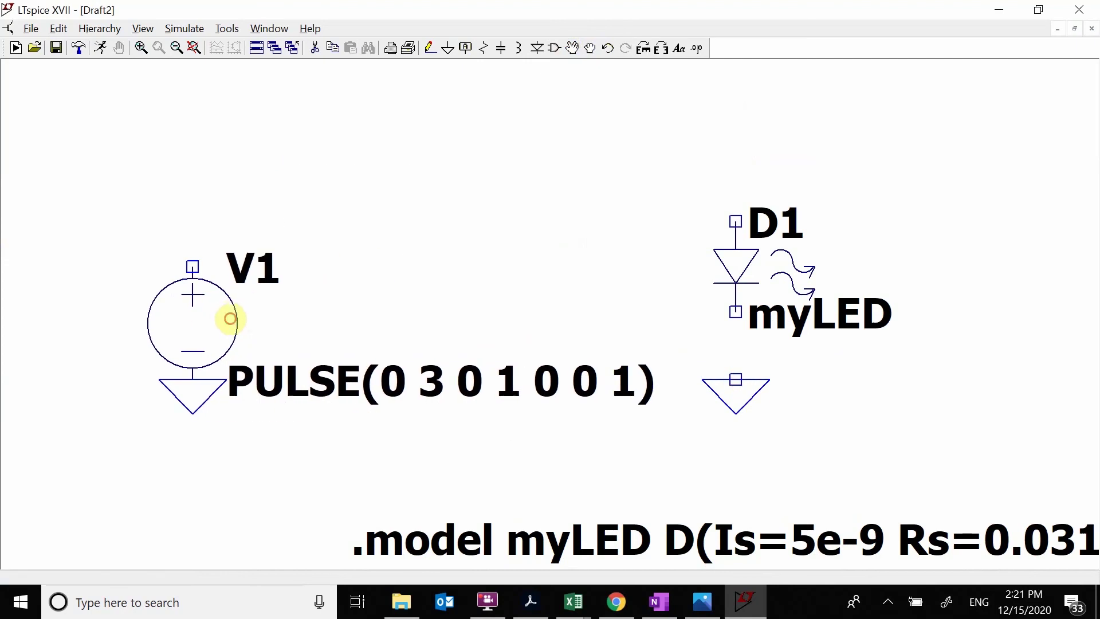
Step: Wire V1's top pin over to D1 and its ground, and label that top net D
key(F3)
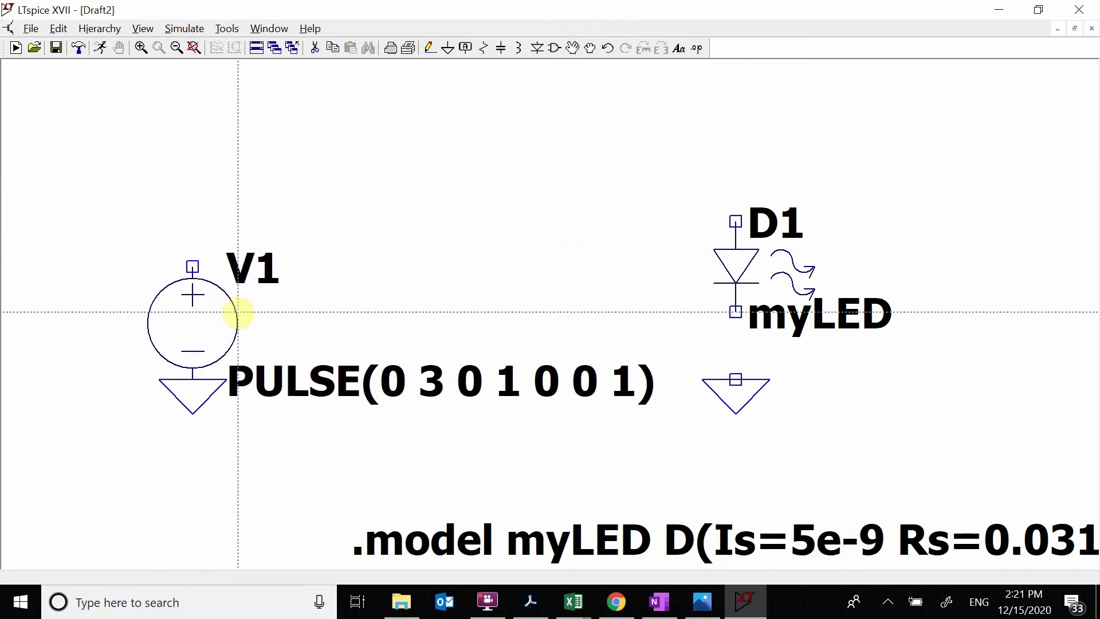
click(193, 266)
click(204, 177)
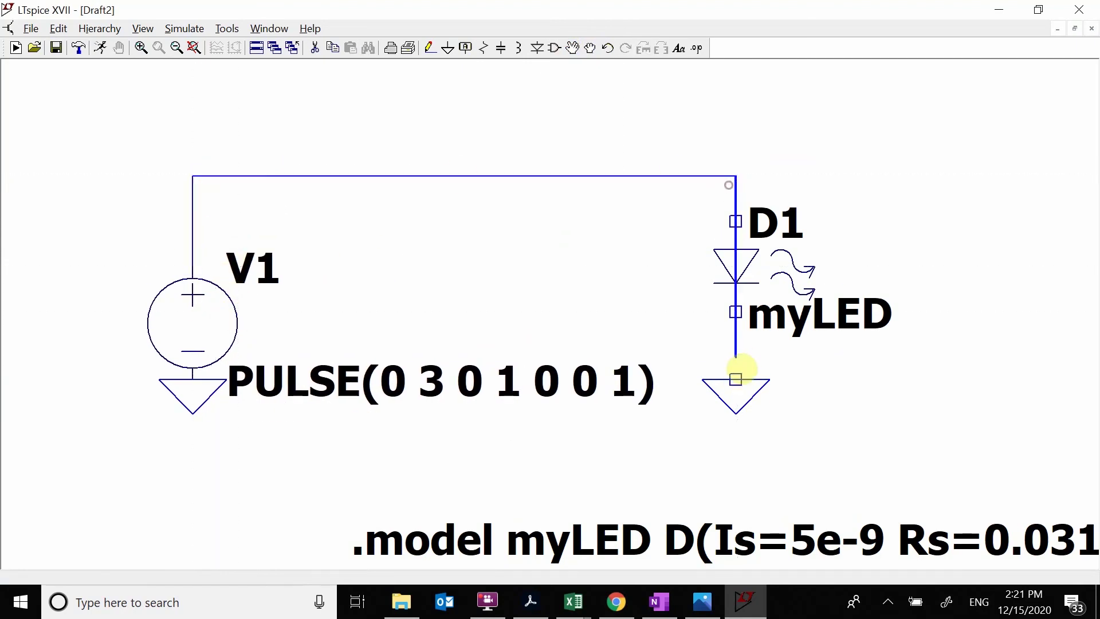
click(737, 377)
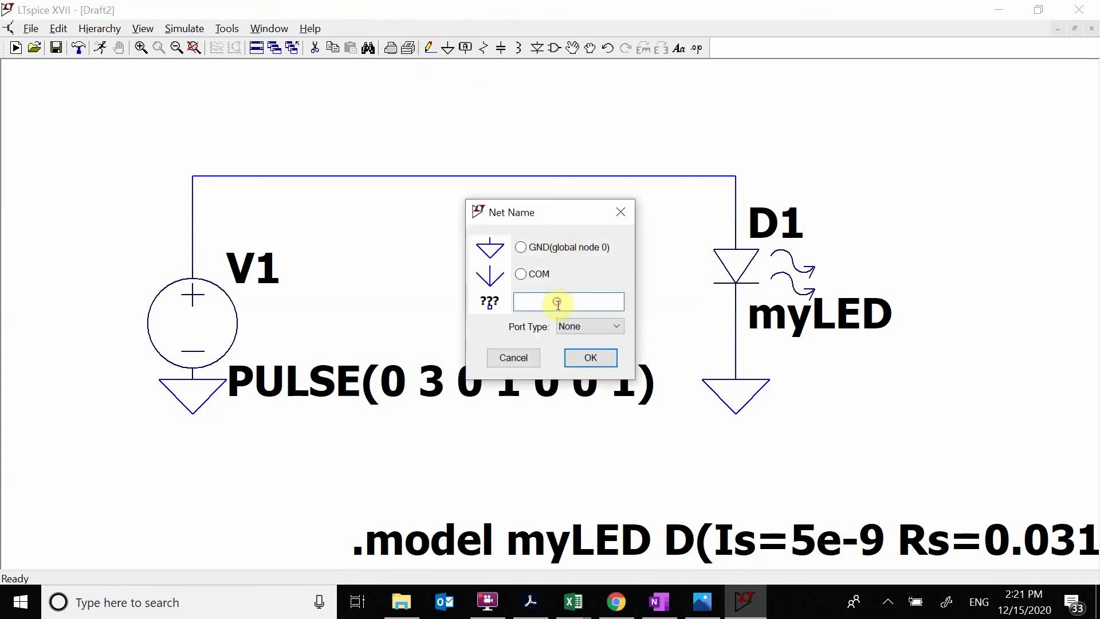
click(590, 358)
click(736, 177)
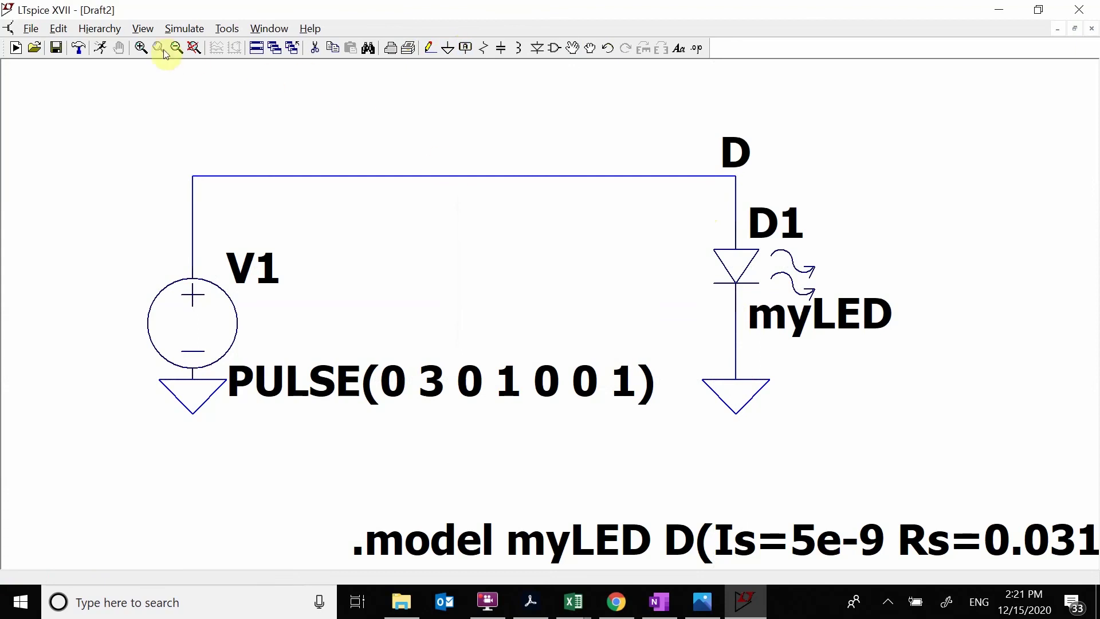
Step: Set up a 1 s transient analysis and place the .tran 1 directive above the model
click(193, 34)
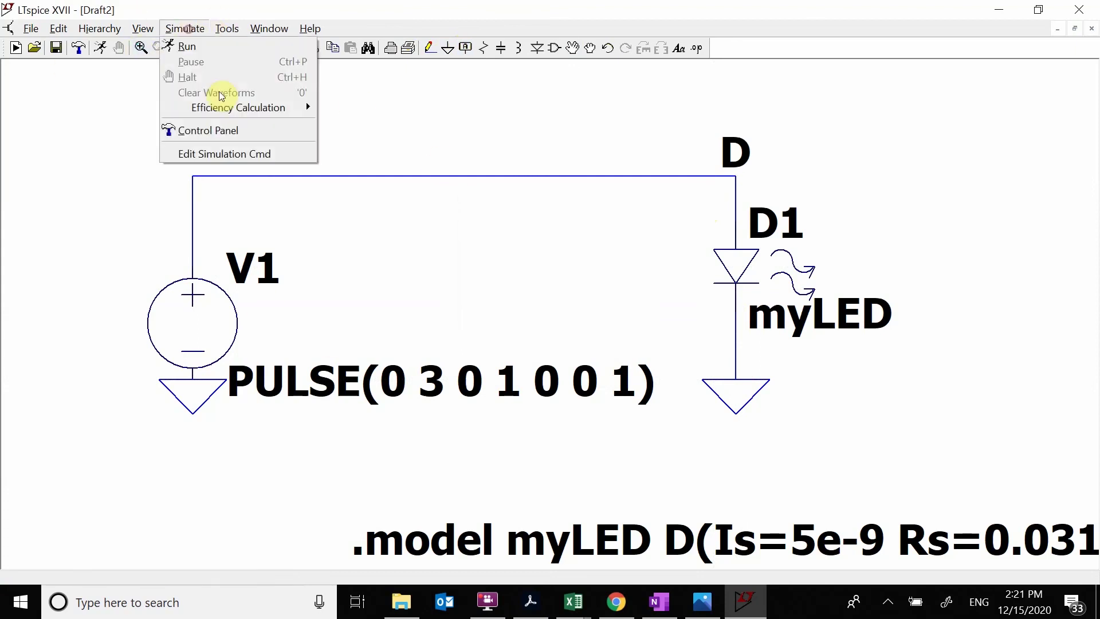
click(217, 152)
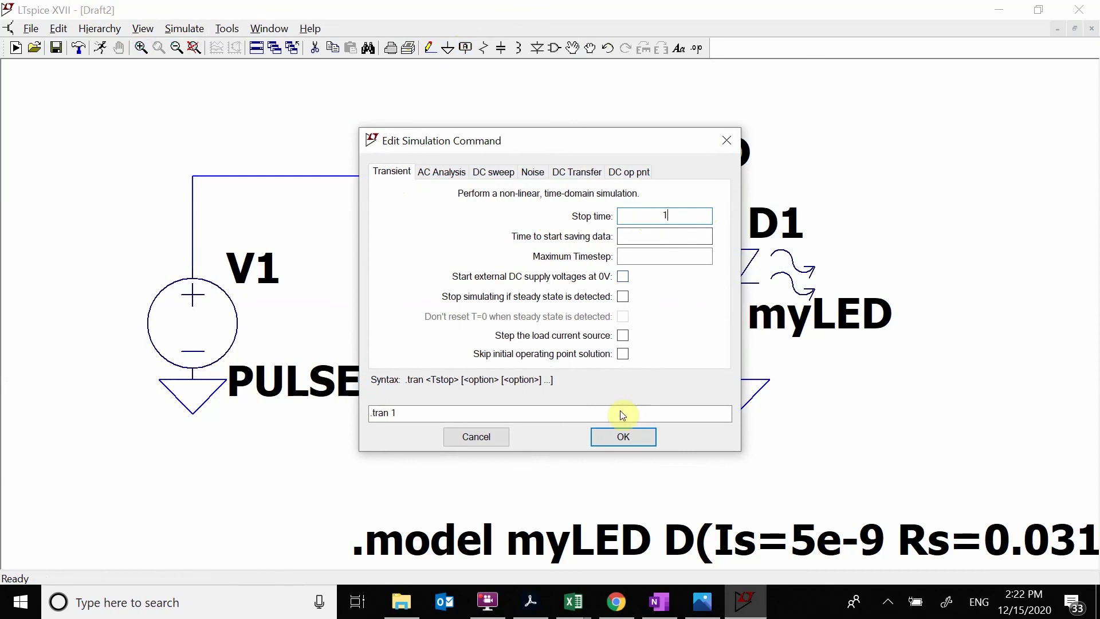
click(613, 427)
click(352, 491)
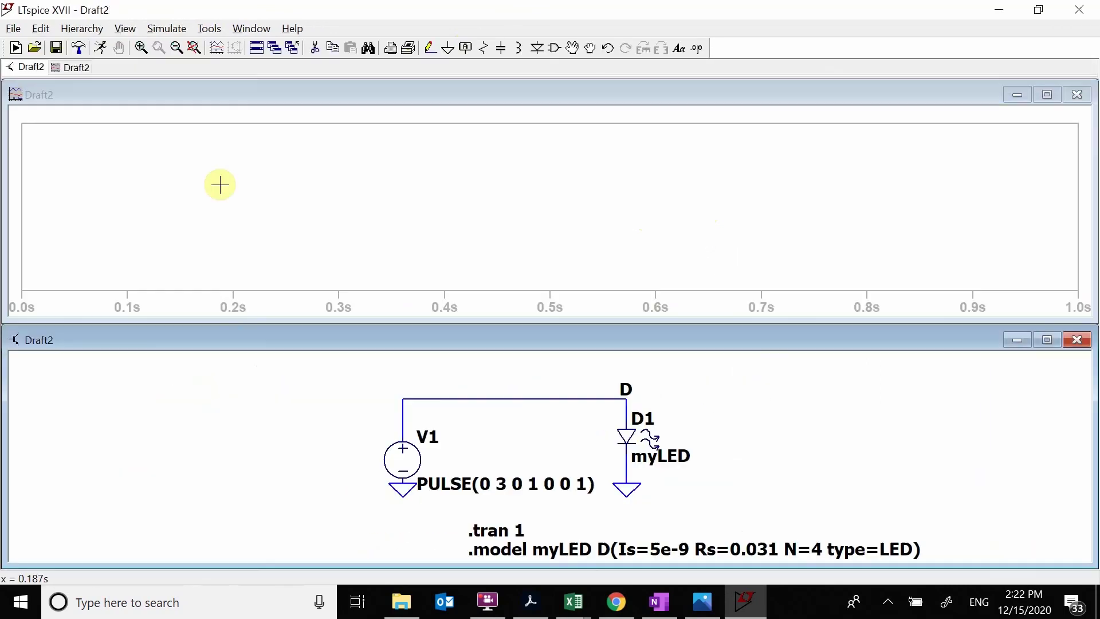
Step: Plot V(D) and the D1 current, then change the horizontal axis quantity to V(D)
click(408, 394)
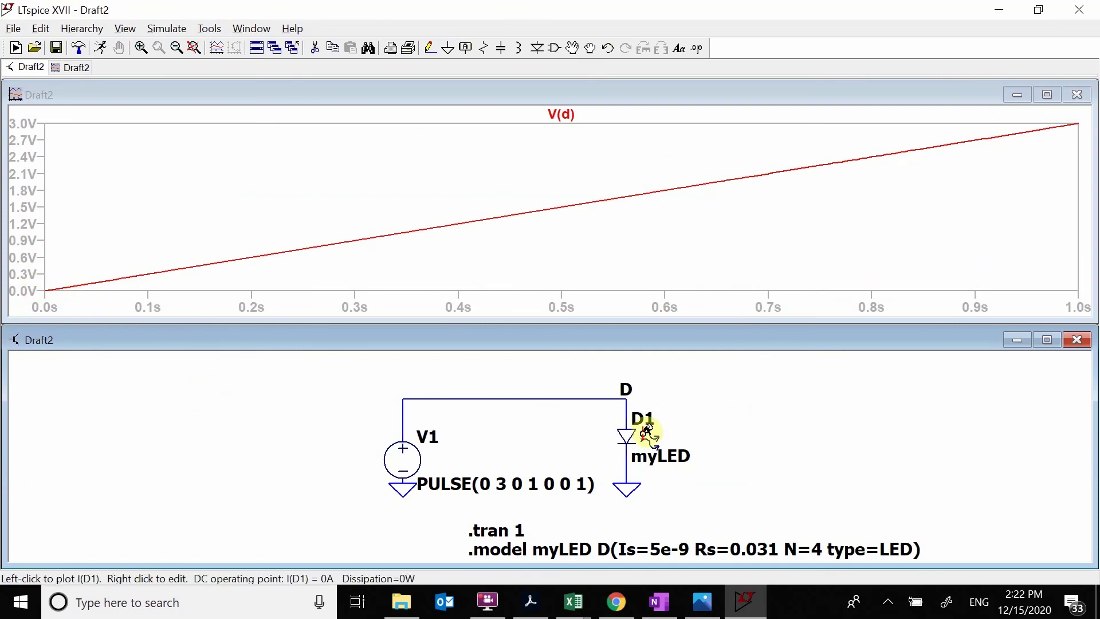
click(631, 436)
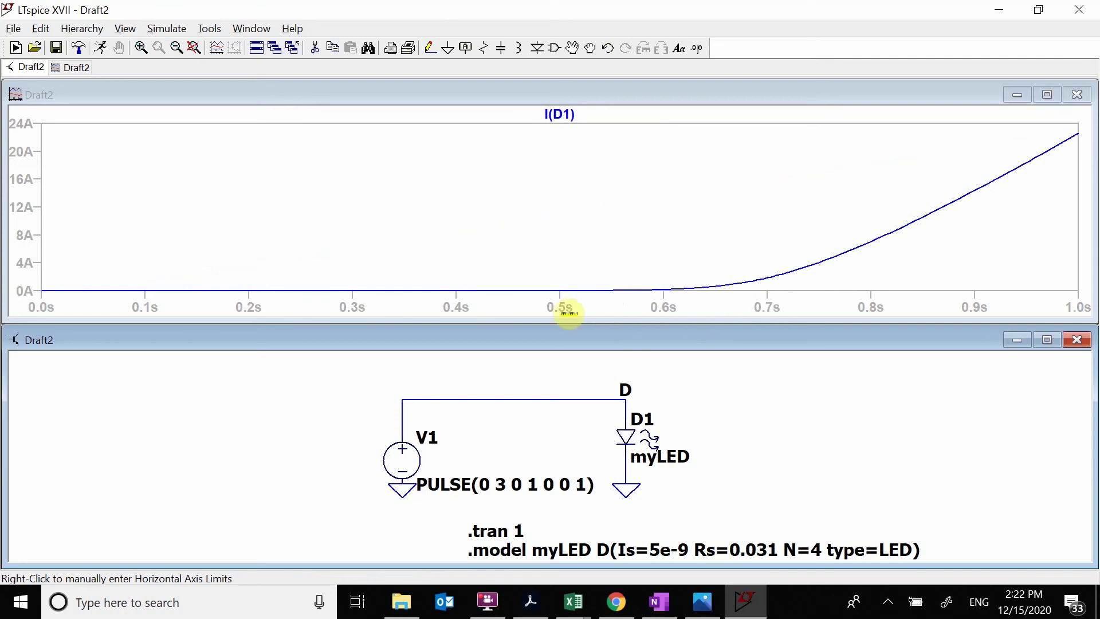
right_click(665, 305)
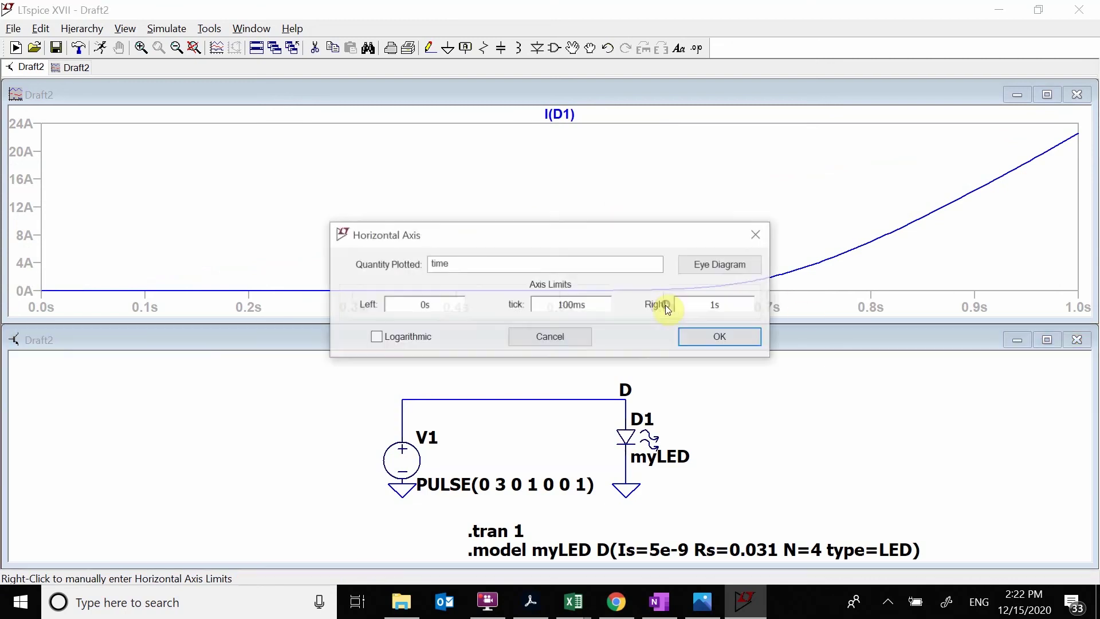
double_click(464, 263)
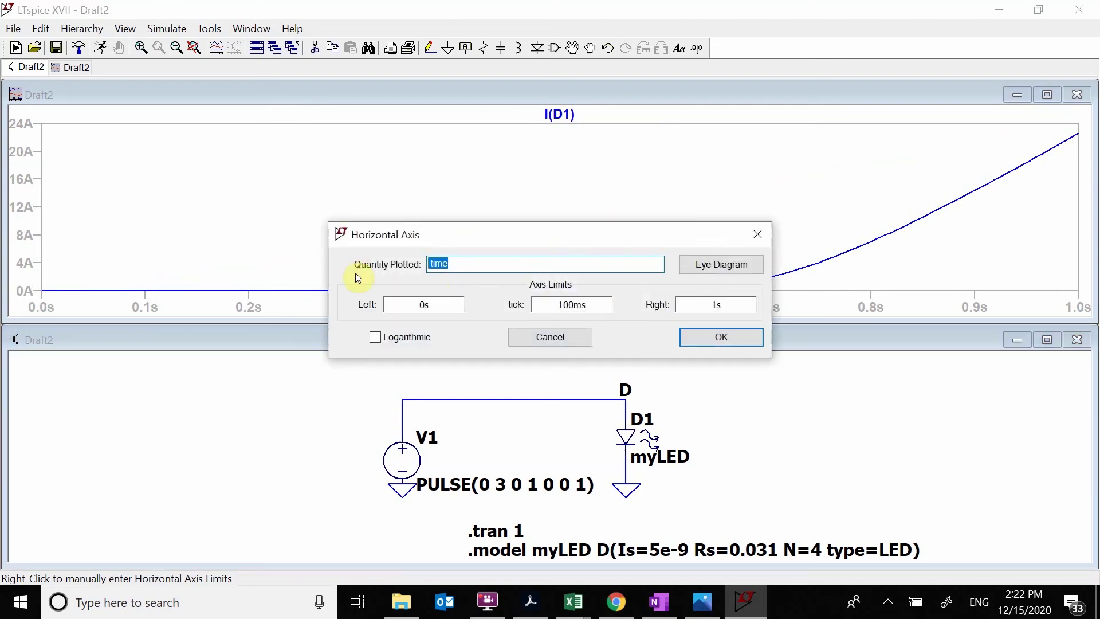
text(V()
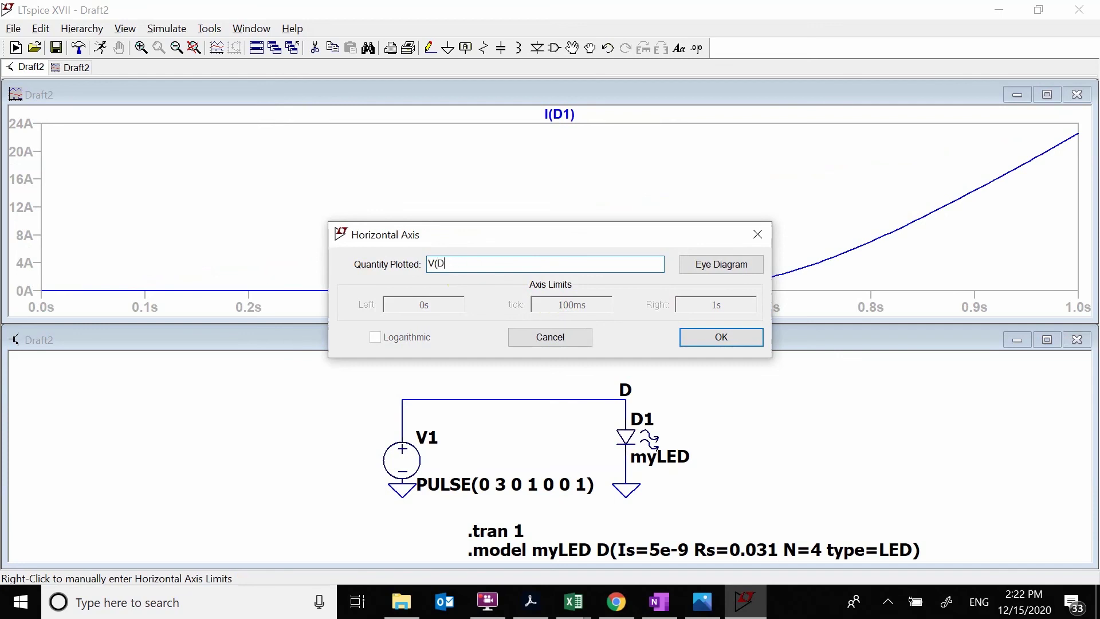
text(D))
key(Return)
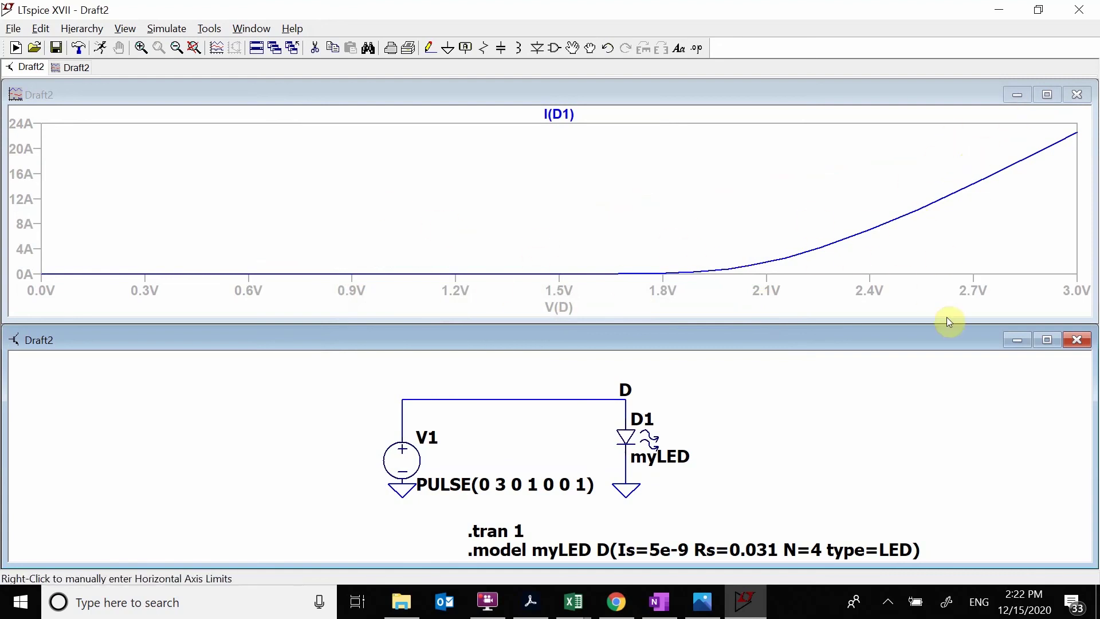
Step: Check the datasheet, raise V1's pulse on-voltage to 4 V and re-run the simulation
click(531, 601)
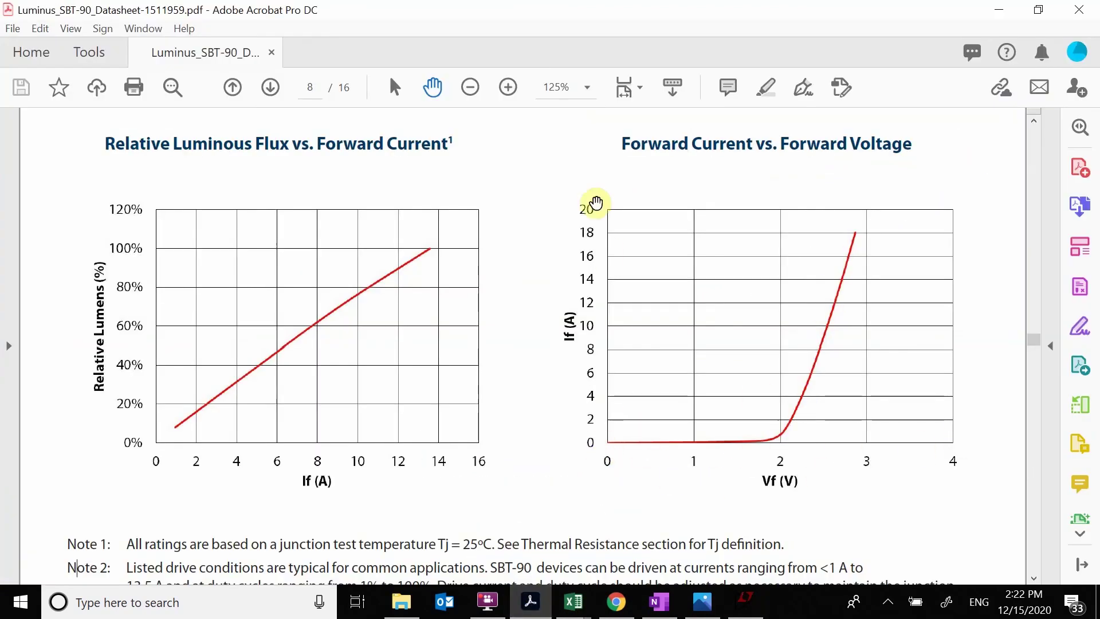
click(740, 599)
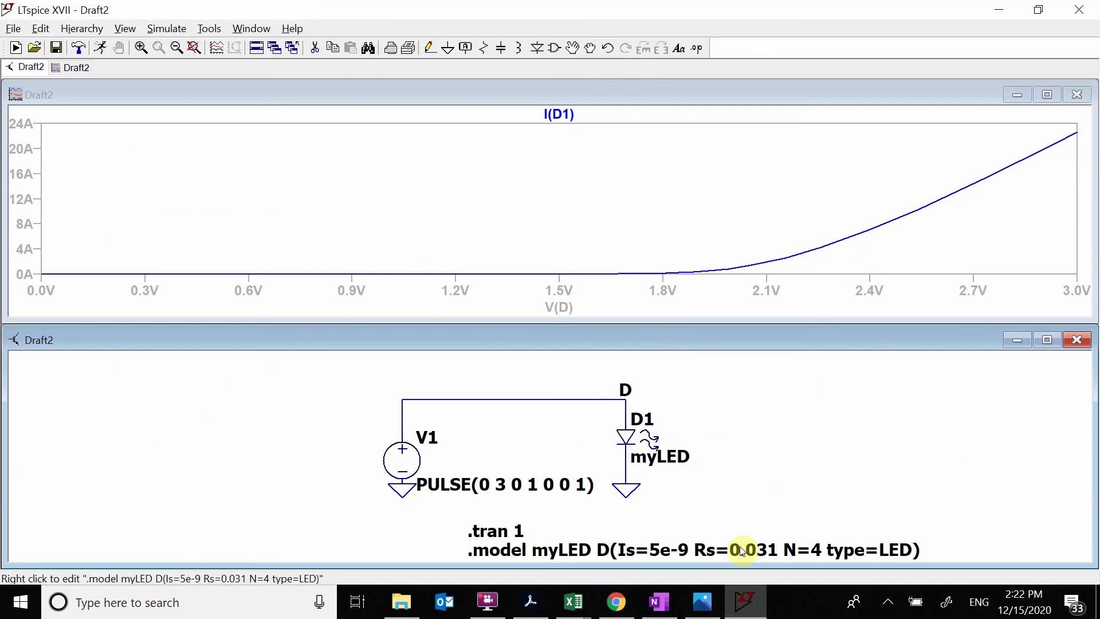
right_click(401, 450)
drag(522, 315, 488, 312)
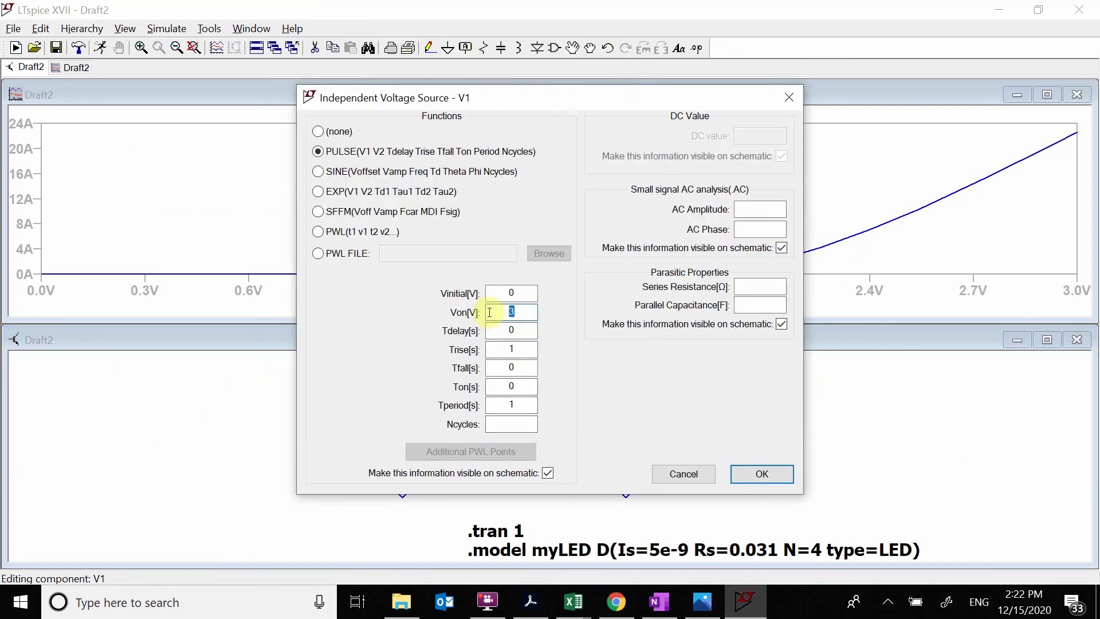
text(4)
key(Return)
click(80, 49)
Step: Set the vertical axis top limit to 20 A and resize the plot window
click(20, 196)
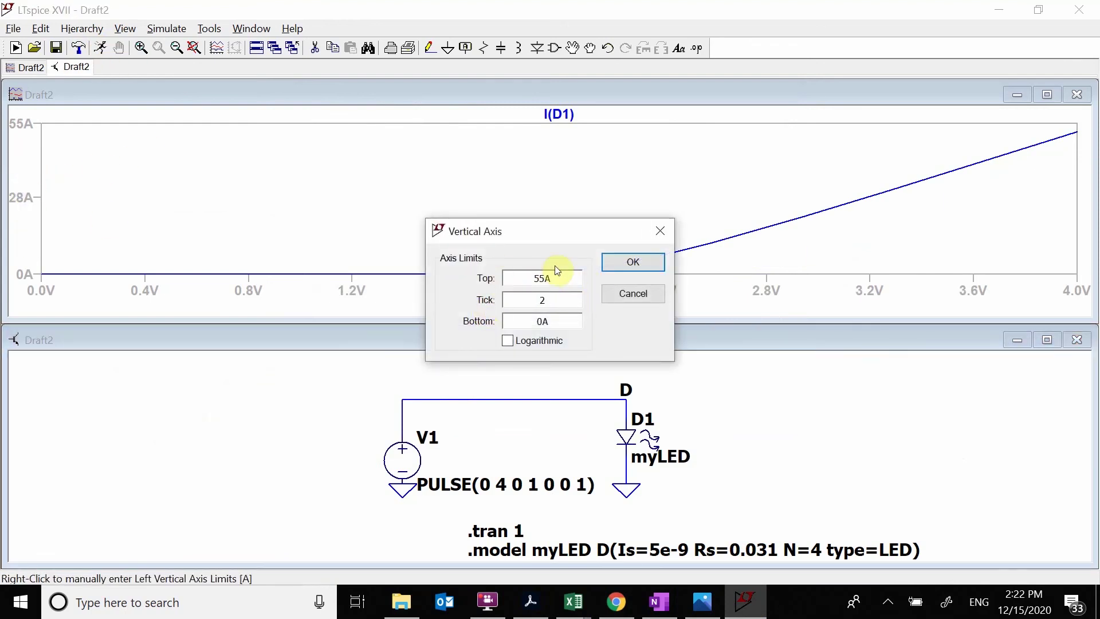
text(20)
key(Return)
click(1071, 126)
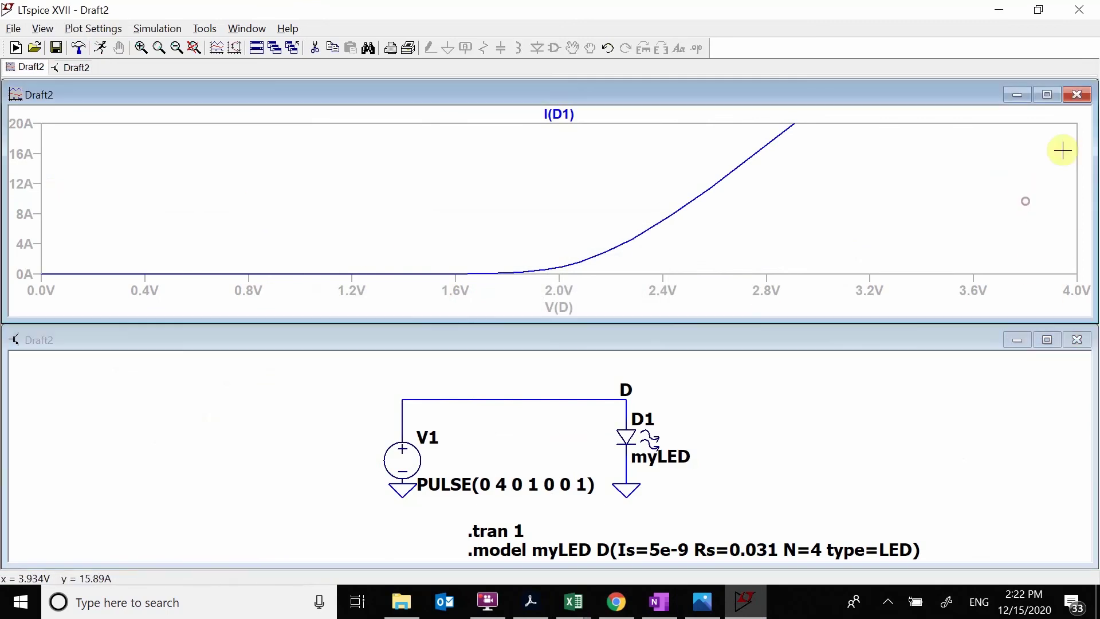
click(1047, 95)
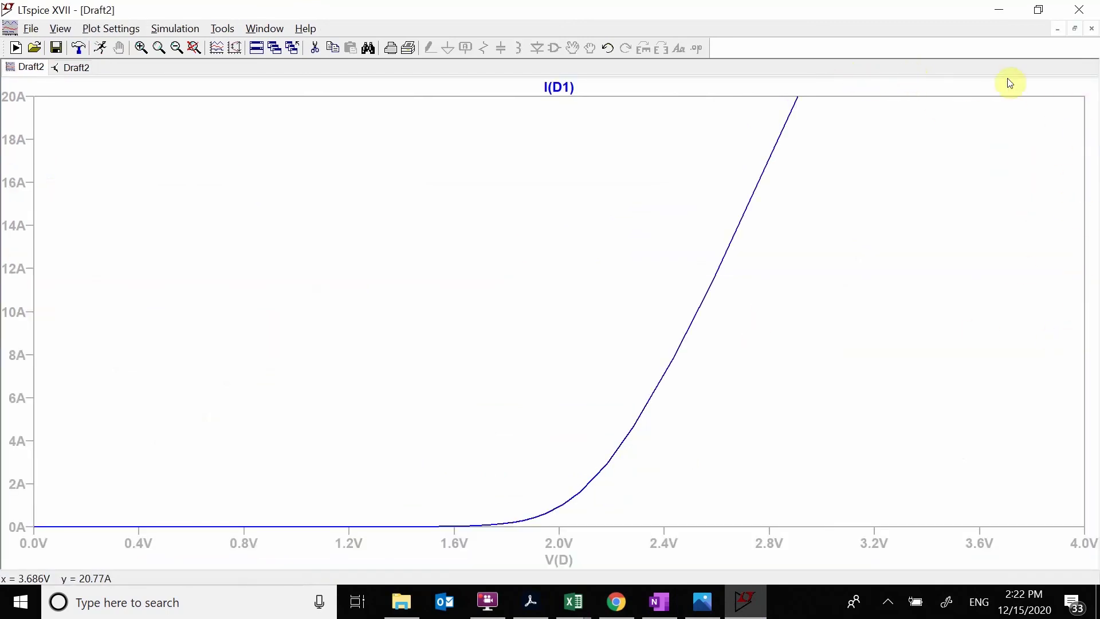
click(1077, 30)
drag(1088, 270, 412, 292)
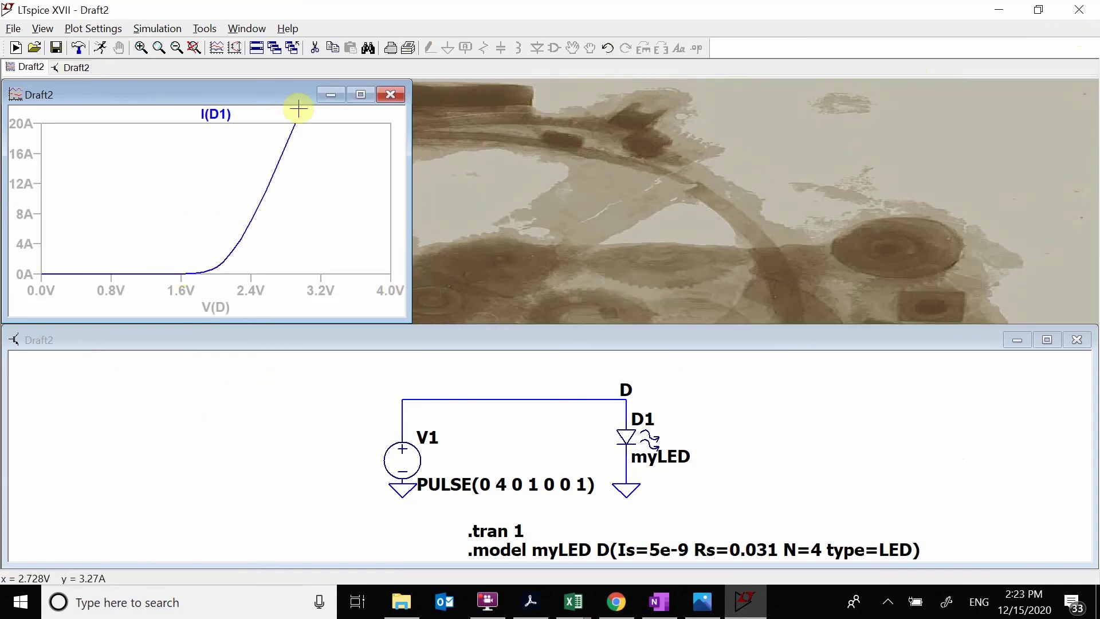
Step: Compare the datasheet IV curve with the simulated plot, then maximize the plot
click(531, 602)
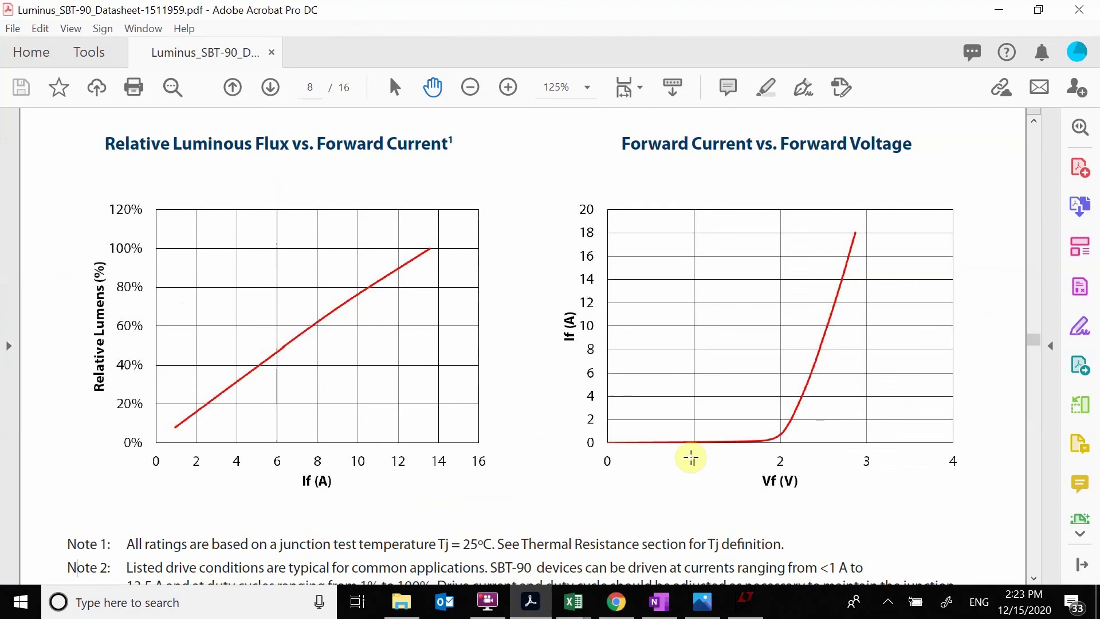
click(999, 10)
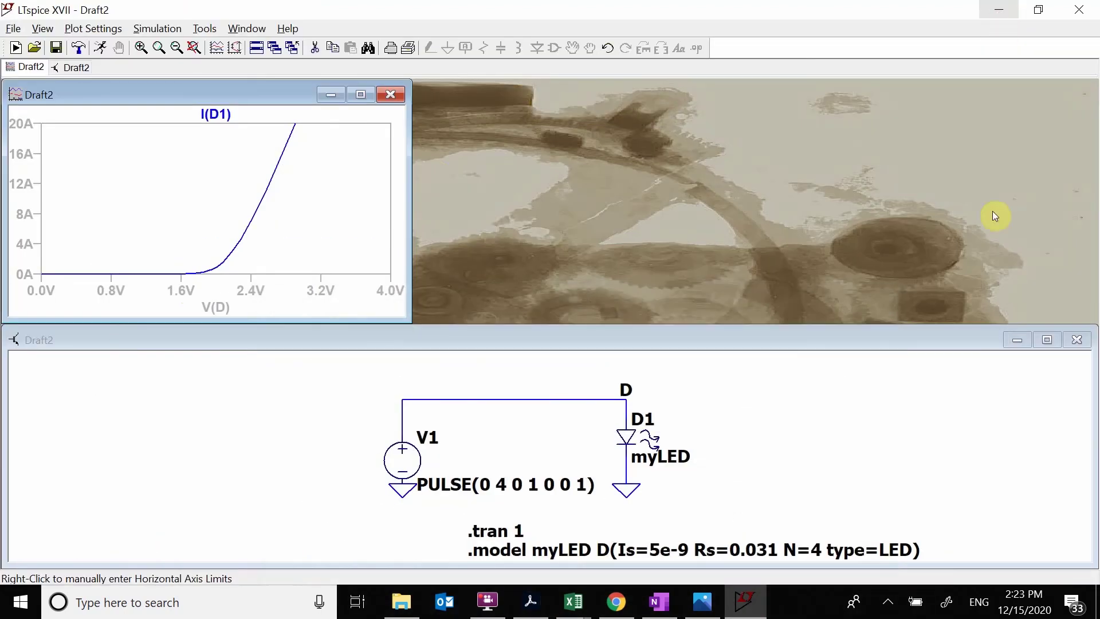
click(361, 96)
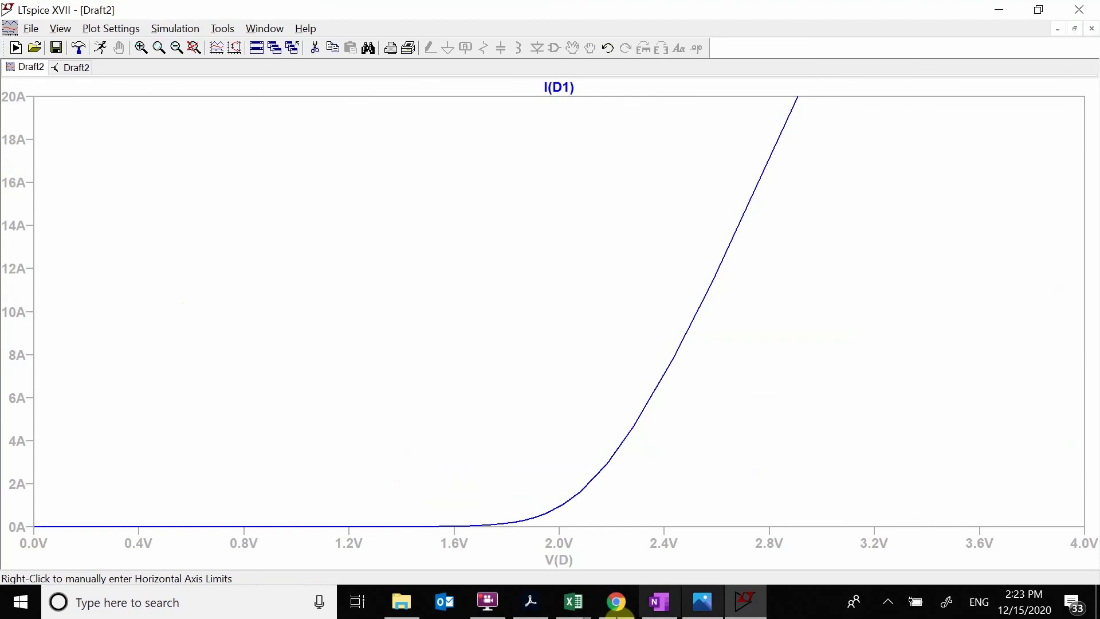